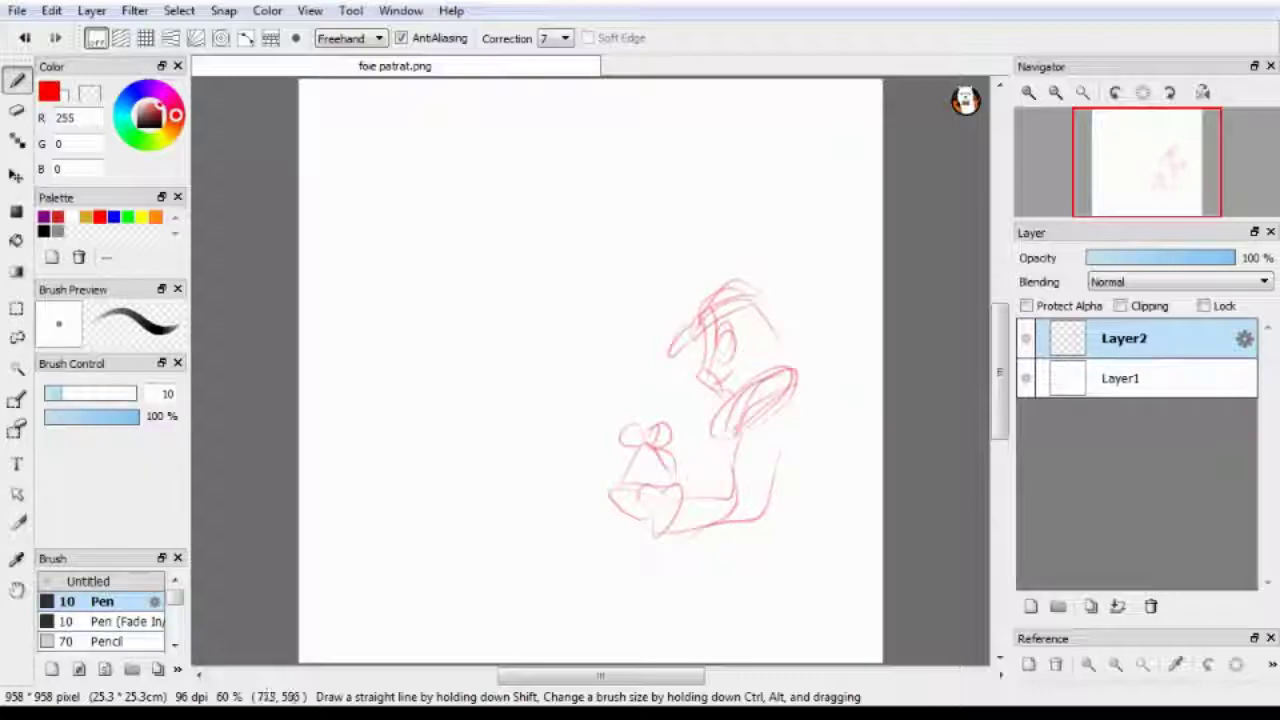
# - Erase the figure's head and upper body in the red sketch and redraw the bent arm reaching to the held bag
pyautogui.moveTo(750, 425)
pyautogui.mouseDown()
pyautogui.moveTo(700, 320)
pyautogui.moveTo(725, 340)
pyautogui.mouseUp()
pyautogui.moveTo(662, 497); pyautogui.dragTo(775, 460)
pyautogui.moveTo(720, 285); pyautogui.dragTo(770, 330)
pyautogui.press('b')
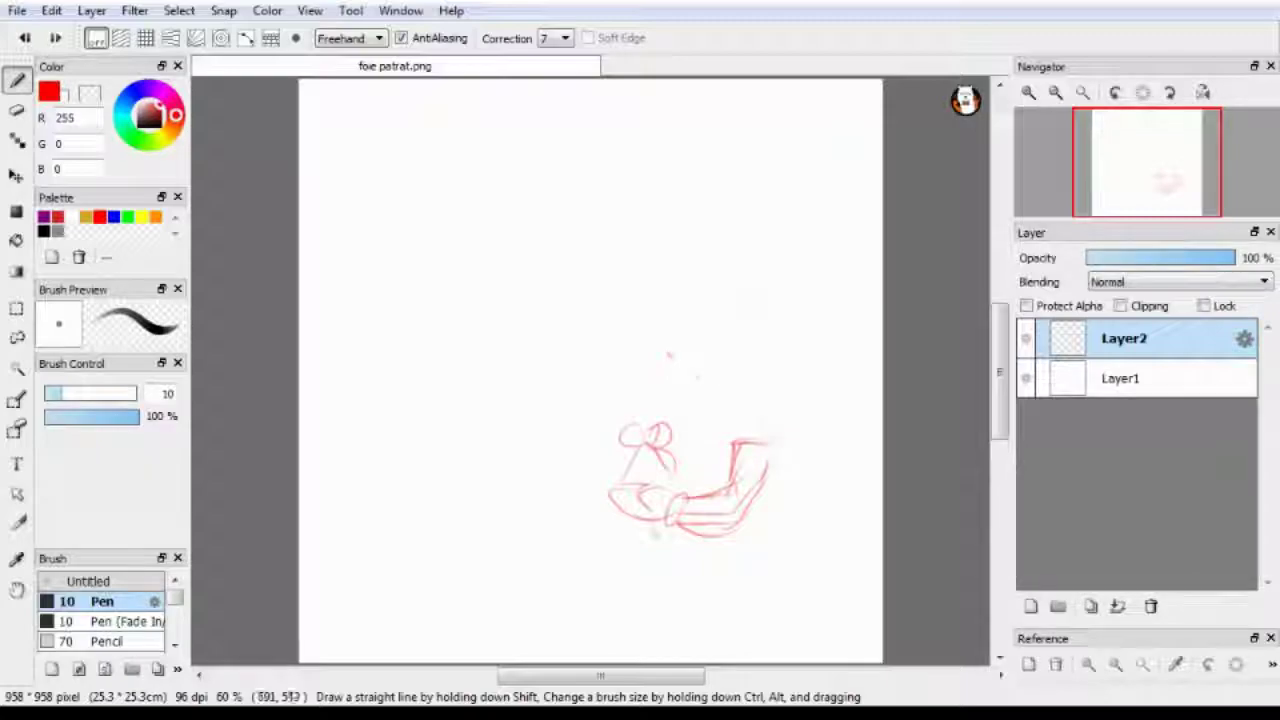
# - Sketch a rough oval head with a neck above the shoulder, undoing the misplaced stroke
pyautogui.moveTo(725, 412); pyautogui.dragTo(746, 366)
pyautogui.moveTo(758, 461)
pyautogui.mouseDown()
pyautogui.moveTo(727, 456)
pyautogui.moveTo(740, 355)
pyautogui.mouseUp()
pyautogui.hotkey('ctrl', 'z')
pyautogui.moveTo(757, 436)
pyautogui.mouseDown()
pyautogui.moveTo(743, 399)
pyautogui.moveTo(724, 424)
pyautogui.mouseUp()
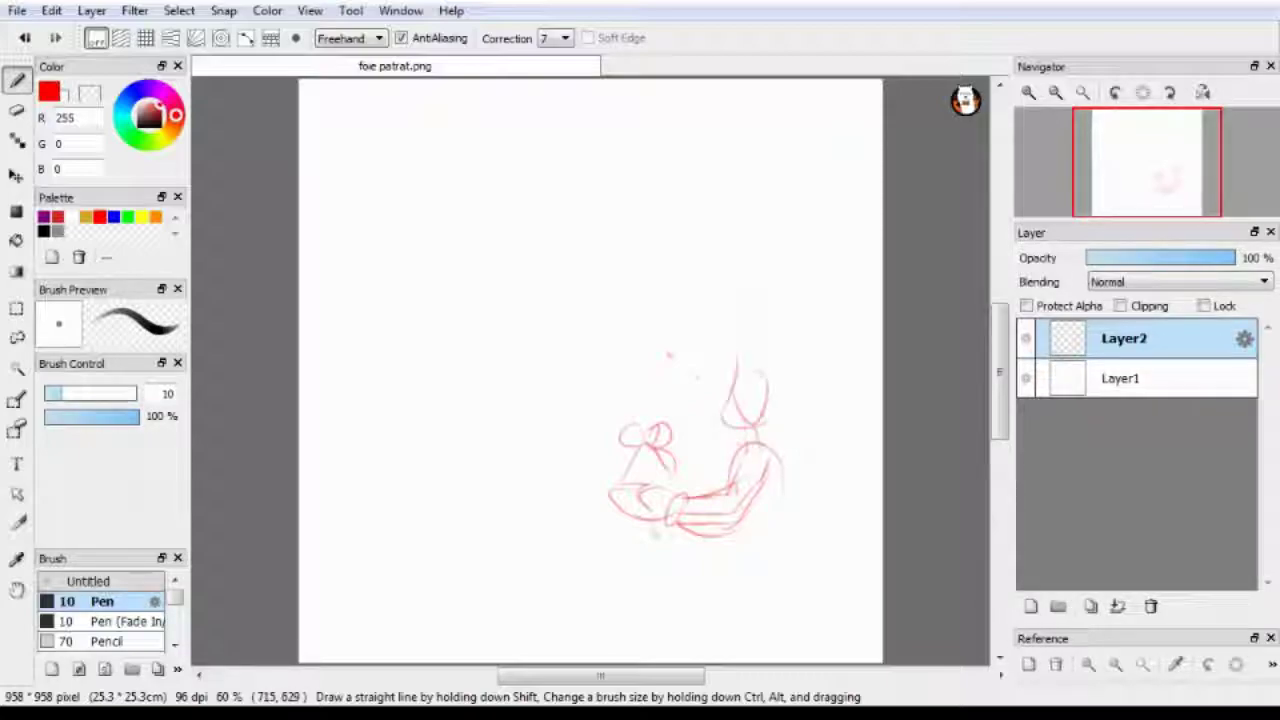
# - Rework the figure with a boxy torso, a single leg line and a rounder head with a jaw
pyautogui.moveTo(745, 350)
pyautogui.mouseDown()
pyautogui.moveTo(721, 359)
pyautogui.moveTo(745, 500)
pyautogui.moveTo(725, 413)
pyautogui.mouseUp()
pyautogui.press('e')
pyautogui.press('b')
pyautogui.moveTo(680, 515)
pyautogui.mouseDown()
pyautogui.moveTo(740, 508)
pyautogui.moveTo(727, 452)
pyautogui.mouseUp()
pyautogui.moveTo(769, 385); pyautogui.dragTo(741, 436)
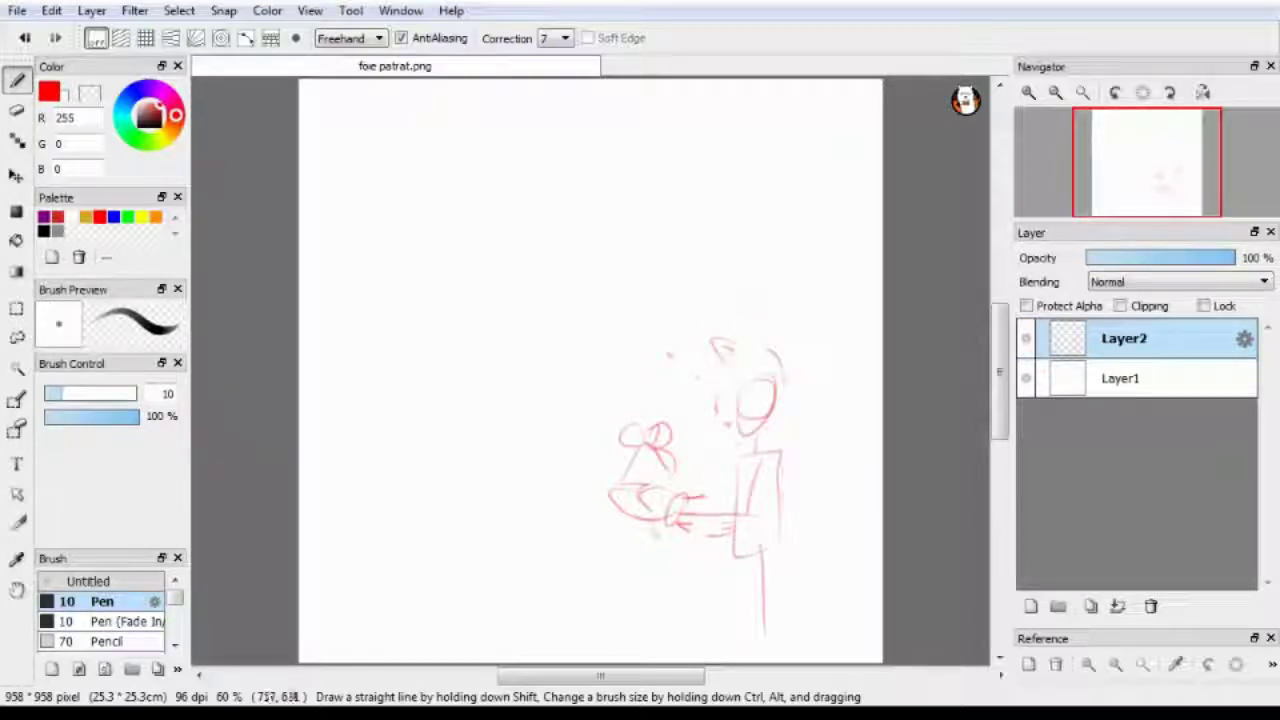
pyautogui.moveTo(765, 388); pyautogui.dragTo(743, 433)
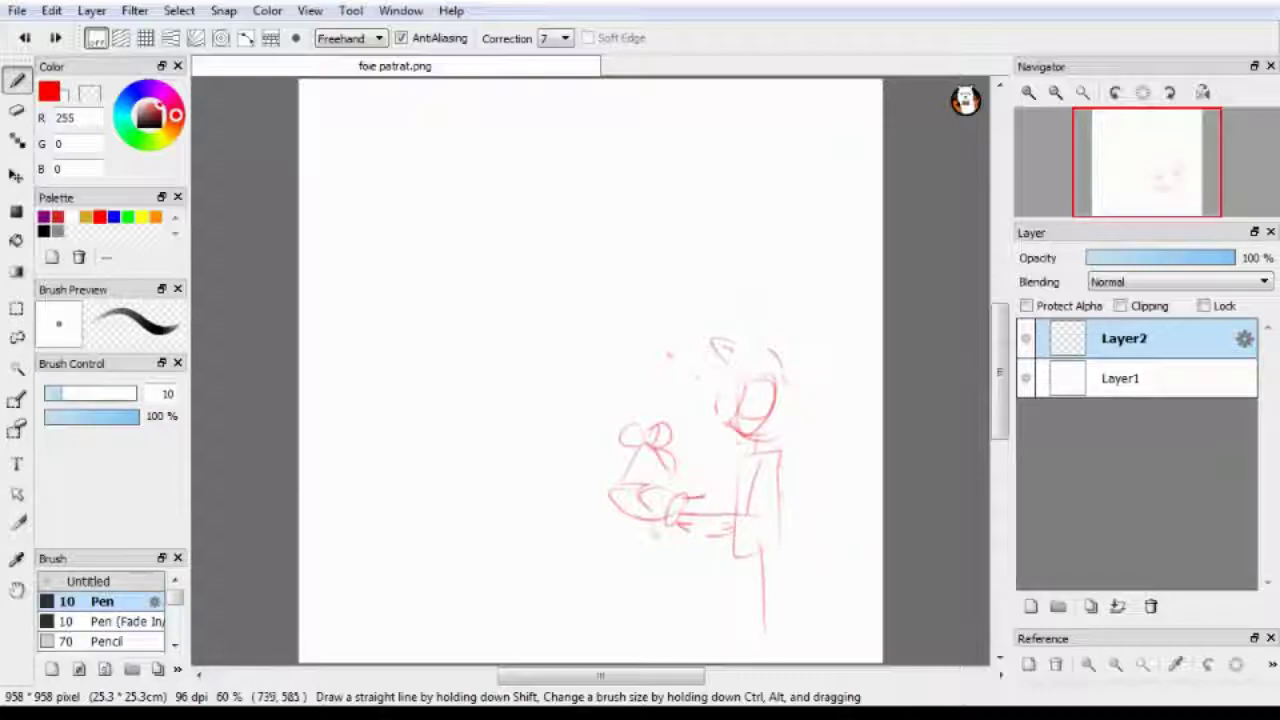
# - Sketch the figure's outstretched forearms, shoulder and the hand gripping the bag
pyautogui.hotkey('ctrl', 'alt', '0')
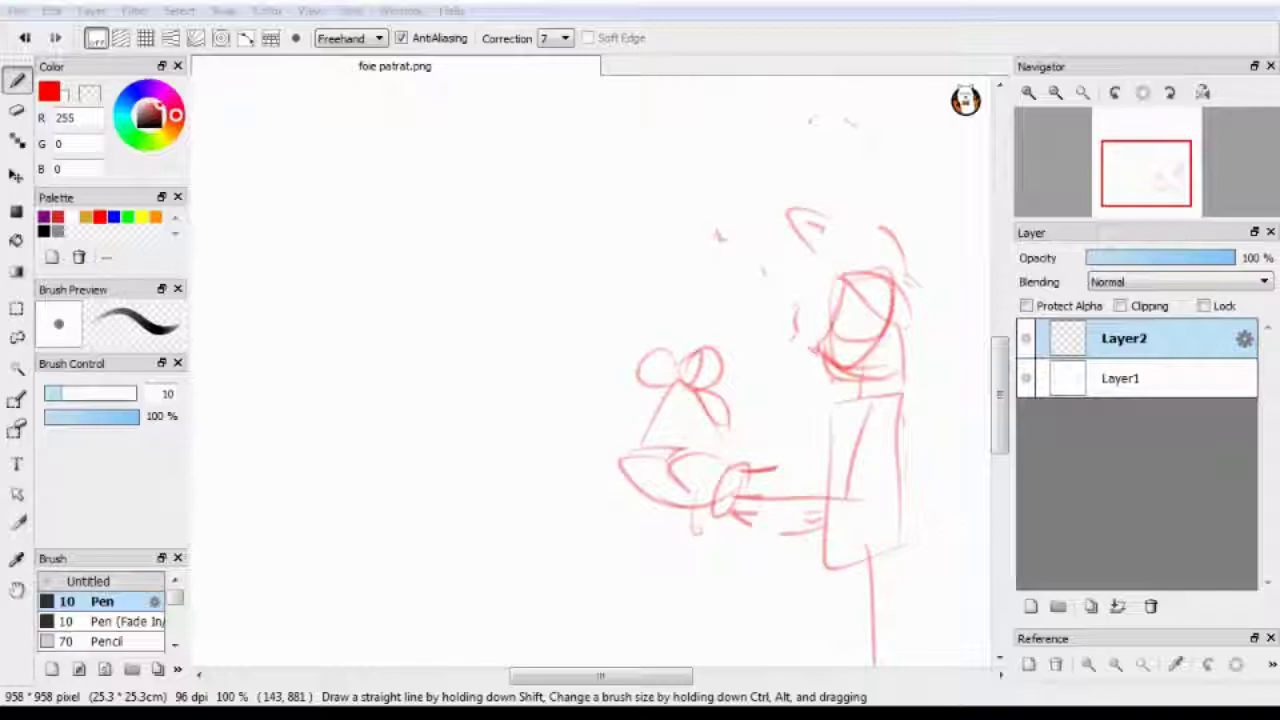
pyautogui.moveTo(696, 473); pyautogui.dragTo(720, 490)
pyautogui.moveTo(675, 448); pyautogui.dragTo(706, 412)
pyautogui.moveTo(770, 469); pyautogui.dragTo(845, 516)
pyautogui.moveTo(824, 474); pyautogui.dragTo(878, 520)
pyautogui.moveTo(817, 405)
pyautogui.mouseDown()
pyautogui.moveTo(817, 425)
pyautogui.moveTo(844, 446)
pyautogui.mouseUp()
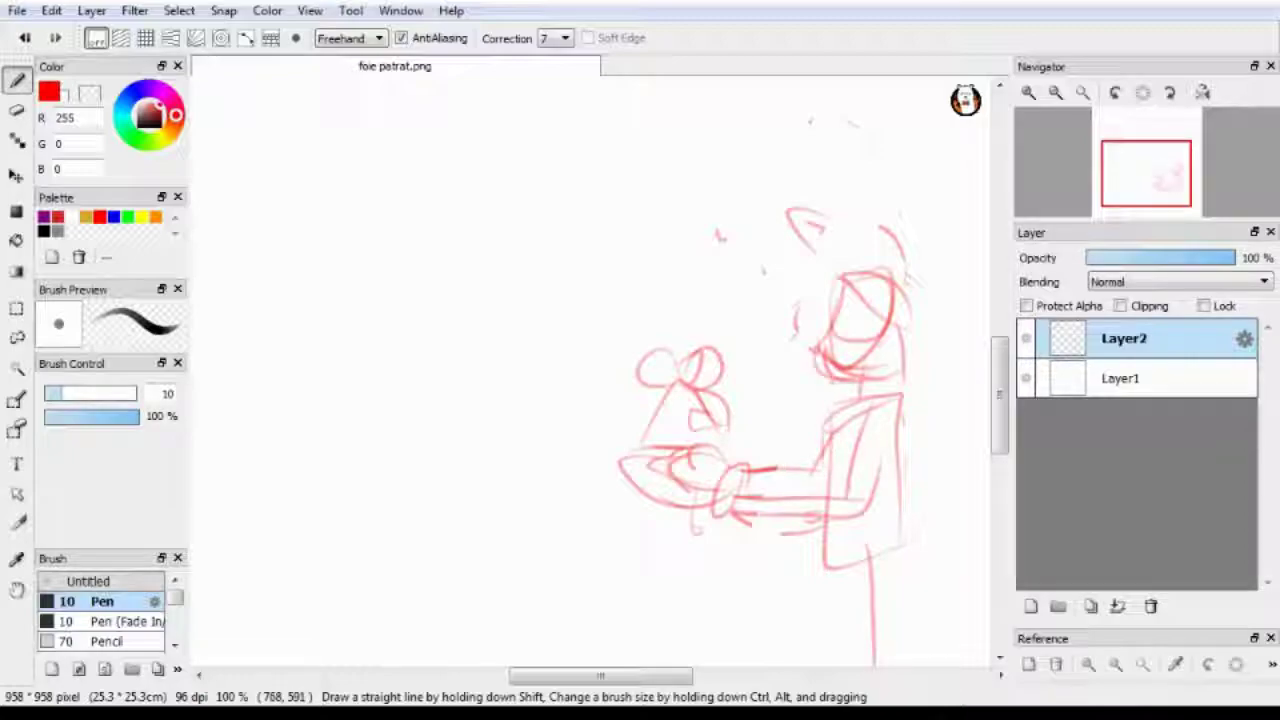
pyautogui.moveTo(800, 400)
pyautogui.mouseDown()
pyautogui.moveTo(890, 380)
pyautogui.moveTo(890, 355)
pyautogui.moveTo(587, 384)
pyautogui.moveTo(767, 392)
pyautogui.moveTo(655, 380)
pyautogui.mouseUp()
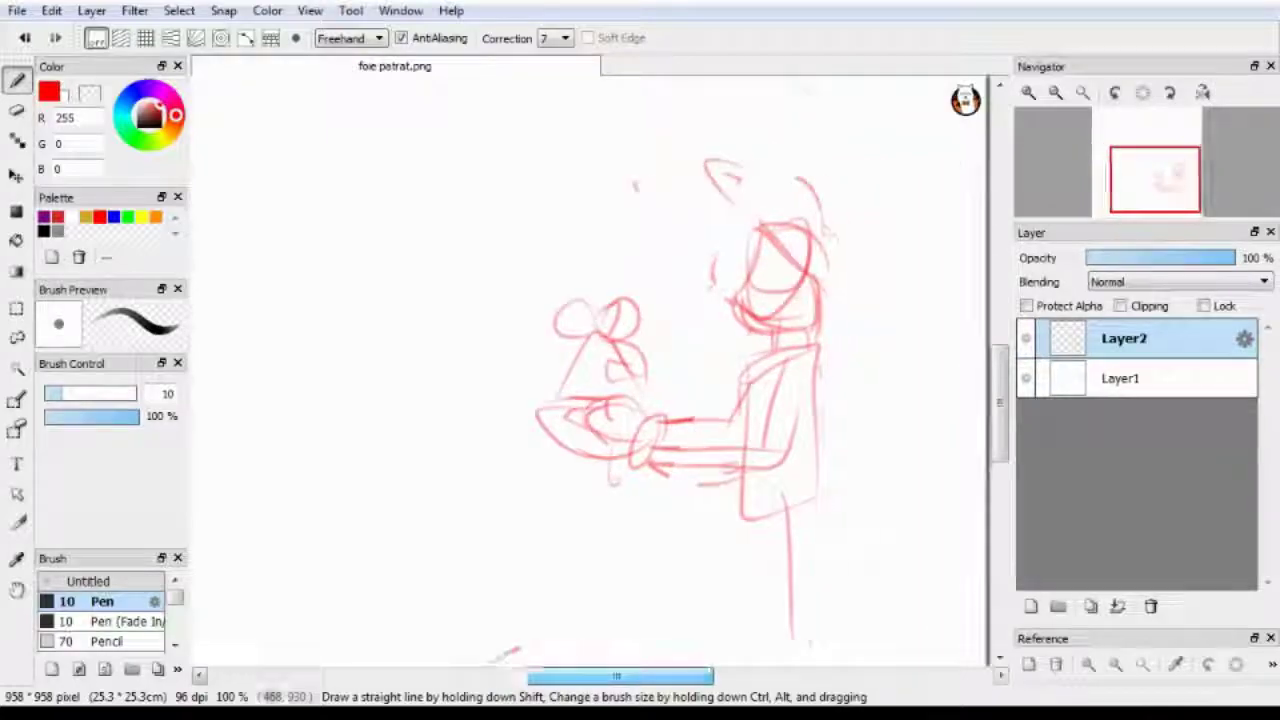
# - Erase most of the red figure and bag sketch with the 85 px eraser
pyautogui.press('e')
pyautogui.moveTo(600, 440)
pyautogui.mouseDown()
pyautogui.moveTo(760, 400)
pyautogui.moveTo(780, 470)
pyautogui.mouseUp()
pyautogui.click(1055, 92)
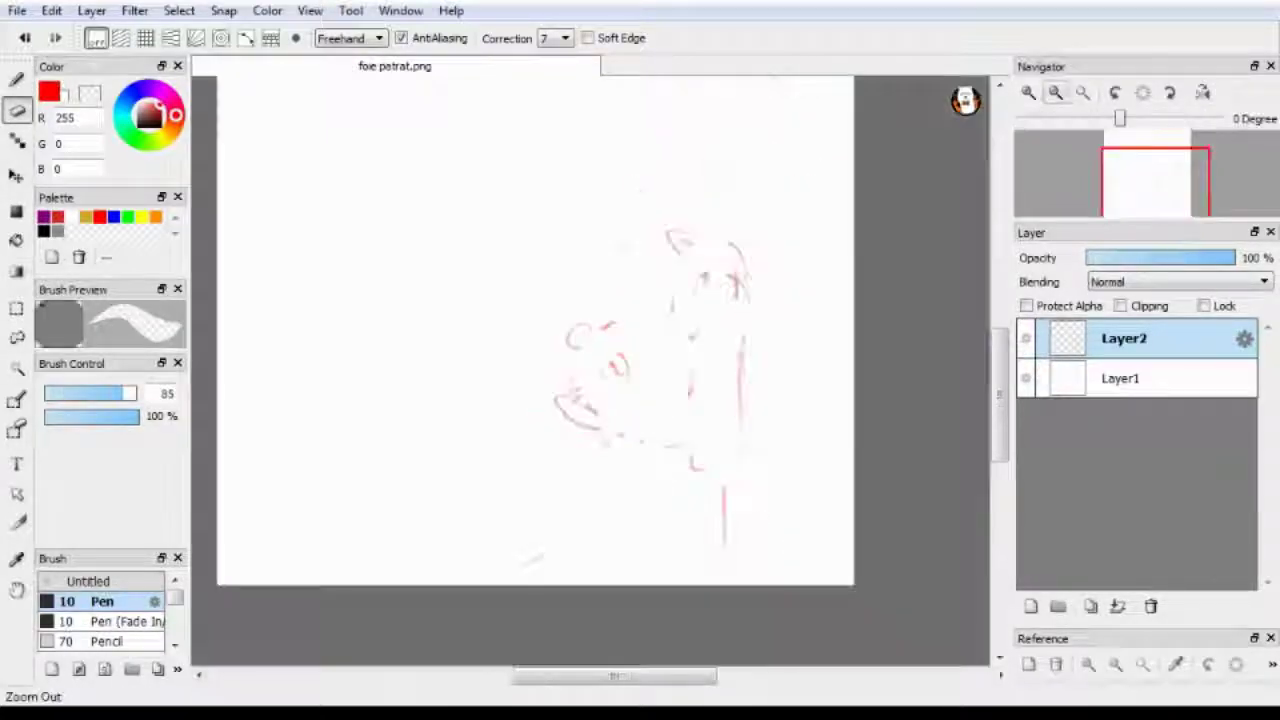
# - Sketch a red arm reaching in from the right edge, bent at the elbow and ending in a gripping hand
pyautogui.click(16, 79)
pyautogui.moveTo(656, 405); pyautogui.dragTo(828, 340)
pyautogui.moveTo(615, 395); pyautogui.dragTo(652, 376)
pyautogui.moveTo(630, 426); pyautogui.dragTo(760, 352)
pyautogui.moveTo(742, 408); pyautogui.dragTo(816, 324)
# - Sketch a new face on the left of the canvas with a domed forehead, eye, snout line and gridded teeth
pyautogui.scroll(-2, 535, 370)
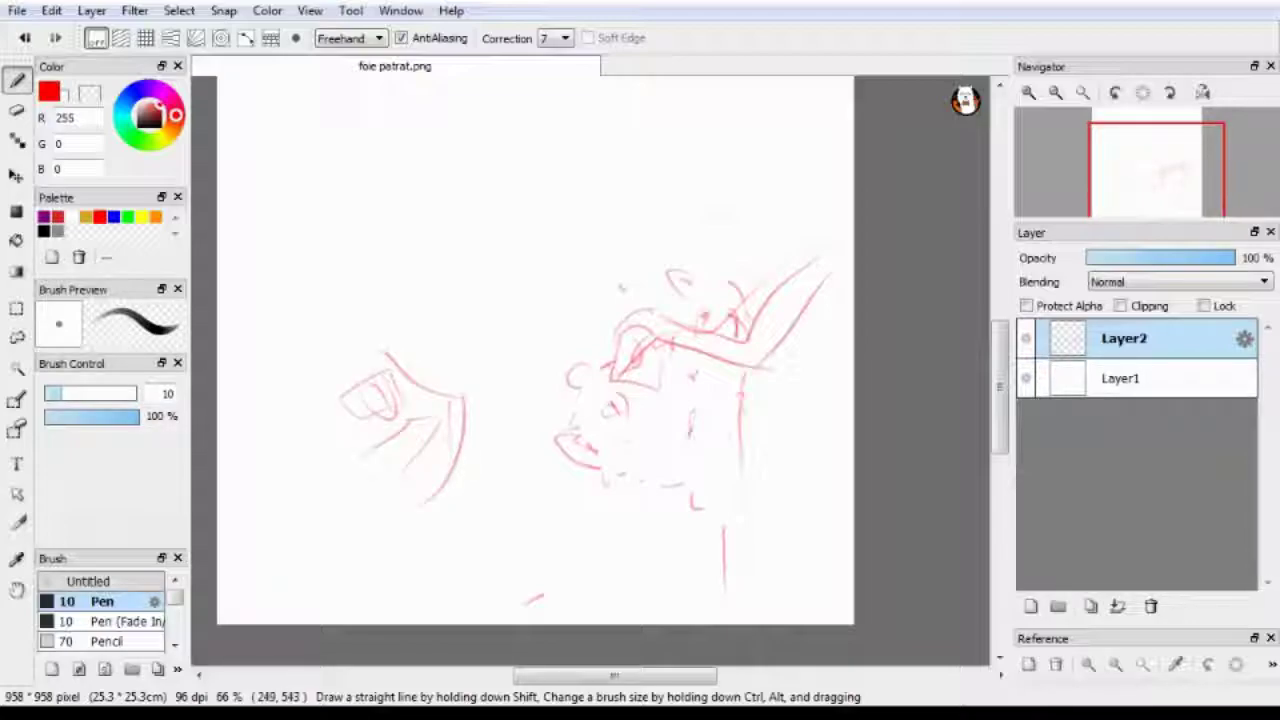
pyautogui.moveTo(385, 350); pyautogui.dragTo(308, 432)
pyautogui.moveTo(400, 476); pyautogui.dragTo(428, 504)
pyautogui.moveTo(414, 478); pyautogui.dragTo(434, 460)
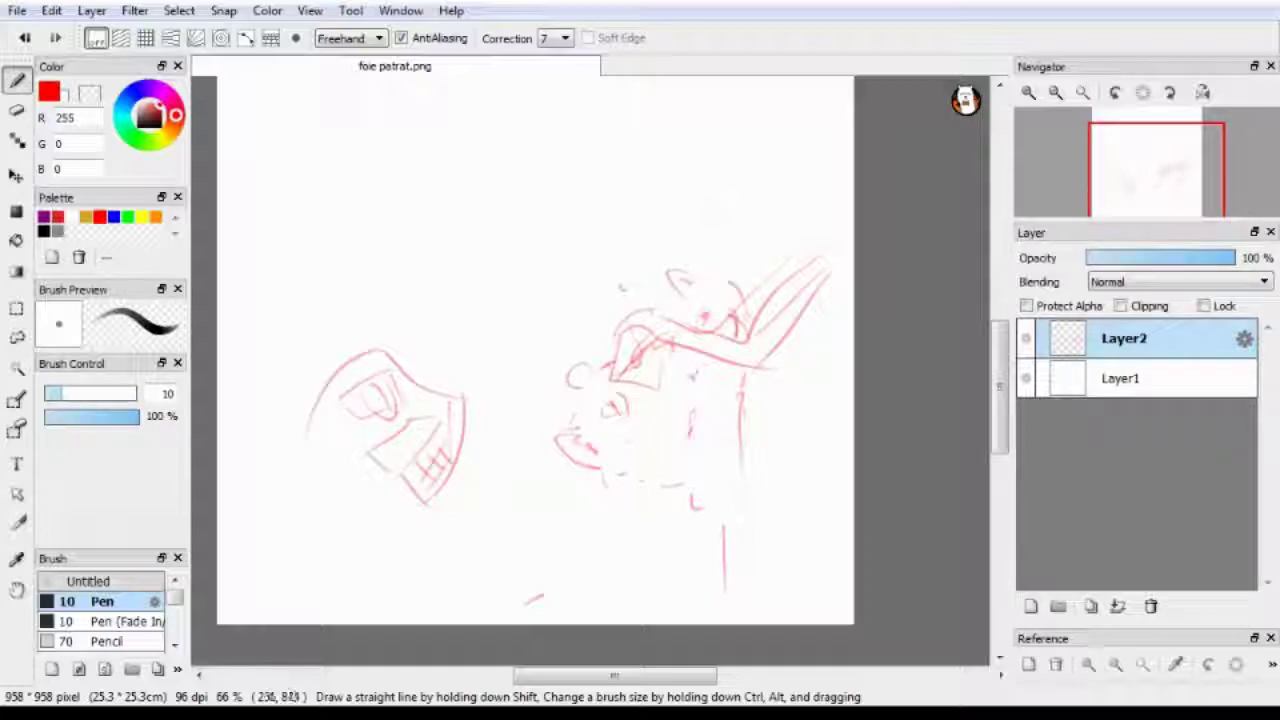
# - Sketch the left character's chin, neck and shoulders, plus a bent arm raised with an open hand
pyautogui.moveTo(338, 522); pyautogui.dragTo(432, 500)
pyautogui.moveTo(455, 620); pyautogui.dragTo(415, 536)
pyautogui.moveTo(346, 620); pyautogui.dragTo(372, 532)
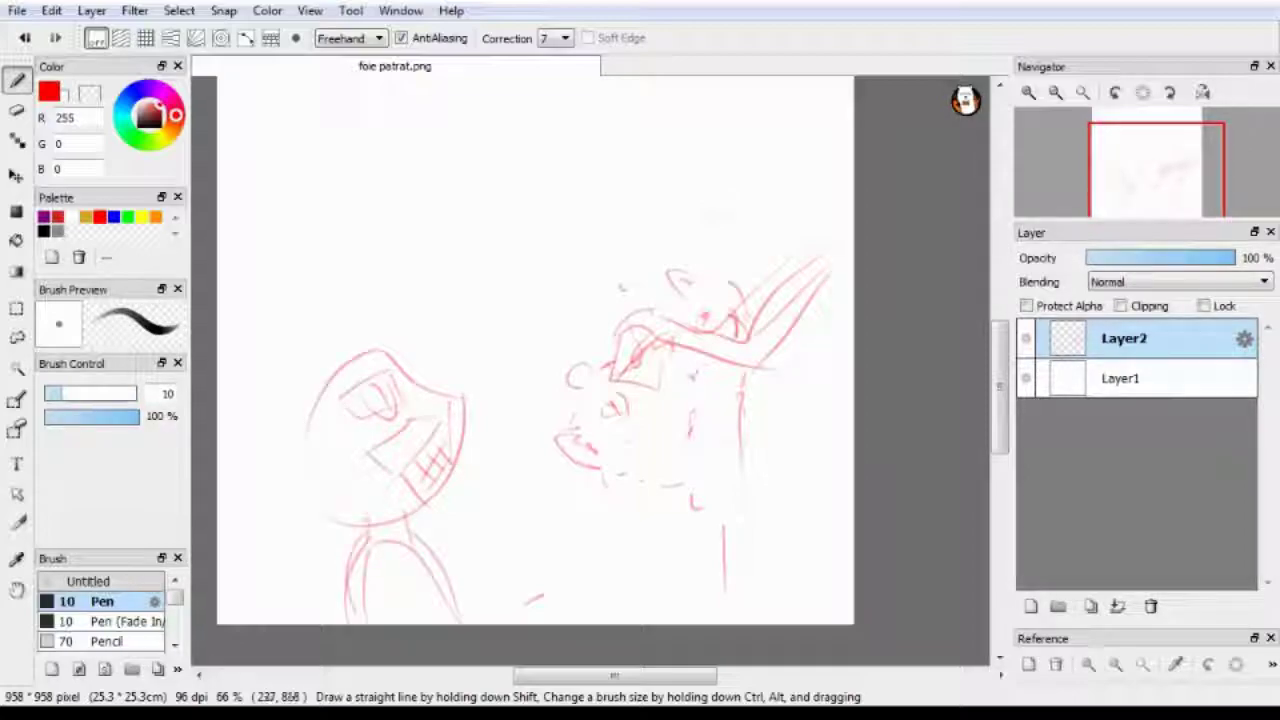
pyautogui.moveTo(403, 588); pyautogui.dragTo(455, 620)
pyautogui.moveTo(522, 530); pyautogui.dragTo(484, 622)
pyautogui.moveTo(536, 548); pyautogui.dragTo(503, 604)
pyautogui.moveTo(522, 548)
pyautogui.mouseDown()
pyautogui.moveTo(548, 476)
pyautogui.moveTo(572, 528)
pyautogui.mouseUp()
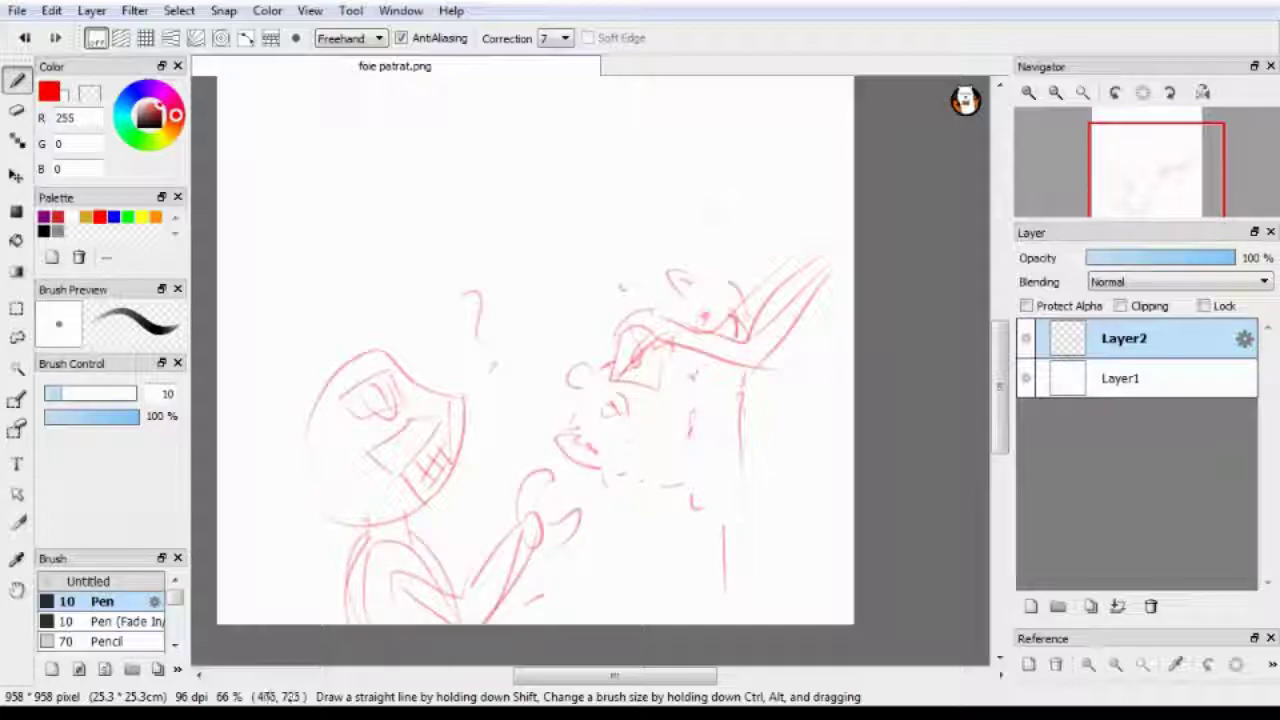
# - Sketch the angular back of the left character's head and reinforce its eye
pyautogui.moveTo(356, 502)
pyautogui.mouseDown()
pyautogui.moveTo(268, 436)
pyautogui.moveTo(269, 414)
pyautogui.moveTo(319, 417)
pyautogui.moveTo(362, 370)
pyautogui.mouseUp()
pyautogui.moveTo(320, 386); pyautogui.dragTo(346, 436)
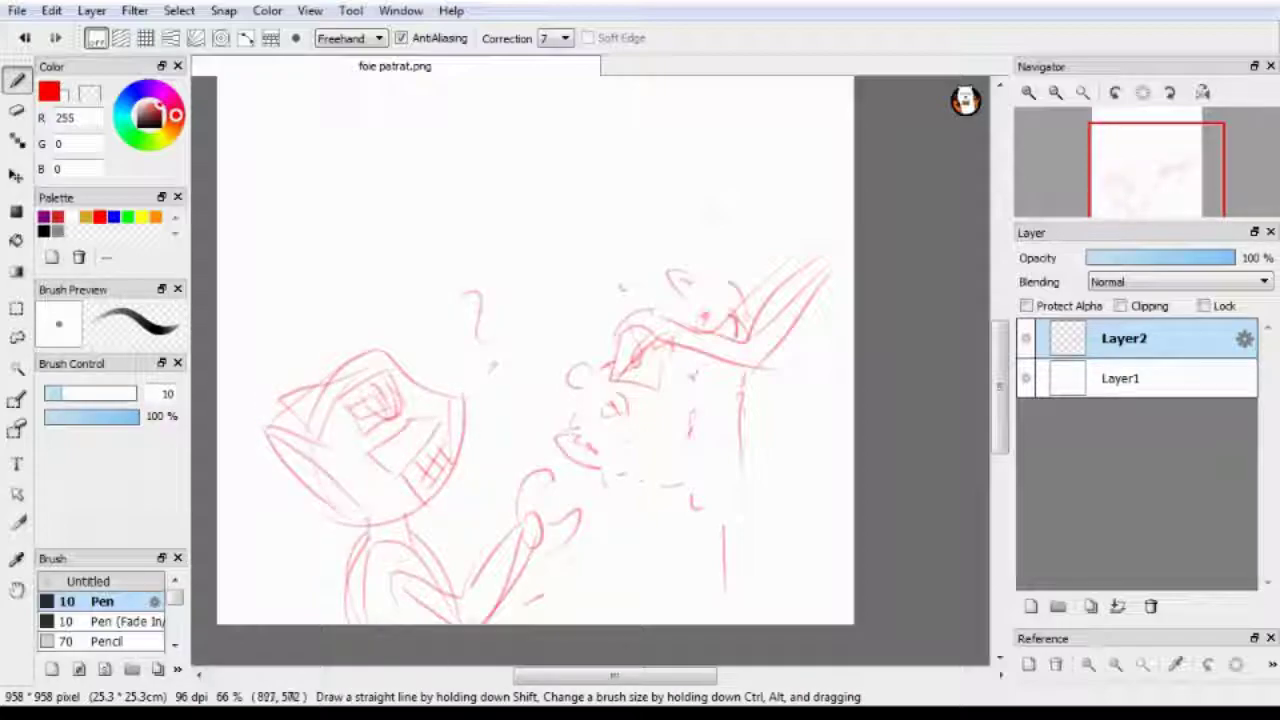
# - Select the reaching arm with a rectangular selection, move it lower and slightly left, and deselect it
pyautogui.press('m')
pyautogui.moveTo(578, 242)
pyautogui.mouseDown()
pyautogui.moveTo(852, 386)
pyautogui.moveTo(768, 419)
pyautogui.moveTo(790, 386)
pyautogui.mouseUp()
pyautogui.press('v')
pyautogui.moveTo(715, 315); pyautogui.dragTo(692, 392)
pyautogui.press('m')
pyautogui.hotkey('ctrl', 'd')
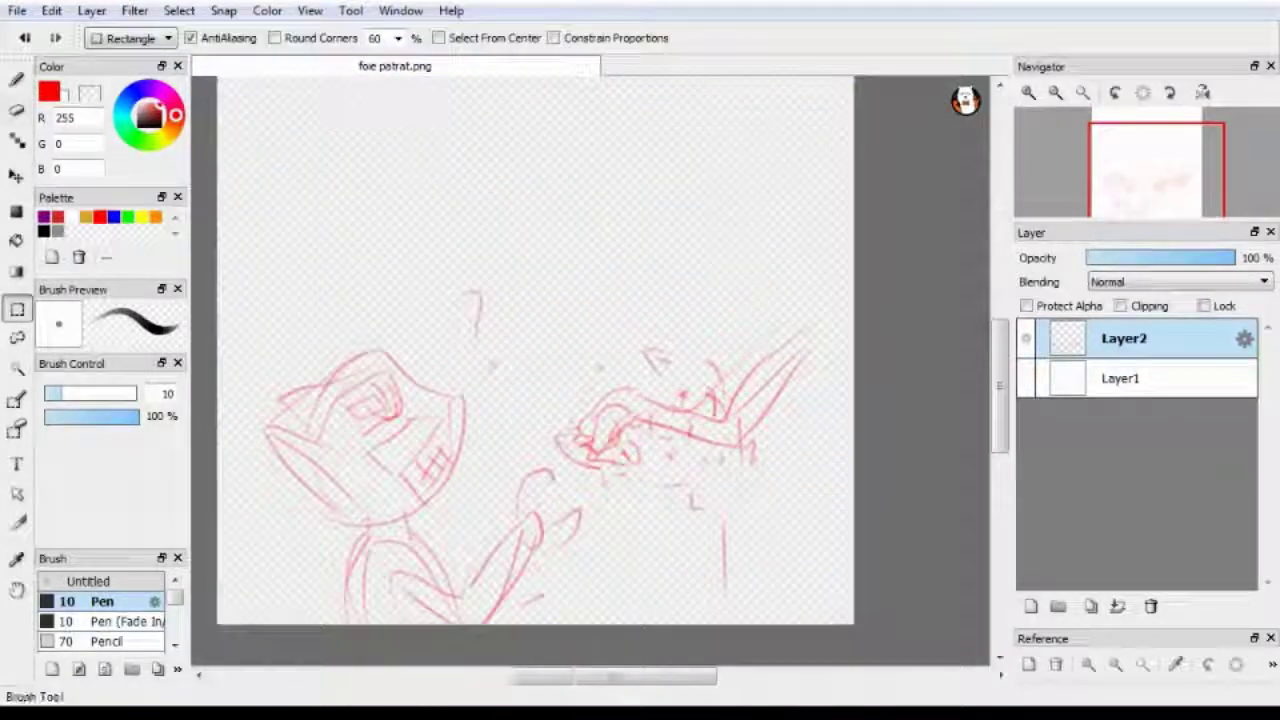
# - Extend the reaching arm to the right edge and sketch a small head with a body line beneath it
pyautogui.press('b')
pyautogui.moveTo(845, 340); pyautogui.dragTo(646, 402)
pyautogui.moveTo(834, 380)
pyautogui.mouseDown()
pyautogui.moveTo(665, 432)
pyautogui.moveTo(832, 506)
pyautogui.mouseUp()
pyautogui.hotkey('ctrl', 'z')
pyautogui.hotkey('ctrl', 'z')
pyautogui.moveTo(806, 410)
pyautogui.mouseDown()
pyautogui.moveTo(820, 504)
pyautogui.moveTo(848, 496)
pyautogui.moveTo(812, 618)
pyautogui.mouseUp()
pyautogui.moveTo(808, 428); pyautogui.dragTo(830, 454)
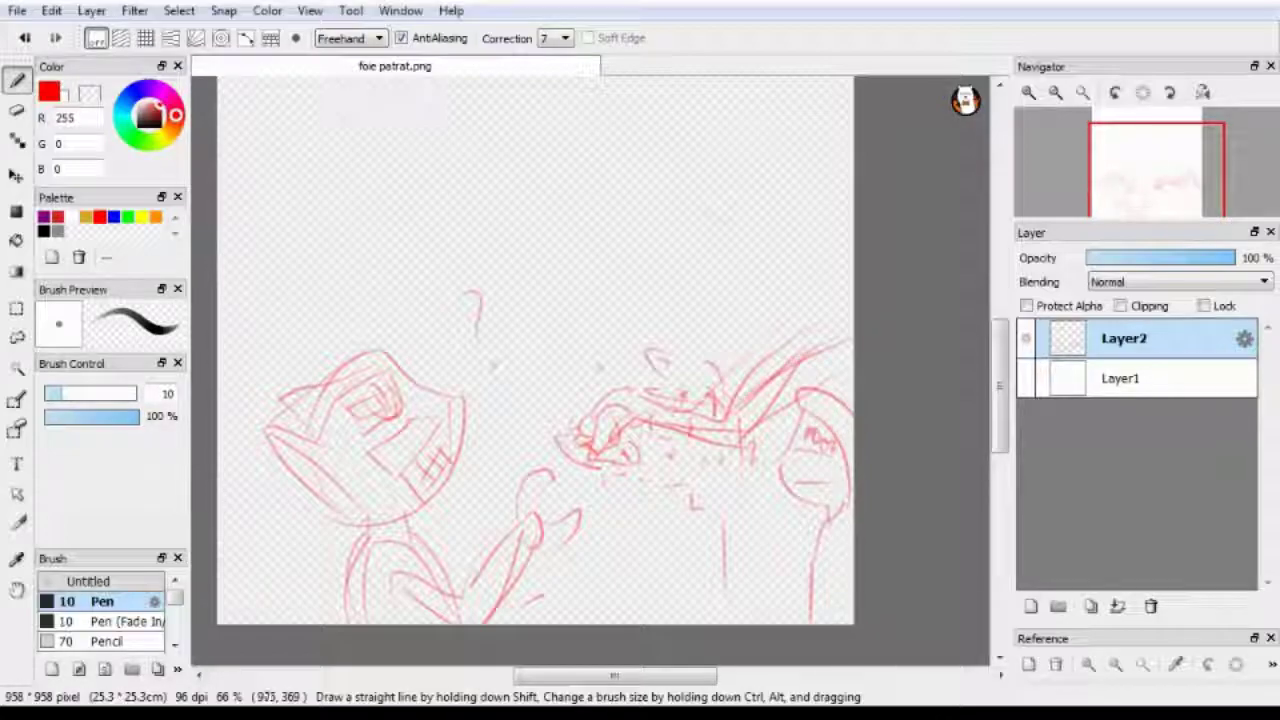
pyautogui.scroll(3, 939, 241)
pyautogui.moveTo(852, 312)
pyautogui.mouseDown()
pyautogui.moveTo(772, 292)
pyautogui.moveTo(746, 394)
pyautogui.mouseUp()
pyautogui.moveTo(750, 405); pyautogui.dragTo(706, 372)
pyautogui.moveTo(745, 306); pyautogui.dragTo(745, 224)
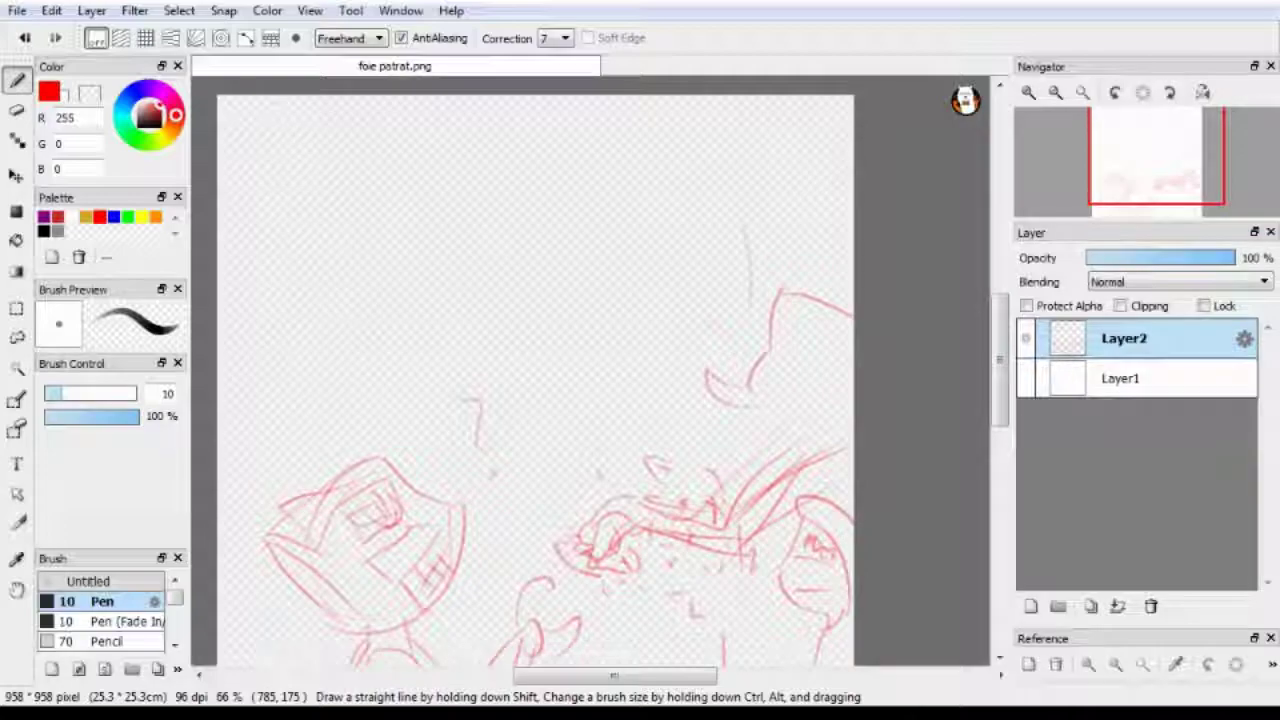
pyautogui.hotkey('ctrl', 'z')
pyautogui.hotkey('ctrl', 'z')
pyautogui.hotkey('ctrl', 'z')
pyautogui.hotkey('ctrl', 'z')
# - Sketch a raised red hand and forearm entering from the upper right edge, and add strokes to the reaching arm
pyautogui.moveTo(776, 290); pyautogui.dragTo(750, 368)
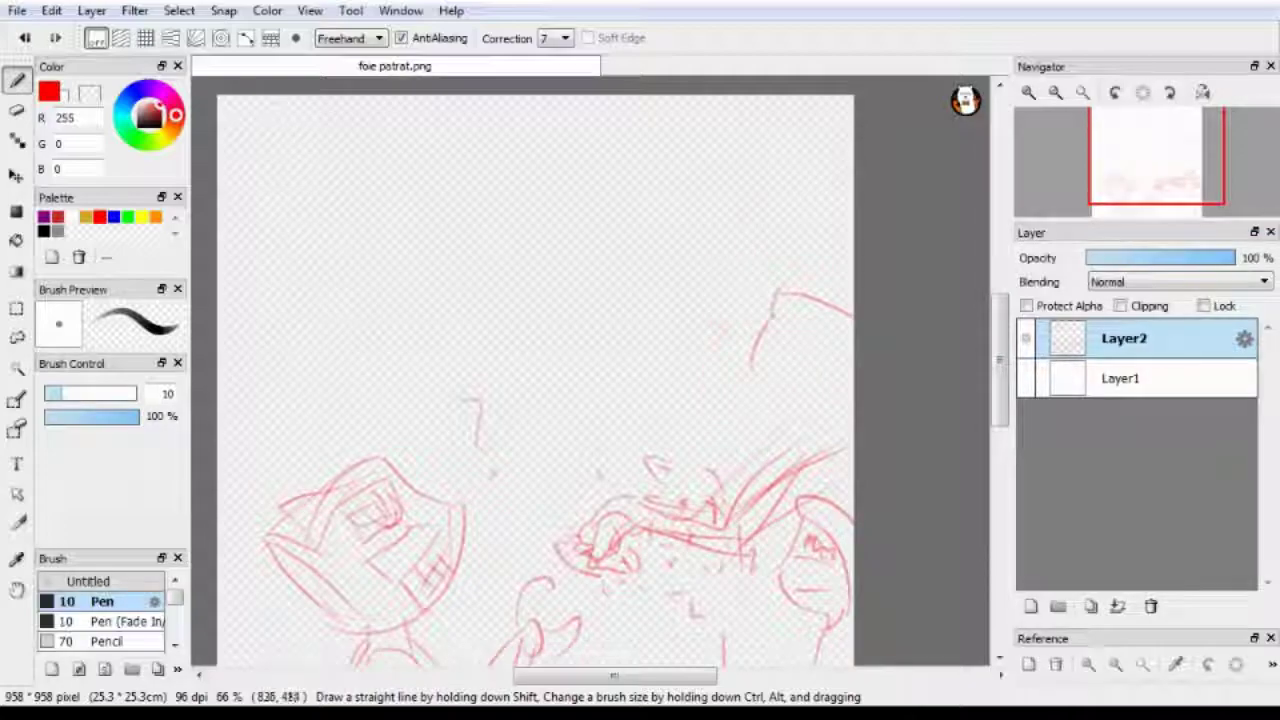
pyautogui.moveTo(796, 298); pyautogui.dragTo(750, 370)
pyautogui.moveTo(796, 178)
pyautogui.mouseDown()
pyautogui.moveTo(778, 300)
pyautogui.moveTo(792, 248)
pyautogui.moveTo(846, 268)
pyautogui.mouseUp()
pyautogui.moveTo(832, 428)
pyautogui.mouseDown()
pyautogui.moveTo(736, 500)
pyautogui.moveTo(666, 505)
pyautogui.mouseUp()
pyautogui.scroll(-3, 535, 370)
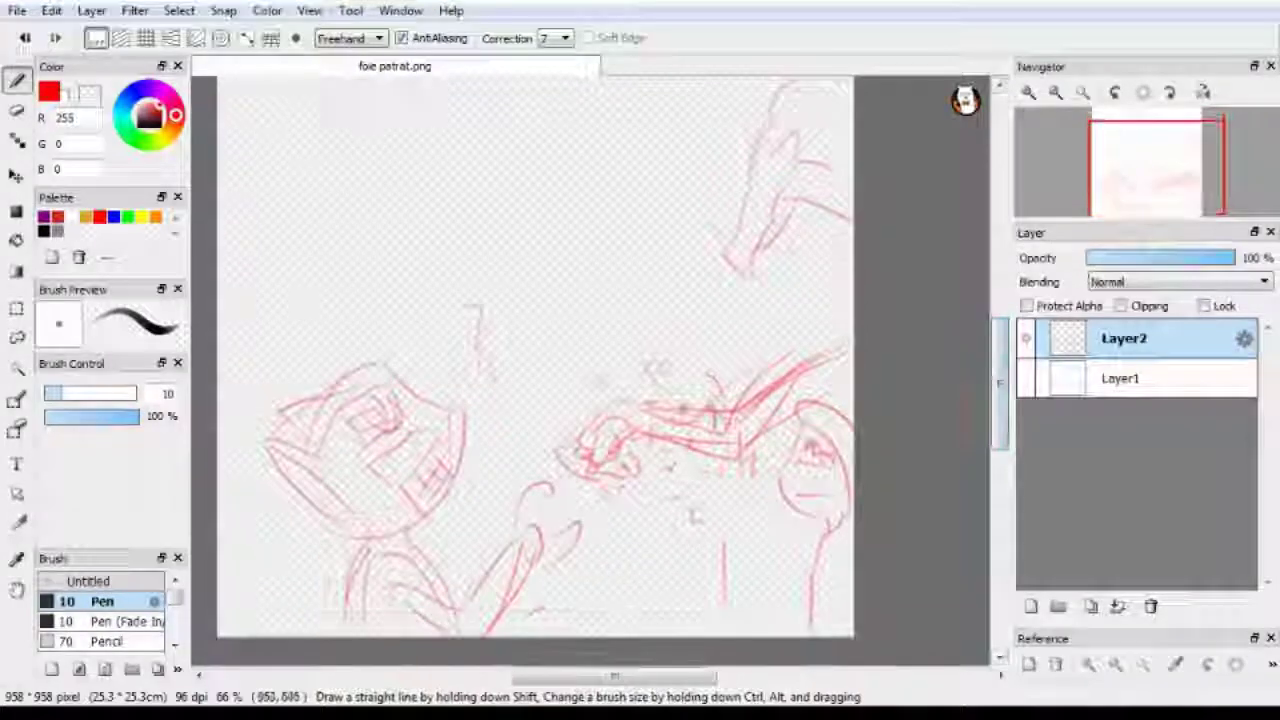
# - Trace over the raised hand and the reaching arm in blue
pyautogui.click(114, 216)
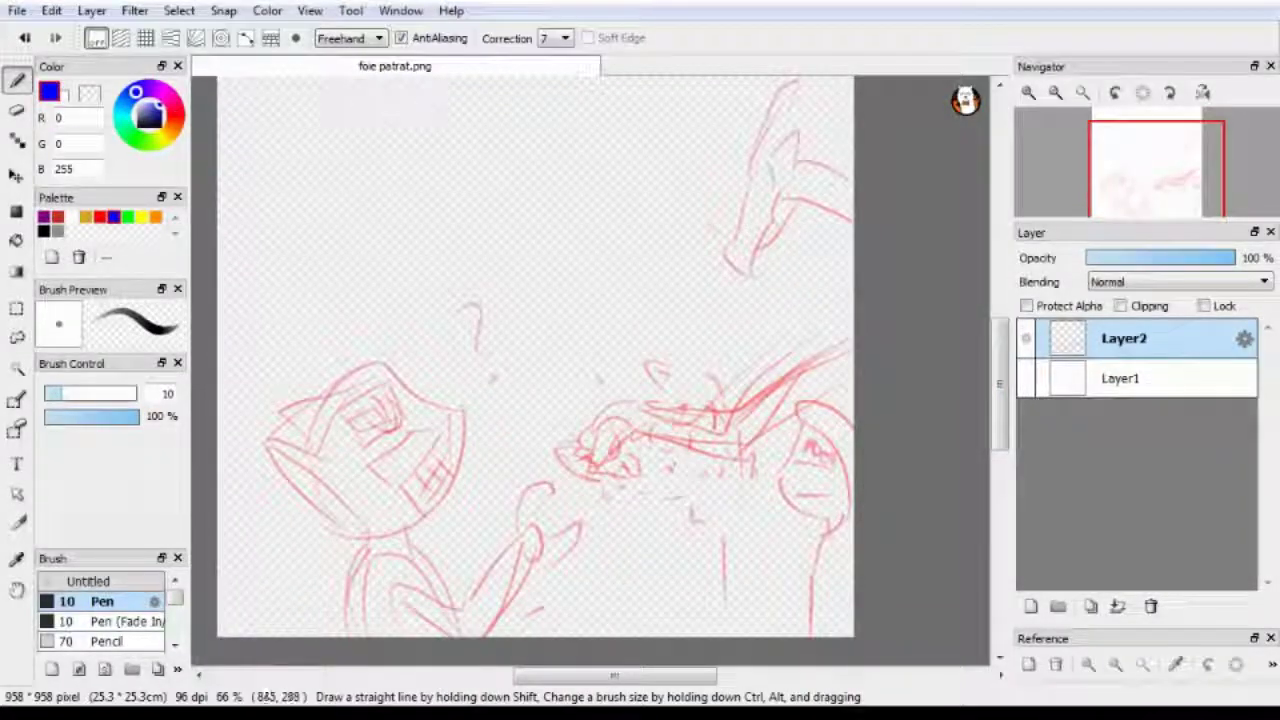
pyautogui.moveTo(784, 188); pyautogui.dragTo(757, 254)
pyautogui.moveTo(736, 404); pyautogui.dragTo(706, 414)
pyautogui.moveTo(847, 345); pyautogui.dragTo(712, 408)
pyautogui.moveTo(850, 365); pyautogui.dragTo(688, 442)
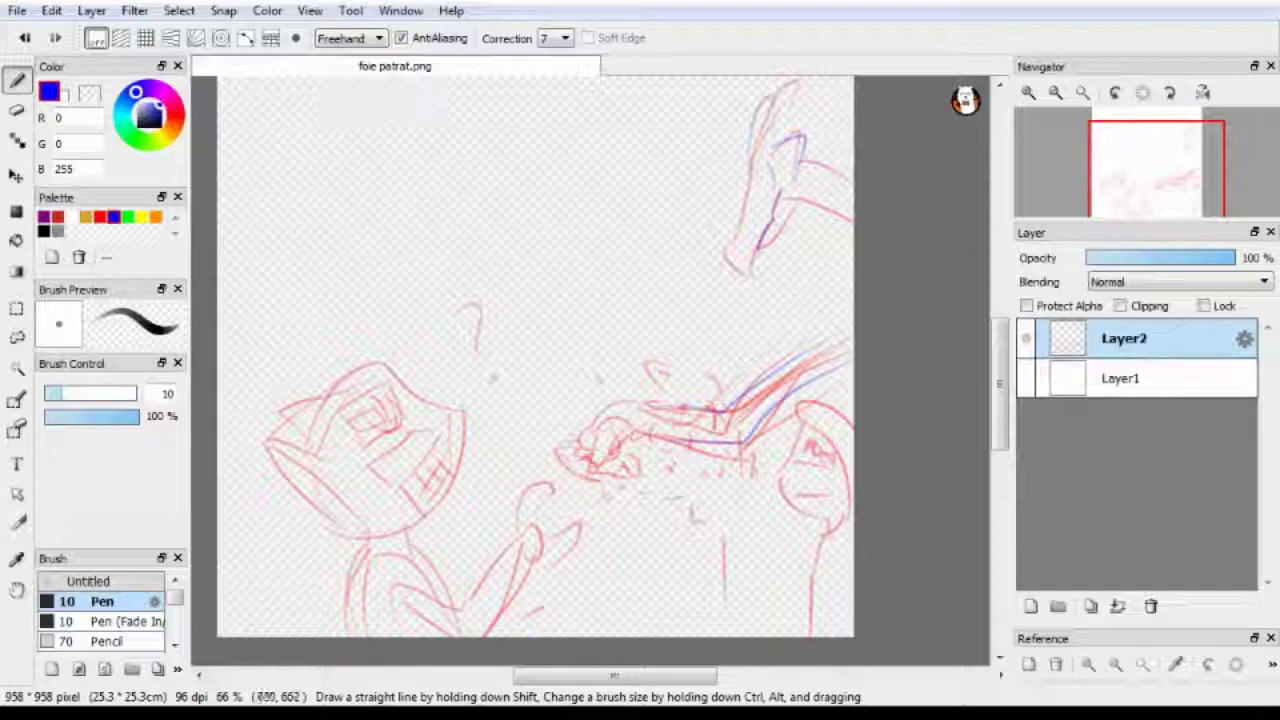
# - Define the gripping hand and its boxy held object in blue, and outline the left character's eye
pyautogui.moveTo(632, 404); pyautogui.dragTo(598, 470)
pyautogui.moveTo(586, 462)
pyautogui.mouseDown()
pyautogui.moveTo(636, 500)
pyautogui.moveTo(648, 470)
pyautogui.mouseUp()
pyautogui.moveTo(358, 414)
pyautogui.mouseDown()
pyautogui.moveTo(400, 410)
pyautogui.moveTo(360, 446)
pyautogui.moveTo(402, 428)
pyautogui.moveTo(396, 440)
pyautogui.mouseUp()
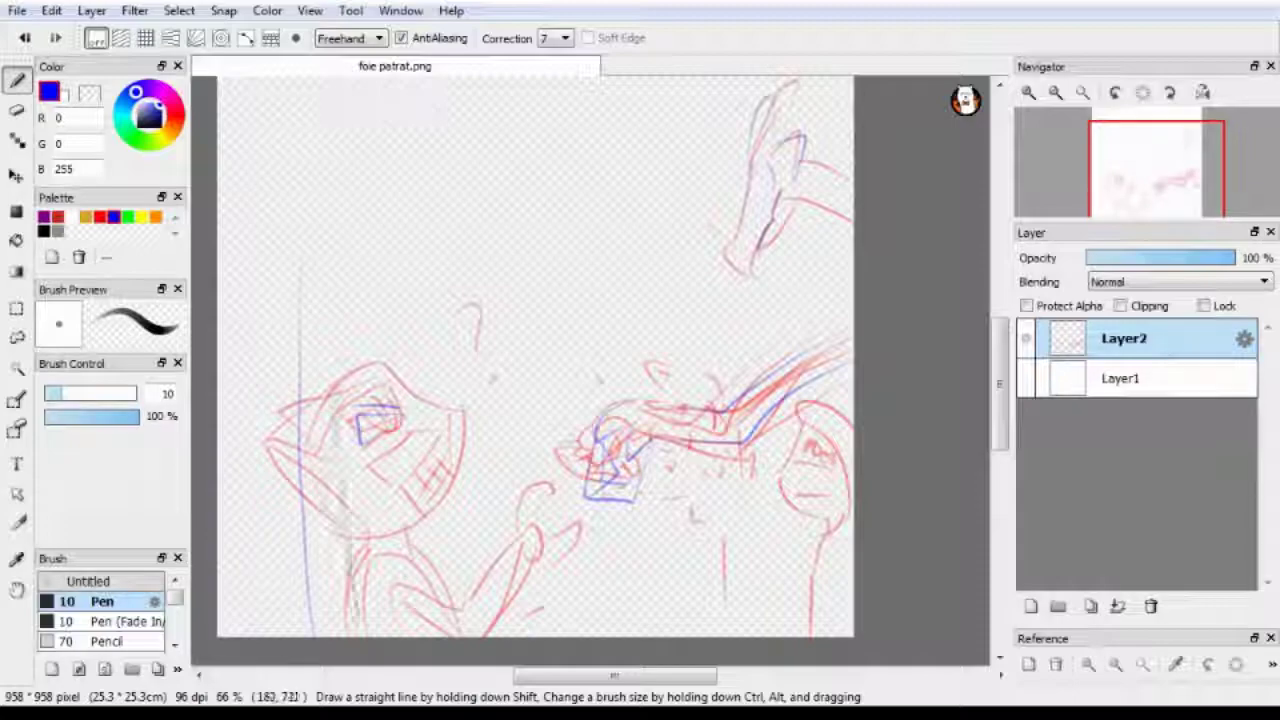
# - Draw blue guide lines down through the left head, across the characters and diagonally over the upper canvas
pyautogui.moveTo(318, 195); pyautogui.dragTo(338, 592)
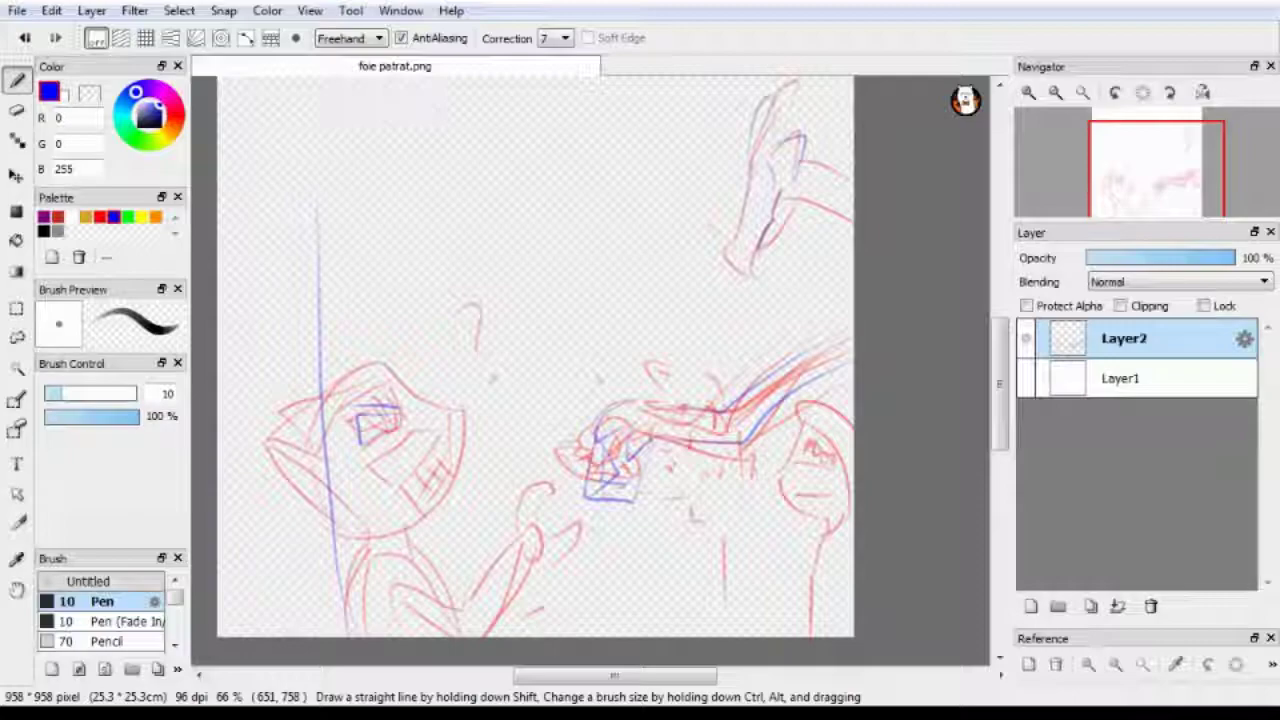
pyautogui.moveTo(815, 599)
pyautogui.mouseDown()
pyautogui.moveTo(775, 610)
pyautogui.moveTo(837, 568)
pyautogui.mouseUp()
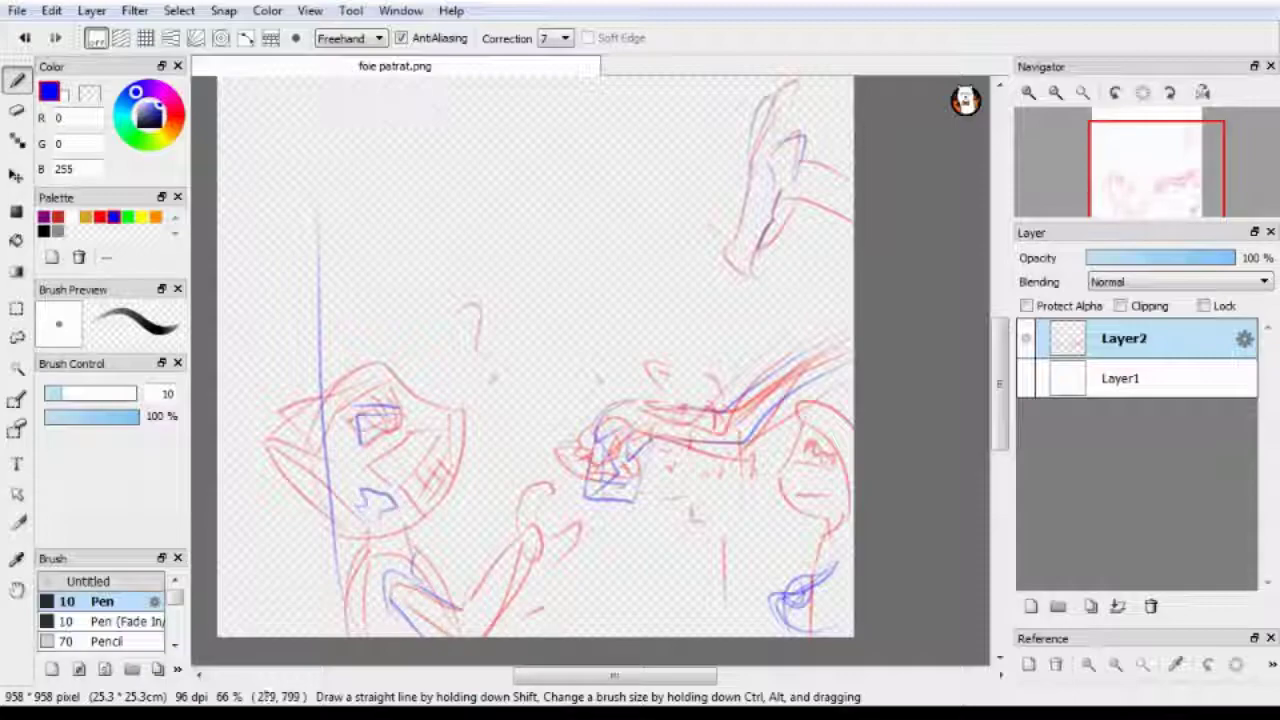
pyautogui.moveTo(224, 490); pyautogui.dragTo(832, 452)
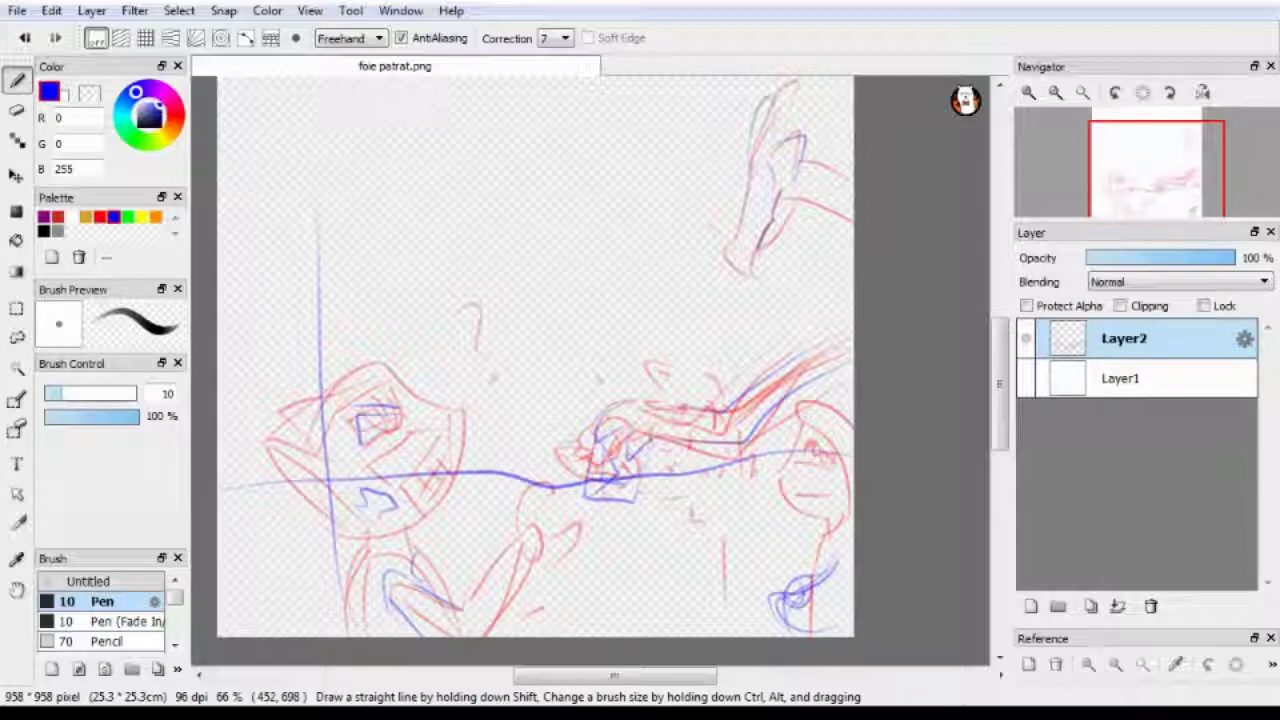
pyautogui.scroll(2, 535, 360)
pyautogui.moveTo(360, 195); pyautogui.dragTo(848, 388)
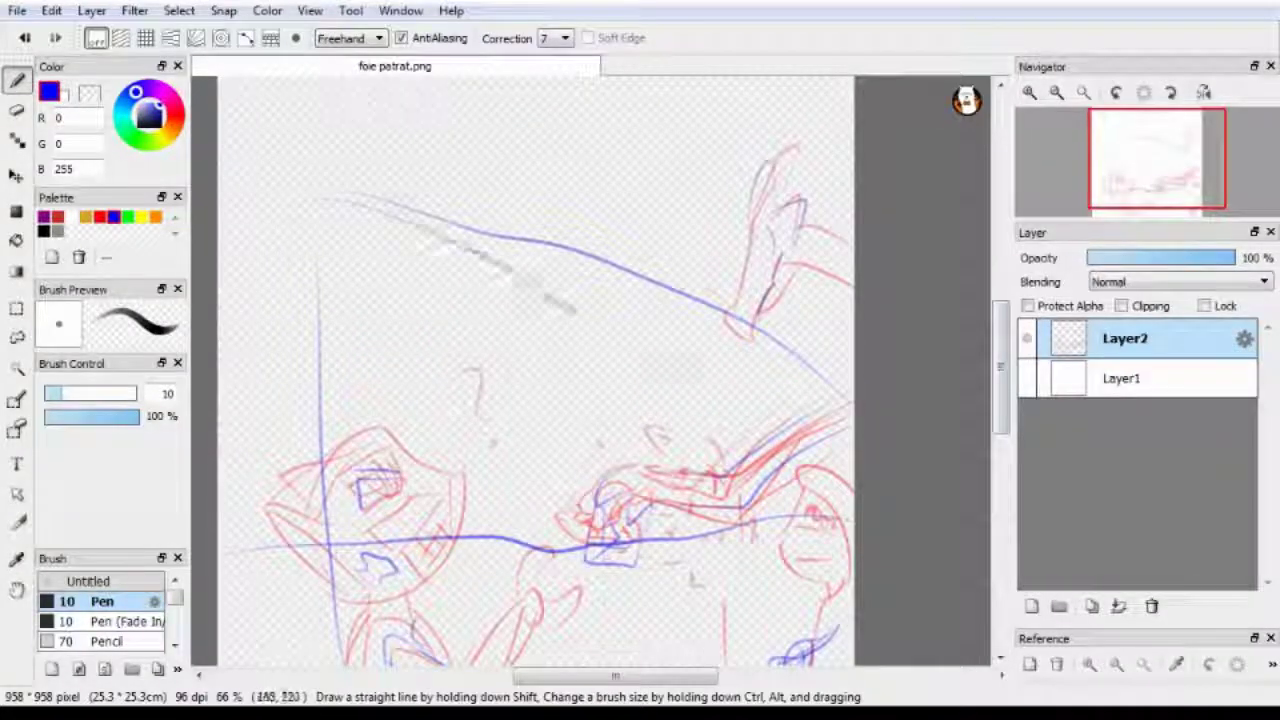
# - Add a layer beneath the sketch and fill it with a soft diagonal black-to-white gradient, darkest at the upper right
pyautogui.scroll(-1, 535, 370)
pyautogui.hotkey('ctrl', 'shift', 'n')
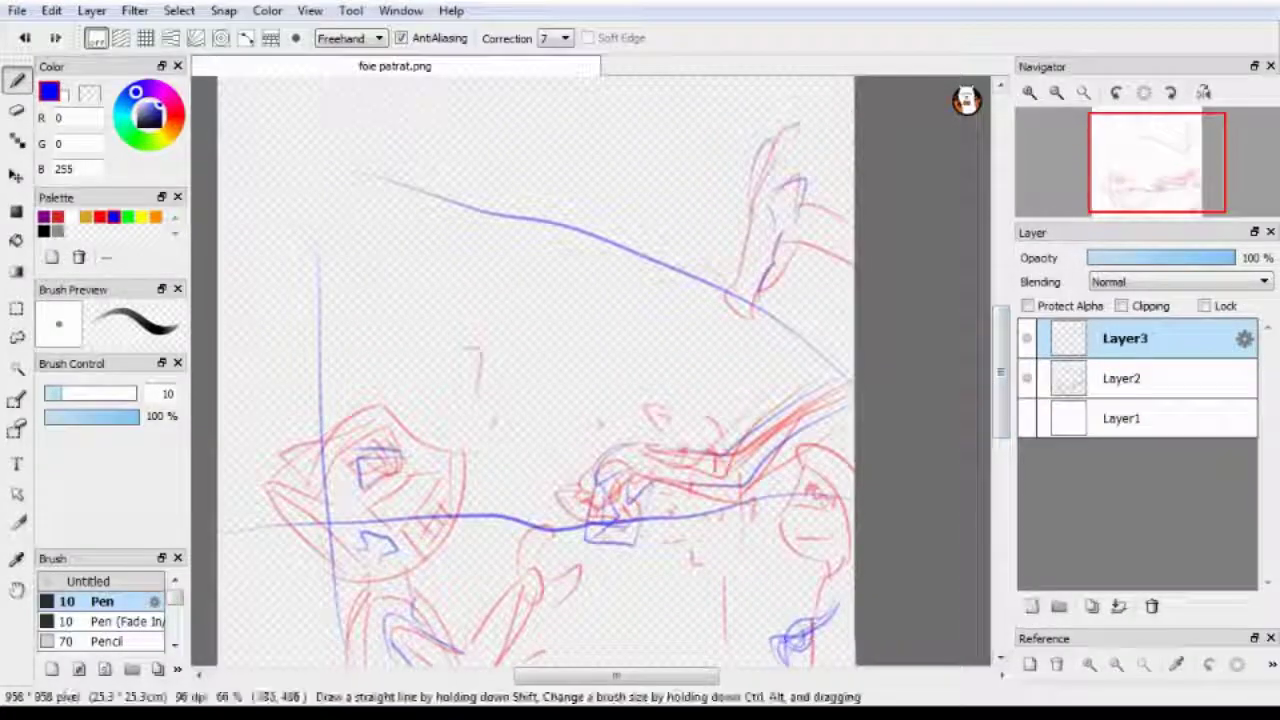
pyautogui.press('g')
pyautogui.moveTo(660, 190); pyautogui.dragTo(560, 330)
pyautogui.moveTo(1125, 338); pyautogui.dragTo(1125, 395)
pyautogui.click(43, 231)
pyautogui.moveTo(660, 190); pyautogui.dragTo(560, 330)
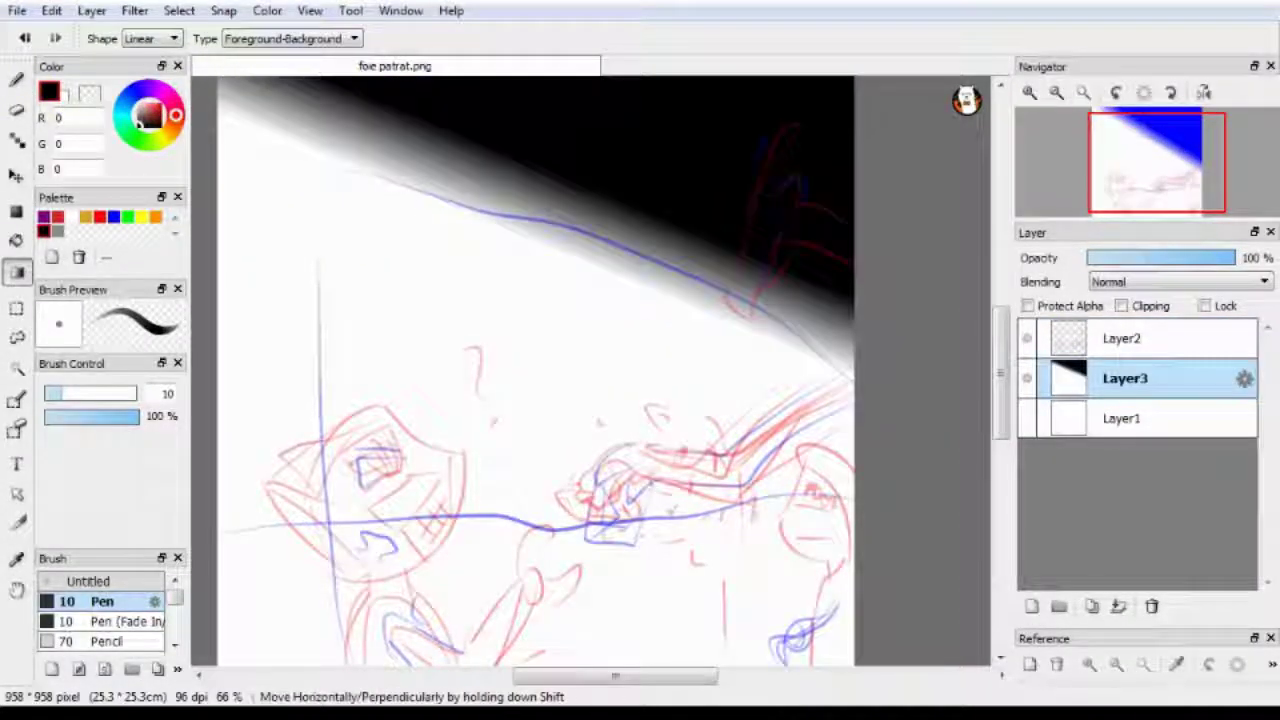
pyautogui.moveTo(530, 185); pyautogui.dragTo(555, 300)
pyautogui.moveTo(603, 378)
pyautogui.mouseDown()
pyautogui.moveTo(570, 425)
pyautogui.moveTo(592, 400)
pyautogui.mouseUp()
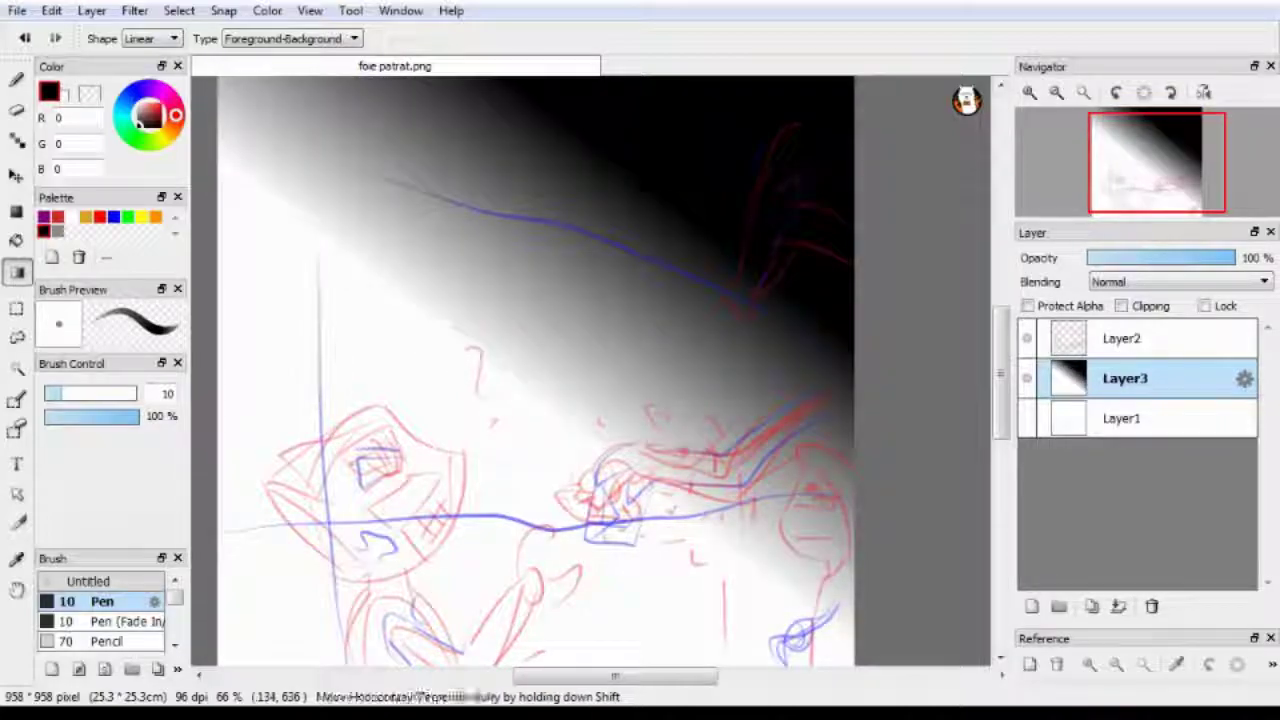
# - Lower the gradient layer's opacity and add an inking layer above the sketch, choosing the Pen (Fade In/Out) brush
pyautogui.hotkey('ctrl', 'shift', 'n')
pyautogui.click(1125, 338)
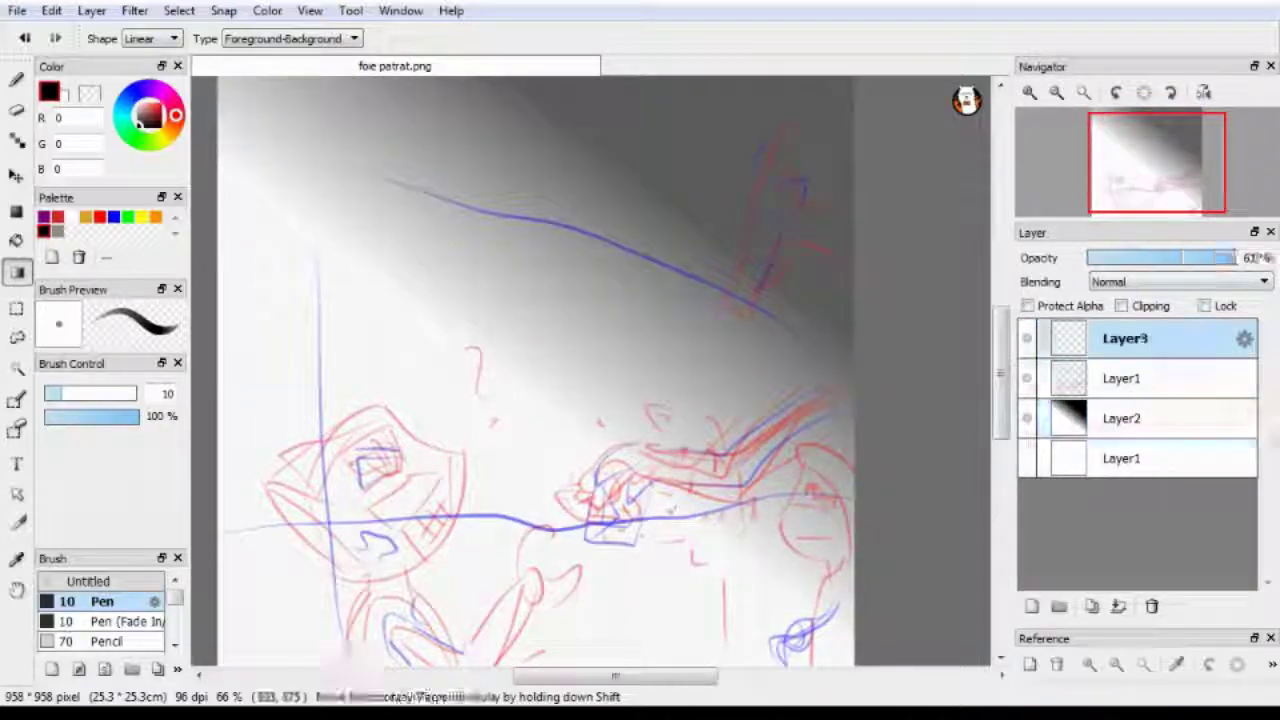
pyautogui.press('p')
pyautogui.click(110, 621)
# - Ink the left character's forehead slope and lower jaw line in black over the red sketch
pyautogui.hotkey('ctrl', '+')
pyautogui.hotkey('ctrl', '+')
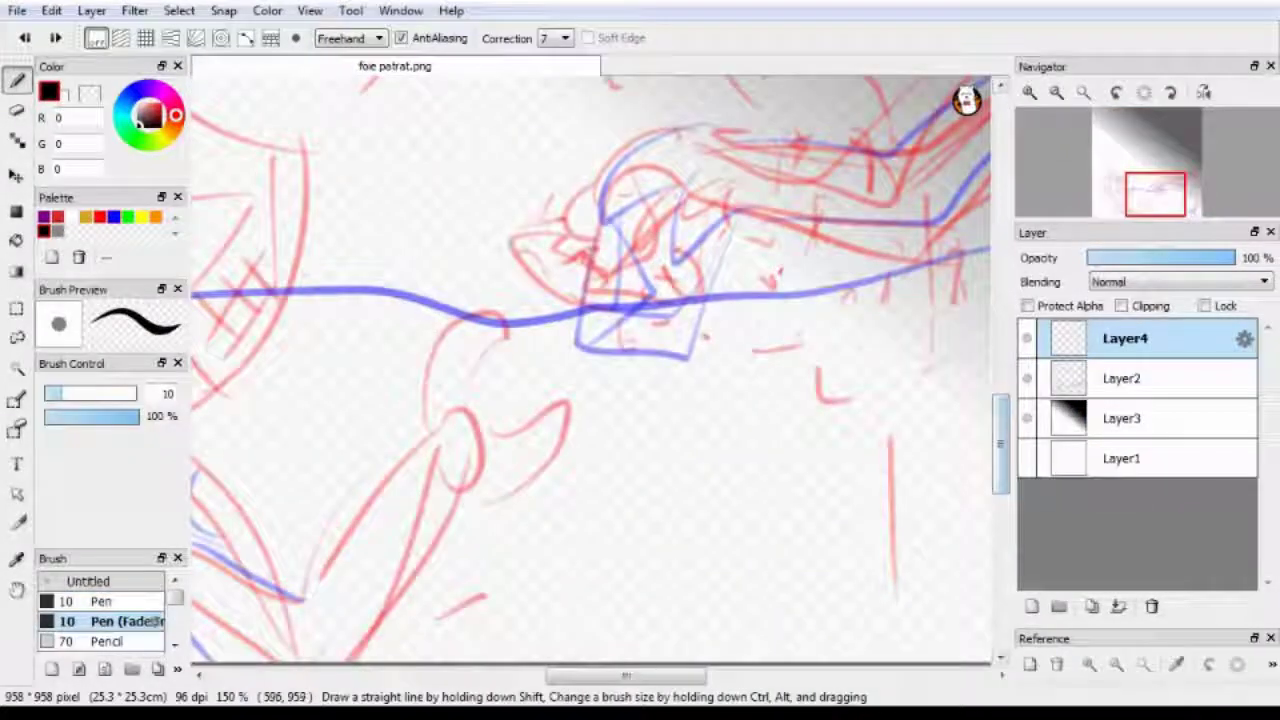
pyautogui.scroll(3, 595, 370)
pyautogui.moveTo(488, 175); pyautogui.dragTo(680, 282)
pyautogui.moveTo(684, 285)
pyautogui.mouseDown()
pyautogui.moveTo(600, 500)
pyautogui.moveTo(465, 555)
pyautogui.mouseUp()
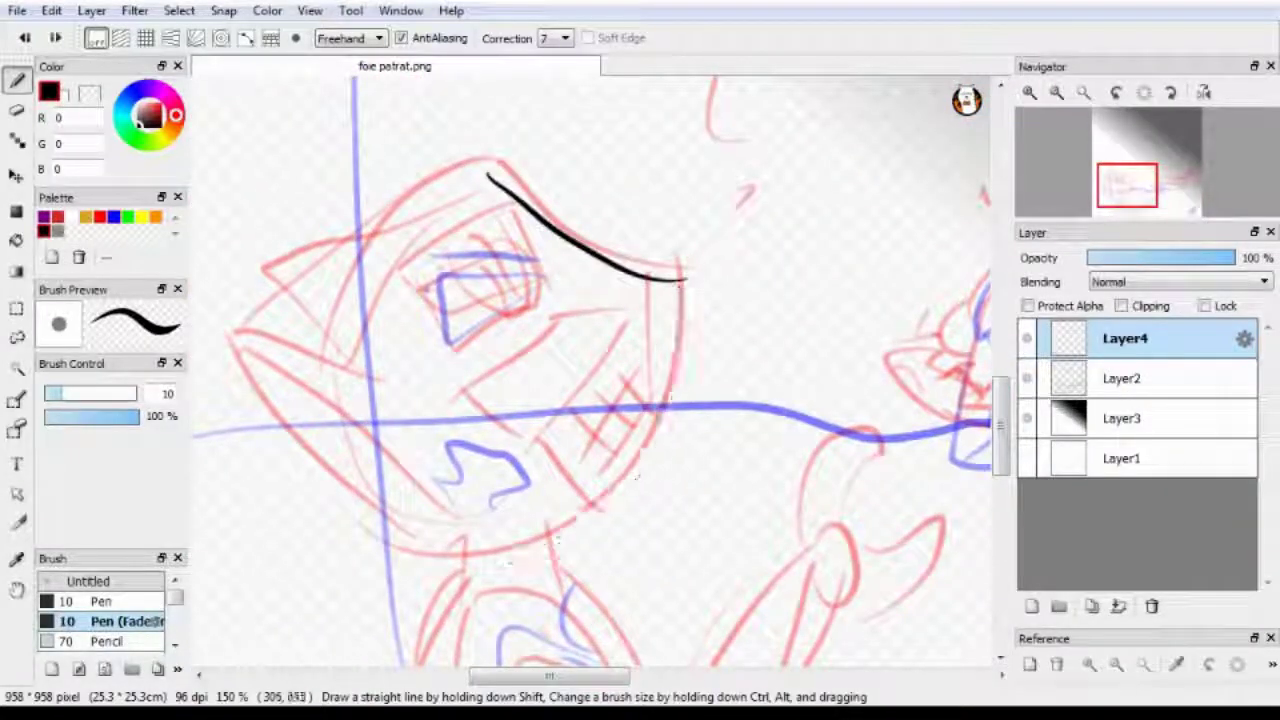
# - Ink the front edge of the left character's face and the grid of clenched teeth
pyautogui.moveTo(648, 290); pyautogui.dragTo(655, 465)
pyautogui.moveTo(644, 322); pyautogui.dragTo(566, 420)
pyautogui.moveTo(640, 370); pyautogui.dragTo(580, 470)
pyautogui.moveTo(650, 440); pyautogui.dragTo(582, 485)
# - Ink the left character's slanted eye, pupil and brow, undoing the stray stroke
pyautogui.moveTo(561, 275)
pyautogui.mouseDown()
pyautogui.moveTo(466, 350)
pyautogui.moveTo(446, 345)
pyautogui.mouseUp()
pyautogui.moveTo(478, 288); pyautogui.dragTo(493, 292)
pyautogui.hotkey('ctrl', 'z')
pyautogui.moveTo(412, 293); pyautogui.dragTo(538, 259)
# - Ink the snout line beside the teeth and the jagged, cracked patch on the cheek
pyautogui.moveTo(645, 281); pyautogui.dragTo(530, 470)
pyautogui.moveTo(458, 412)
pyautogui.mouseDown()
pyautogui.moveTo(470, 510)
pyautogui.moveTo(538, 515)
pyautogui.mouseUp()
pyautogui.moveTo(455, 440); pyautogui.dragTo(534, 474)
# - Ink the crown, the back of the head and the slotted ear piece, rotating the canvas temporarily
pyautogui.moveTo(488, 175); pyautogui.dragTo(325, 305)
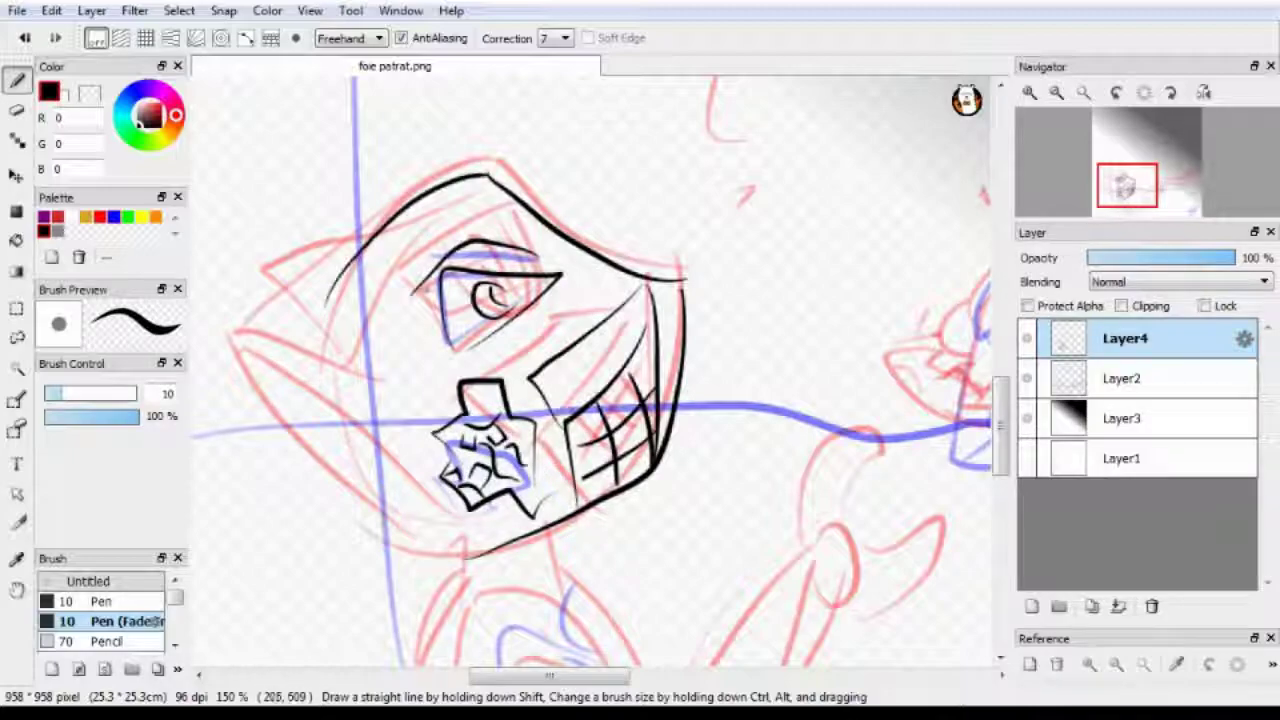
pyautogui.click(1171, 92)
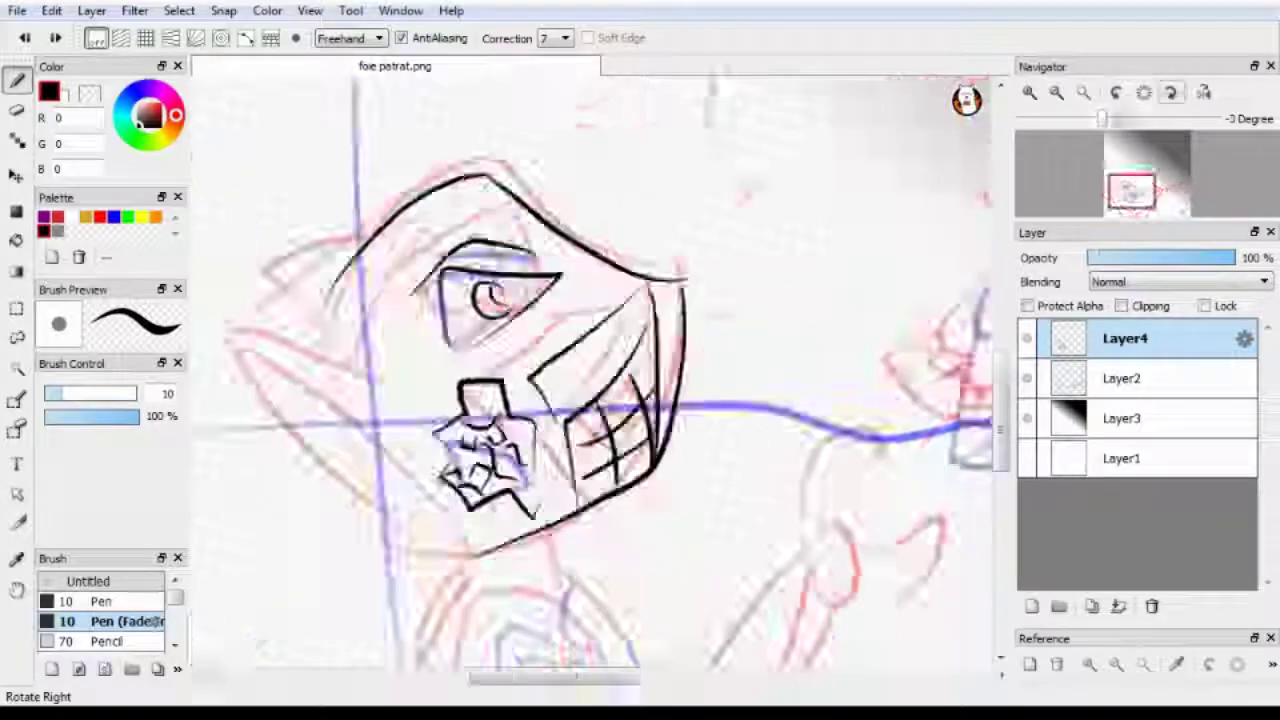
pyautogui.moveTo(420, 263)
pyautogui.mouseDown()
pyautogui.moveTo(373, 370)
pyautogui.moveTo(393, 300)
pyautogui.moveTo(398, 346)
pyautogui.mouseUp()
pyautogui.moveTo(412, 290); pyautogui.dragTo(409, 328)
pyautogui.moveTo(392, 470); pyautogui.dragTo(312, 332)
pyautogui.moveTo(396, 188); pyautogui.dragTo(306, 330)
pyautogui.click(1143, 92)
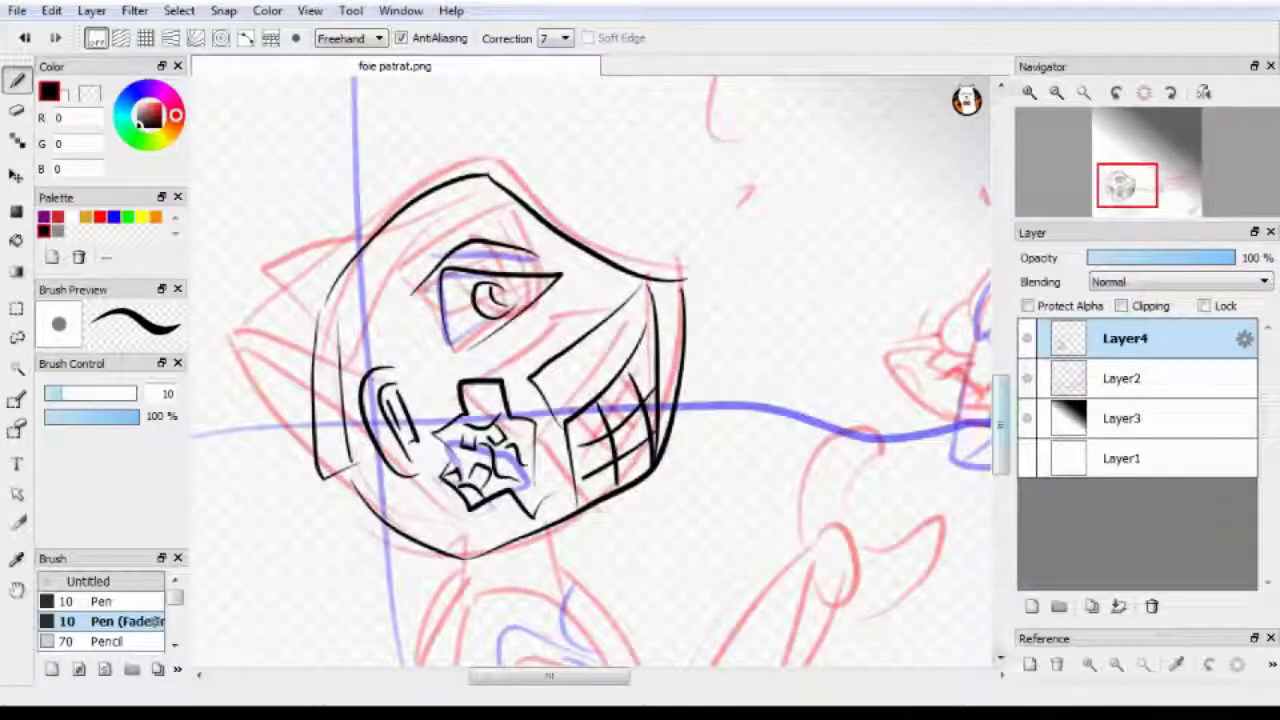
# - Ink the left character's upper arm and the rounded elbow joint in black
pyautogui.scroll(-3, 595, 370)
pyautogui.moveTo(540, 344); pyautogui.dragTo(549, 362)
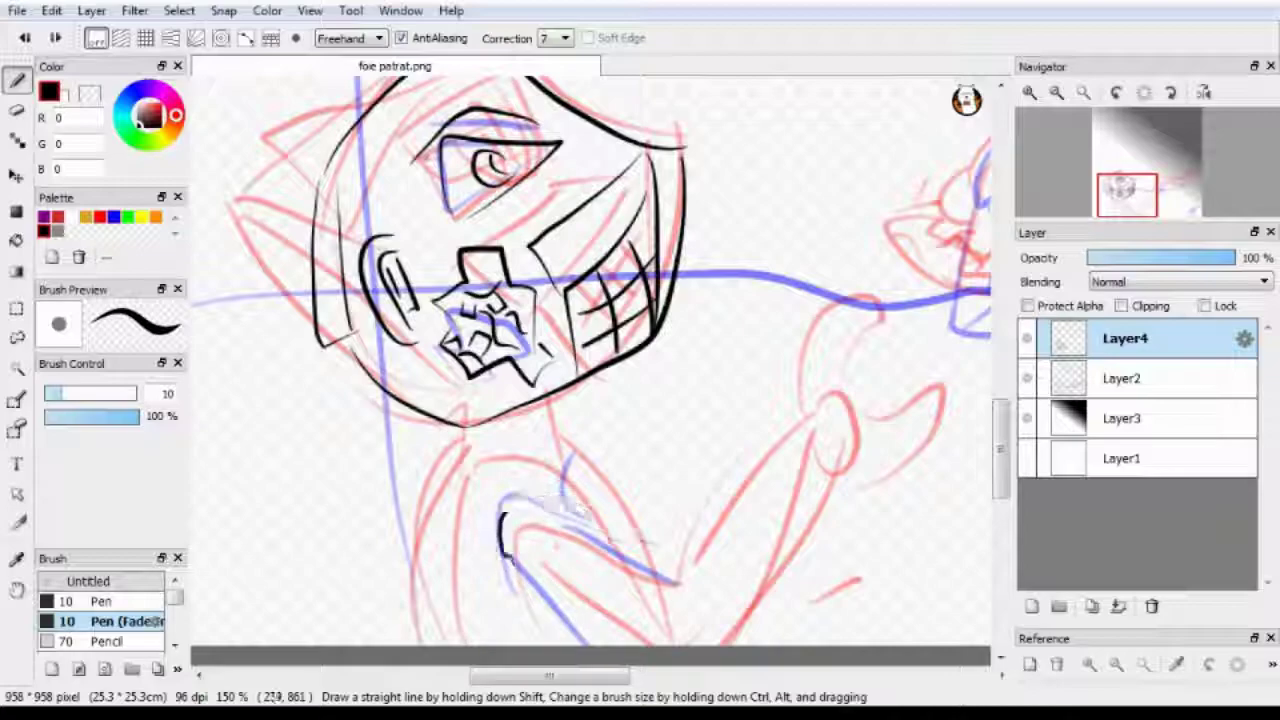
pyautogui.moveTo(500, 545); pyautogui.dragTo(660, 578)
pyautogui.moveTo(512, 565); pyautogui.dragTo(600, 645)
pyautogui.moveTo(664, 585); pyautogui.dragTo(662, 640)
pyautogui.moveTo(660, 578); pyautogui.dragTo(728, 645)
pyautogui.moveTo(642, 592); pyautogui.dragTo(634, 640)
# - Ink the raised hand's round wrist joint and its two curved, claw-like fingers, undoing one stray stroke
pyautogui.moveTo(850, 400); pyautogui.dragTo(848, 402)
pyautogui.moveTo(838, 488)
pyautogui.mouseDown()
pyautogui.moveTo(930, 422)
pyautogui.moveTo(896, 386)
pyautogui.mouseUp()
pyautogui.hotkey('ctrl', 'z')
pyautogui.moveTo(803, 408); pyautogui.dragTo(838, 395)
# - Ink the left character's forearm with its inner rod and the small wrist detail, undoing the misplaced strokes
pyautogui.moveTo(802, 434); pyautogui.dragTo(683, 574)
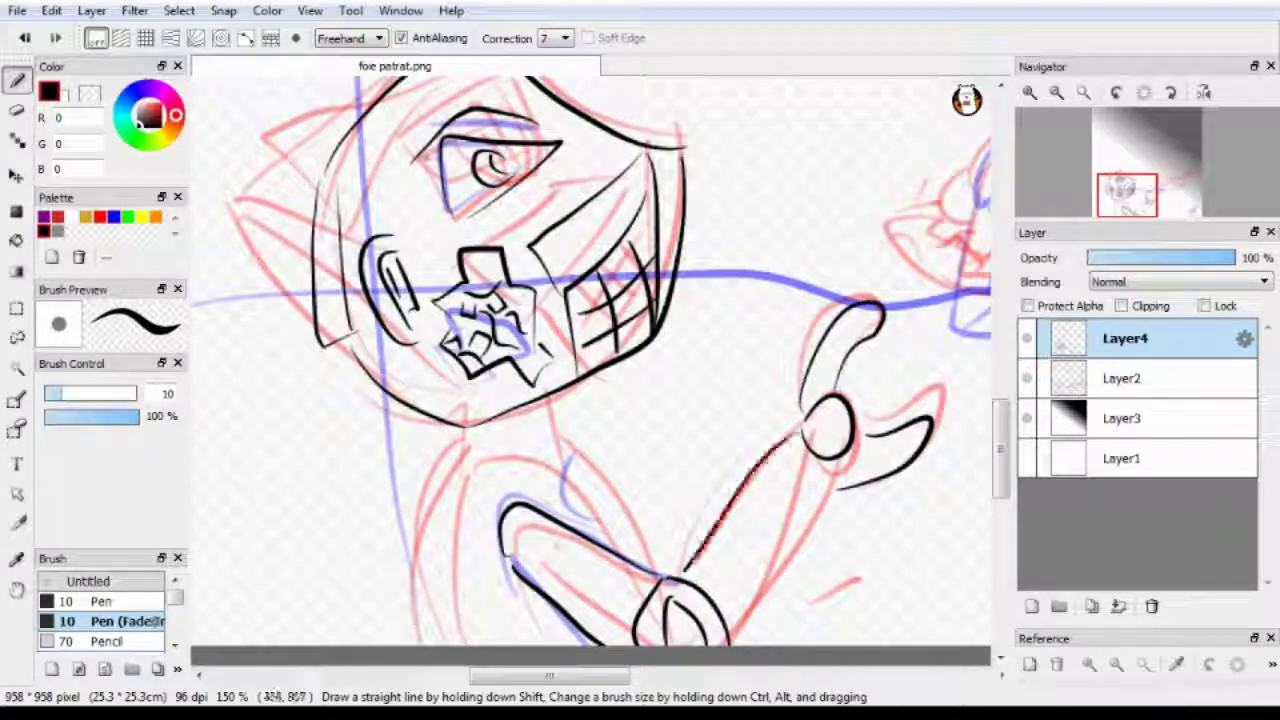
pyautogui.moveTo(816, 456); pyautogui.dragTo(713, 592)
pyautogui.moveTo(827, 478)
pyautogui.mouseDown()
pyautogui.moveTo(722, 614)
pyautogui.moveTo(728, 634)
pyautogui.mouseUp()
pyautogui.hotkey('ctrl', 'z')
pyautogui.hotkey('ctrl', 'z')
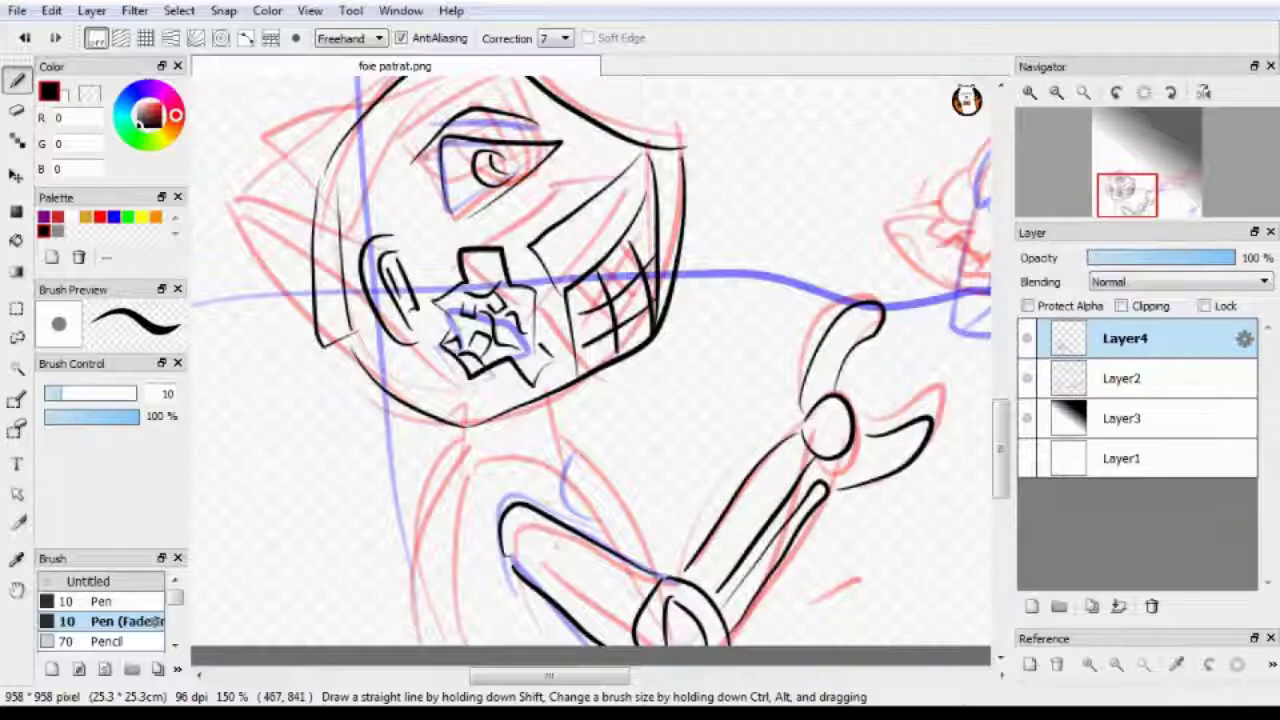
pyautogui.hotkey('ctrl', 'z')
pyautogui.moveTo(816, 466); pyautogui.dragTo(838, 476)
# - Ink the left character's neck, collar and segmented torso, undoing one neck stroke
pyautogui.scroll(-2, 822, 470)
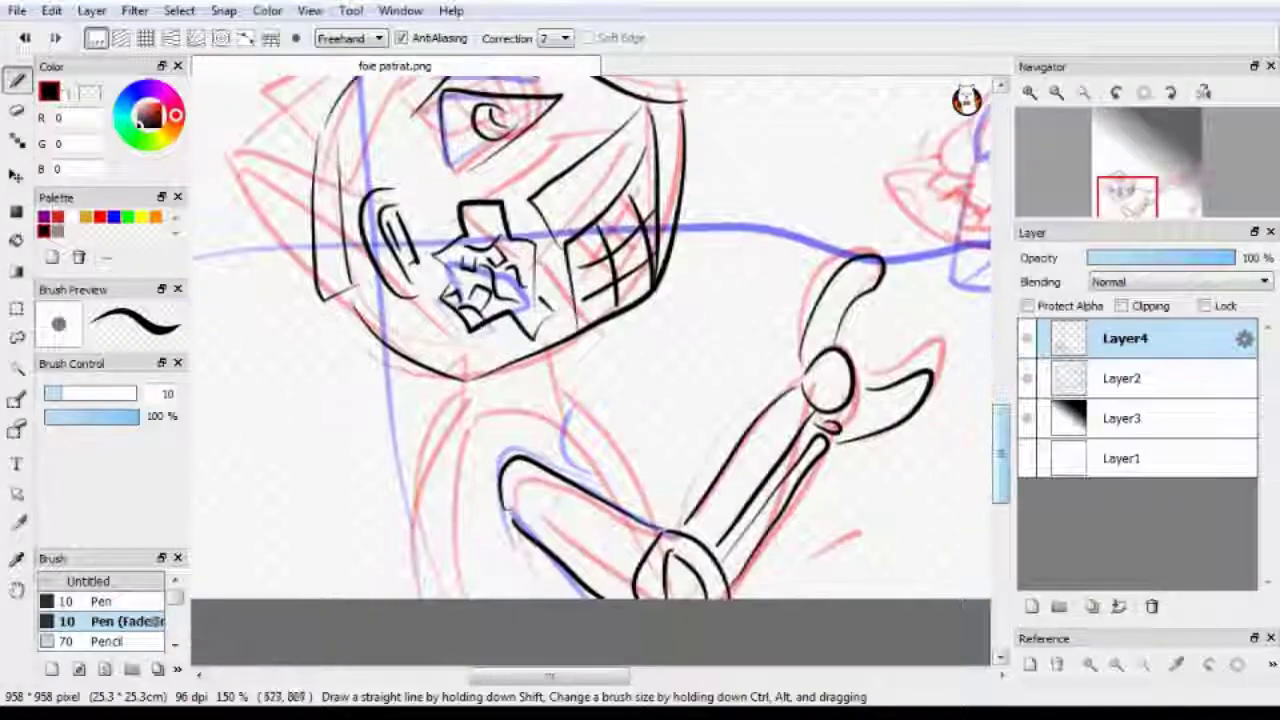
pyautogui.moveTo(522, 356); pyautogui.dragTo(545, 420)
pyautogui.moveTo(478, 380)
pyautogui.mouseDown()
pyautogui.moveTo(470, 422)
pyautogui.moveTo(558, 414)
pyautogui.mouseUp()
pyautogui.hotkey('ctrl', 'z')
pyautogui.moveTo(464, 426); pyautogui.dragTo(558, 412)
pyautogui.moveTo(463, 455)
pyautogui.mouseDown()
pyautogui.moveTo(467, 598)
pyautogui.moveTo(438, 598)
pyautogui.mouseUp()
pyautogui.moveTo(522, 446); pyautogui.dragTo(588, 458)
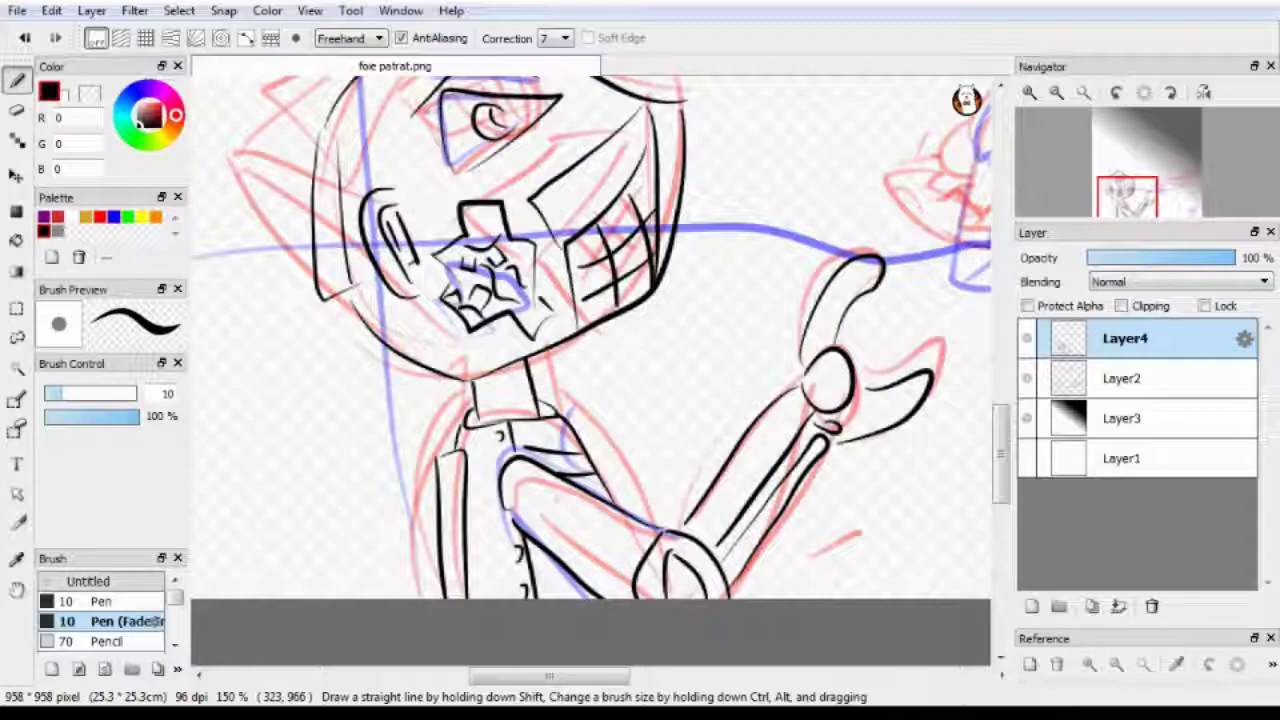
# - Ink the contour curving around the eye from the ear piece to the crown, plus short seam marks beside the eye
pyautogui.scroll(5, 590, 380)
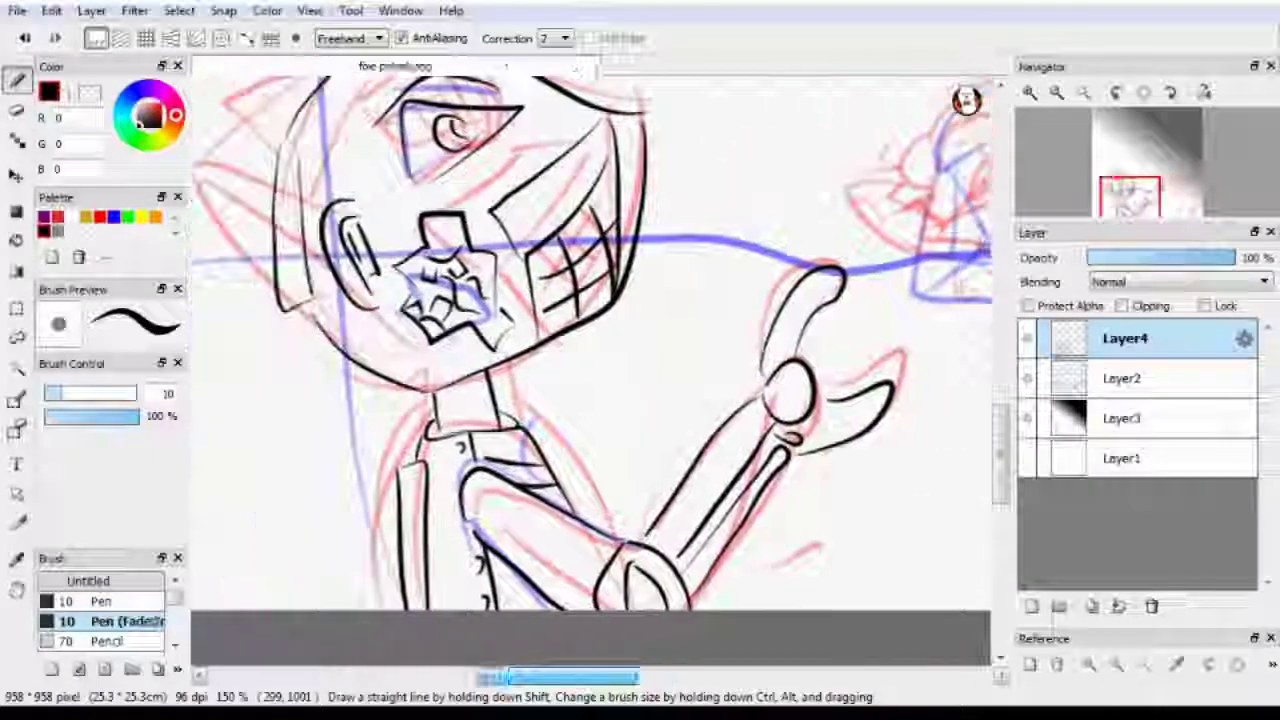
pyautogui.moveTo(318, 336)
pyautogui.mouseDown()
pyautogui.moveTo(378, 252)
pyautogui.moveTo(520, 196)
pyautogui.mouseUp()
pyautogui.moveTo(512, 312); pyautogui.dragTo(482, 364)
pyautogui.moveTo(536, 254); pyautogui.dragTo(564, 242)
# - Ink the rounded form at the canvas's right edge, its short inner mark, and the narrow joint and coiled shape below it
pyautogui.hscroll(10, 590, 380)
pyautogui.moveTo(828, 285)
pyautogui.mouseDown()
pyautogui.moveTo(886, 480)
pyautogui.moveTo(896, 435)
pyautogui.mouseUp()
pyautogui.hotkey('ctrl', 'z')
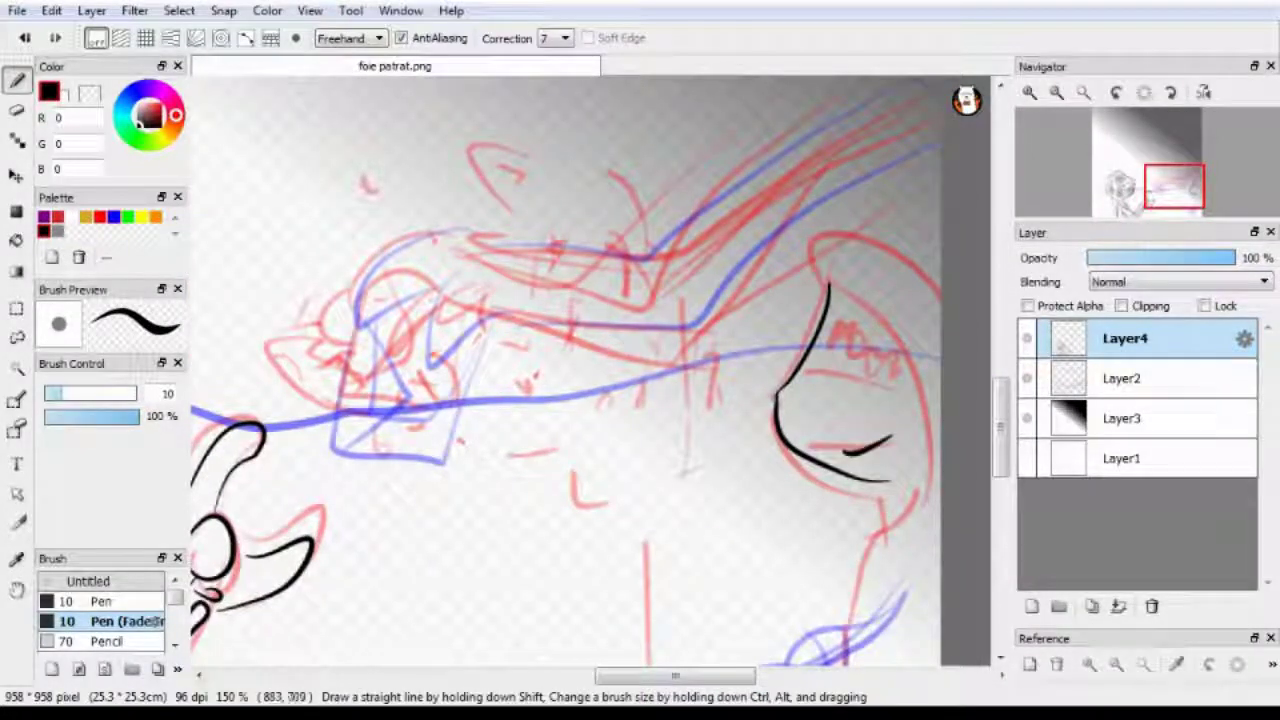
pyautogui.scroll(-3, 880, 440)
pyautogui.moveTo(790, 562)
pyautogui.mouseDown()
pyautogui.moveTo(848, 485)
pyautogui.moveTo(770, 560)
pyautogui.moveTo(928, 562)
pyautogui.mouseUp()
pyautogui.moveTo(885, 443)
pyautogui.mouseDown()
pyautogui.moveTo(850, 518)
pyautogui.moveTo(884, 370)
pyautogui.moveTo(930, 300)
pyautogui.moveTo(872, 150)
pyautogui.moveTo(945, 184)
pyautogui.mouseUp()
pyautogui.hotkey('ctrl', 'z')
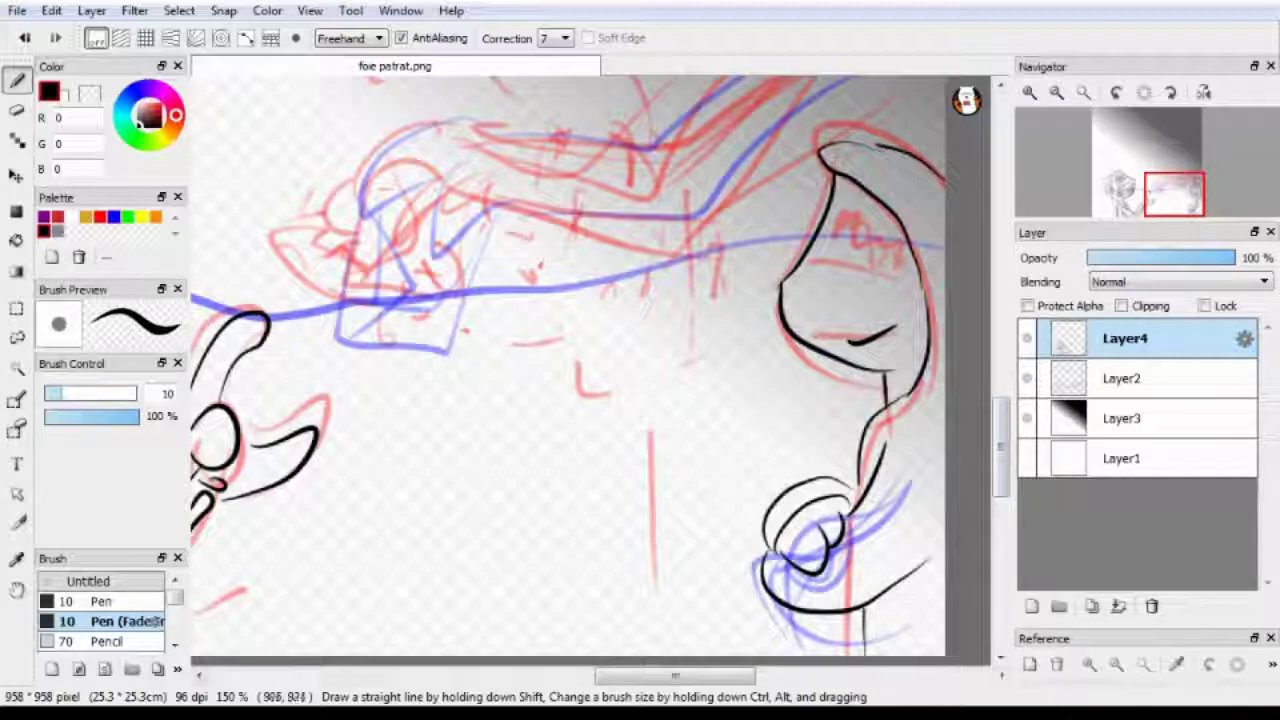
# - Add the small details beside the coiled shape and the zigzag notches across the top of the rounded form
pyautogui.scroll(-1, 900, 400)
pyautogui.moveTo(918, 408); pyautogui.dragTo(905, 487)
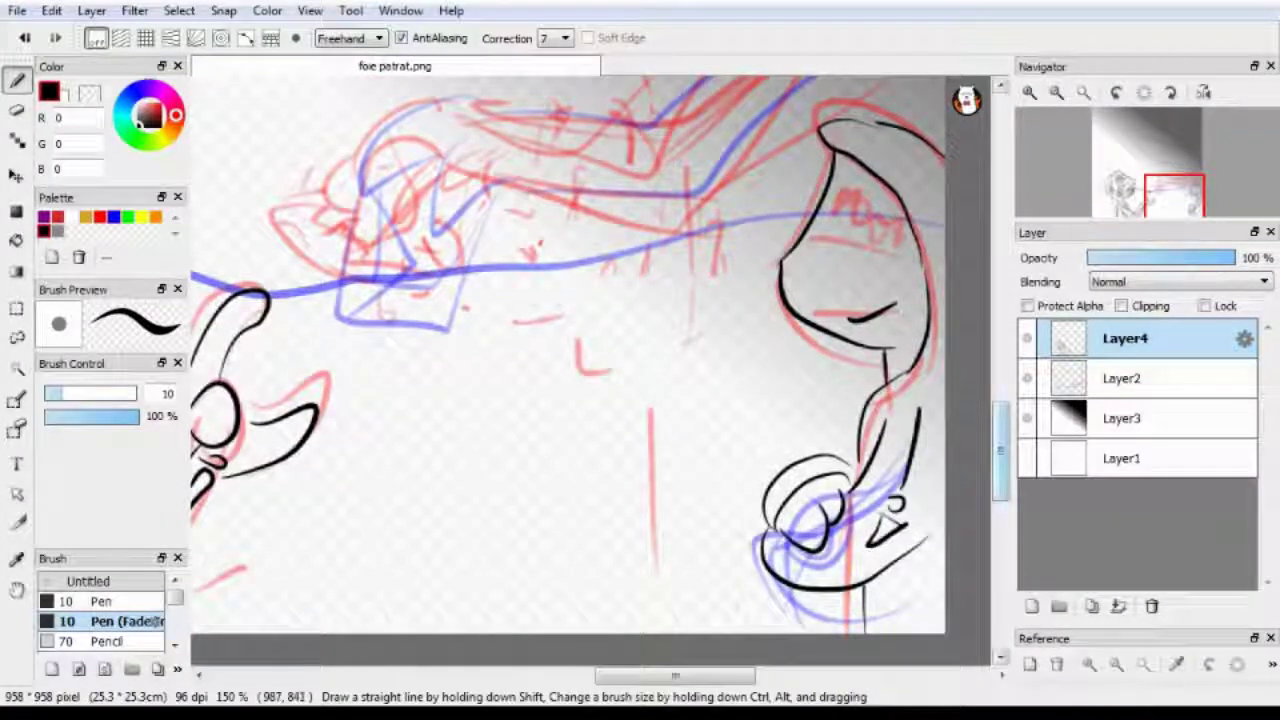
pyautogui.scroll(5, 900, 505)
pyautogui.moveTo(845, 282); pyautogui.dragTo(942, 334)
# - Ink the angular piece and curved cap at the end of the extended arm, undoing one stroke and setting up the eraser for cleanup
pyautogui.scroll(3, 570, 370)
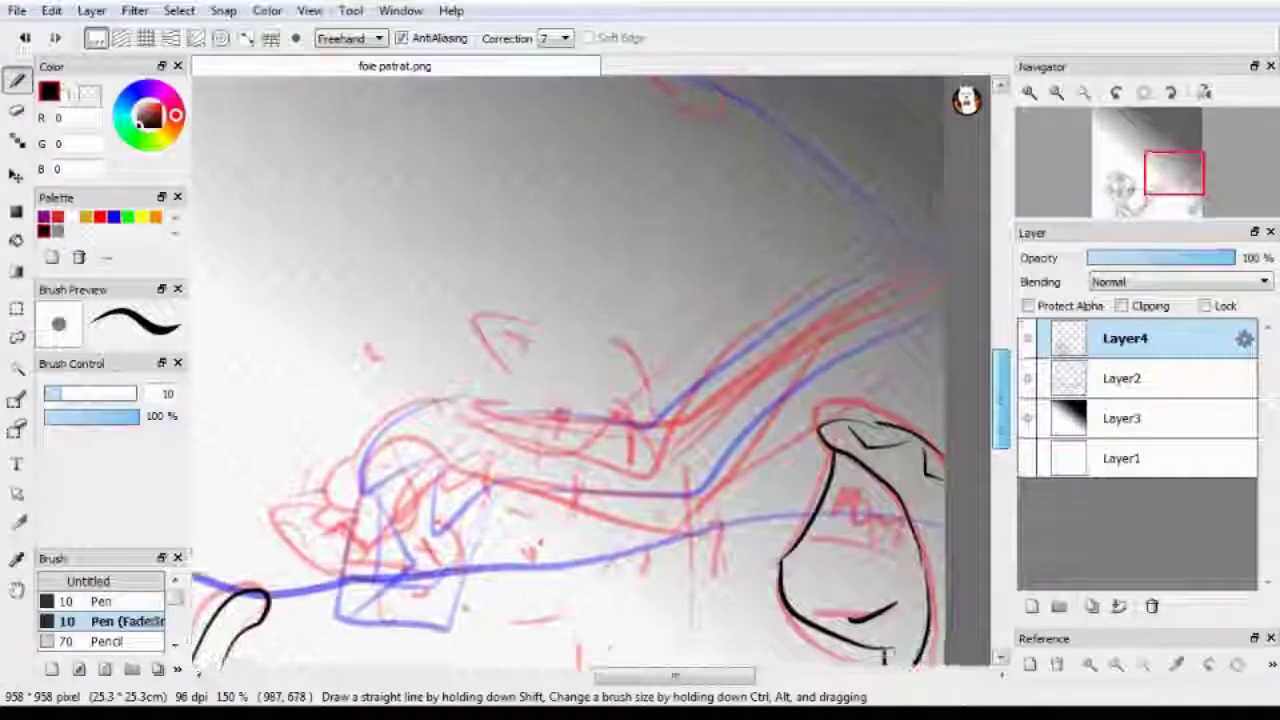
pyautogui.moveTo(364, 418); pyautogui.dragTo(490, 420)
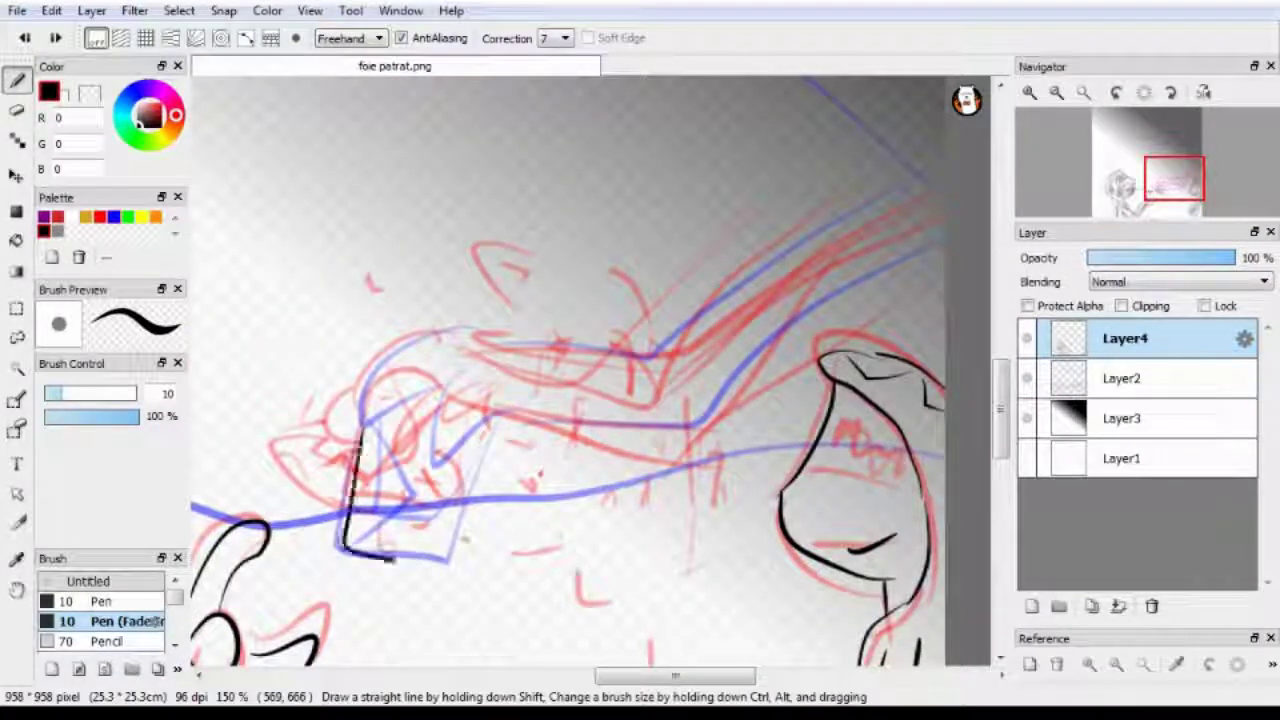
pyautogui.moveTo(383, 378); pyautogui.dragTo(345, 548)
pyautogui.moveTo(449, 380); pyautogui.dragTo(509, 413)
pyautogui.moveTo(358, 410); pyautogui.dragTo(488, 328)
pyautogui.hotkey('ctrl', 'z')
pyautogui.press('e')
pyautogui.press(']')
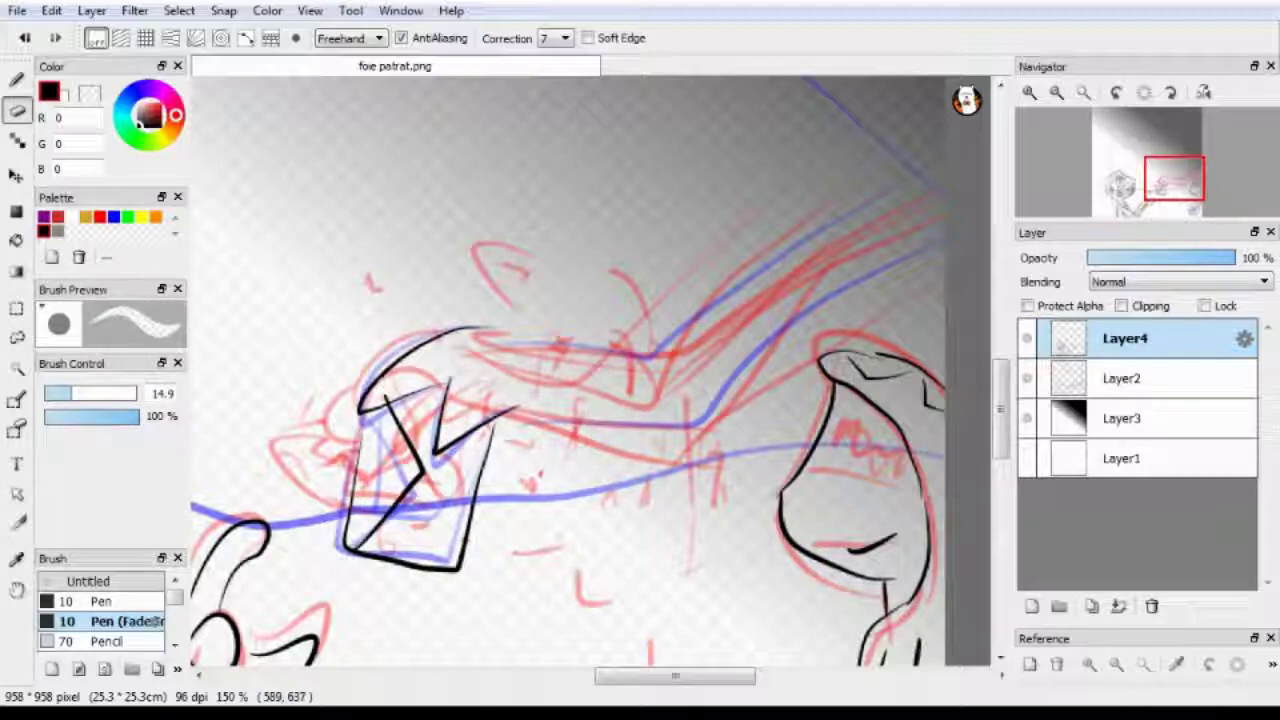
pyautogui.press('b')
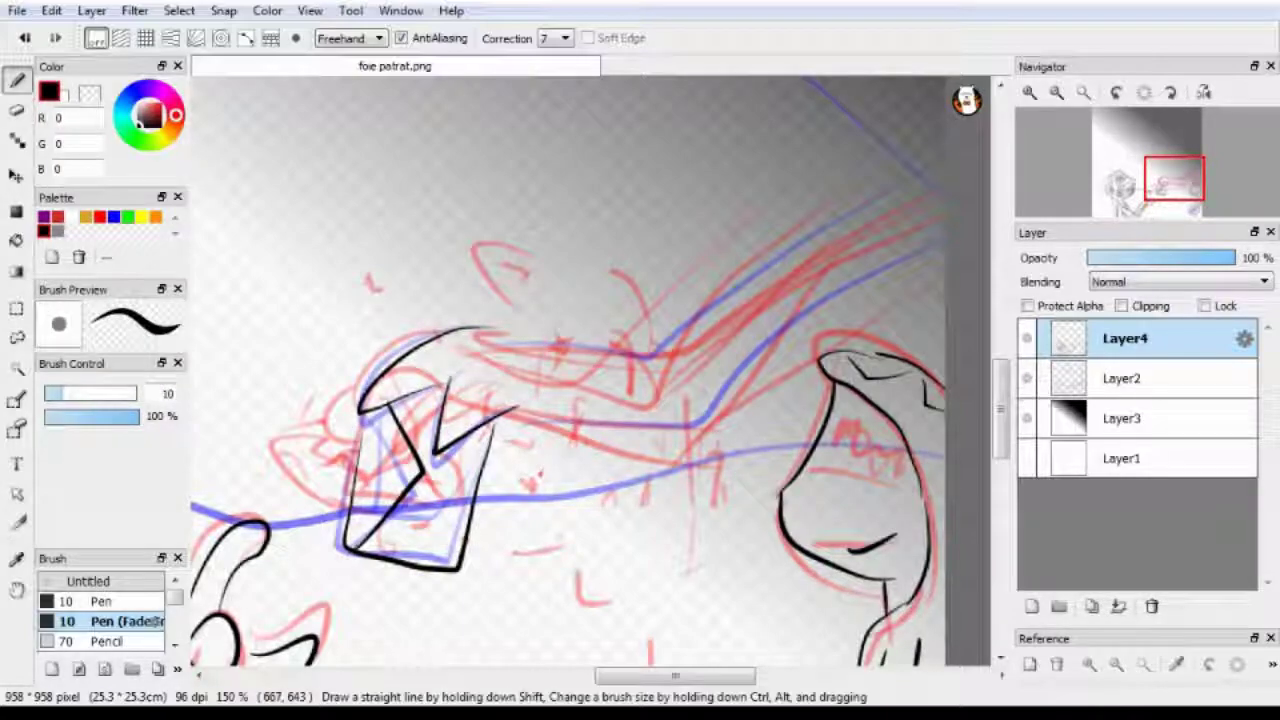
# - Ink the rounded cuff and the long edges of the extended arm, following its bend up to the canvas's right edge
pyautogui.moveTo(462, 330)
pyautogui.mouseDown()
pyautogui.moveTo(488, 402)
pyautogui.moveTo(512, 402)
pyautogui.mouseUp()
pyautogui.moveTo(524, 334); pyautogui.dragTo(672, 352)
pyautogui.moveTo(510, 409)
pyautogui.mouseDown()
pyautogui.moveTo(712, 402)
pyautogui.moveTo(902, 252)
pyautogui.mouseUp()
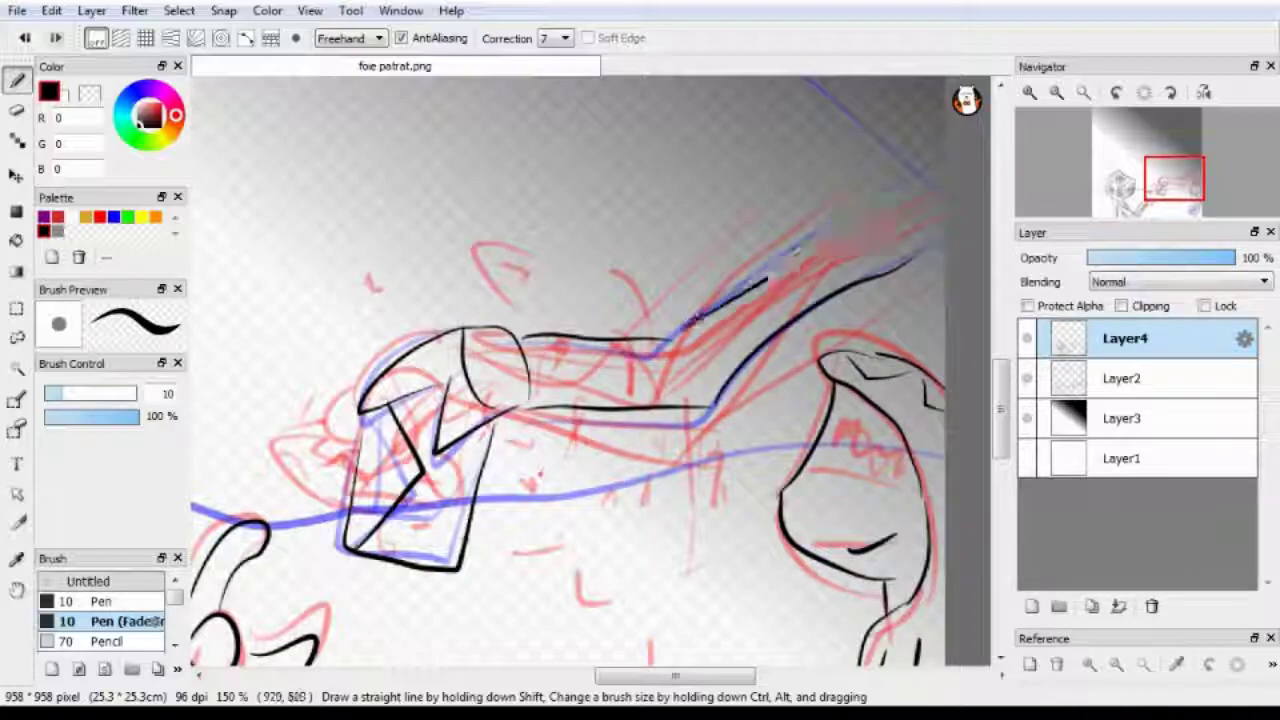
# - Ink the tall, notched hand shape and its connecting arm near the canvas's upper right edge
pyautogui.scroll(5, 570, 370)
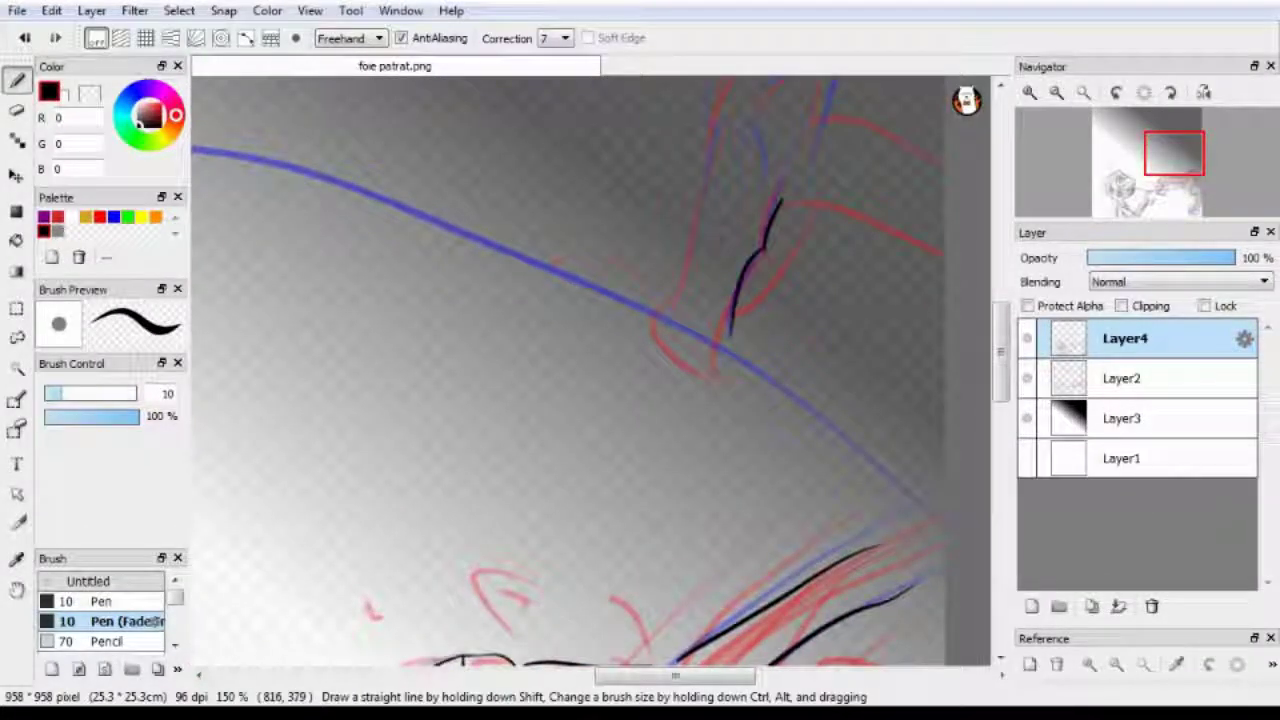
pyautogui.scroll(3, 567, 374)
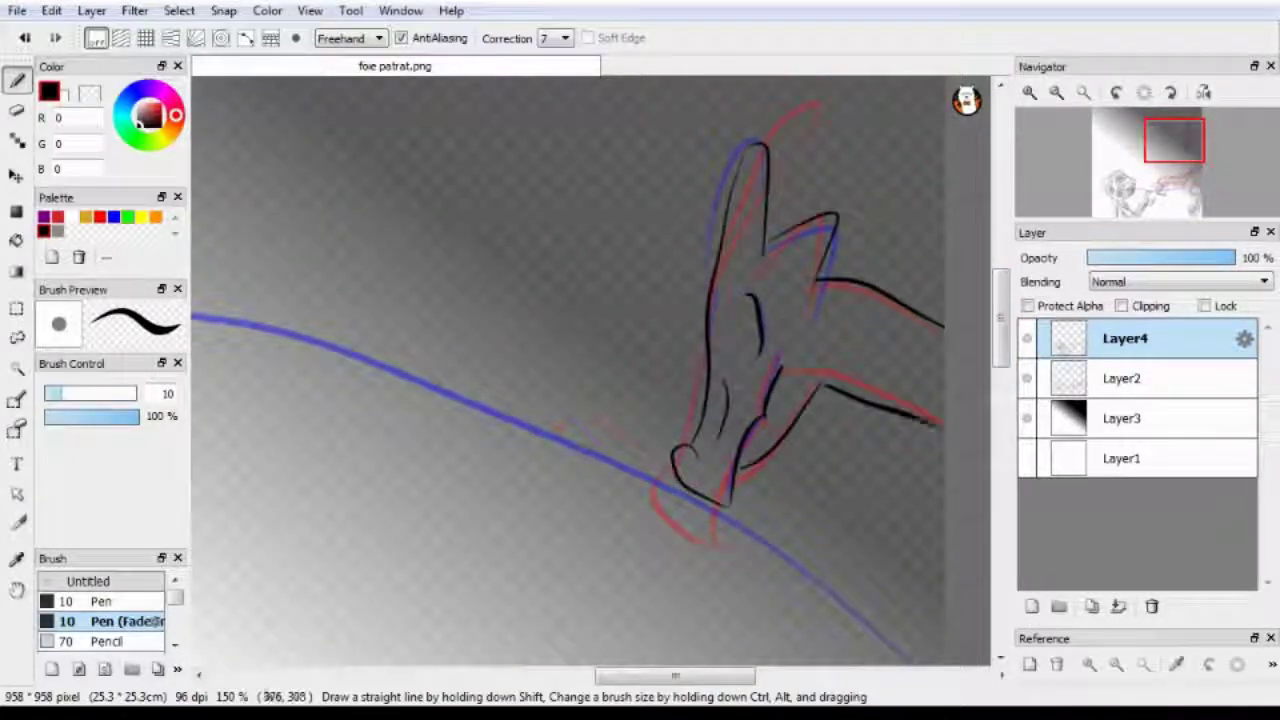
pyautogui.moveTo(600, 380); pyautogui.dragTo(685, 415)
pyautogui.click(1121, 418)
pyautogui.moveTo(1234, 258); pyautogui.dragTo(1188, 258)
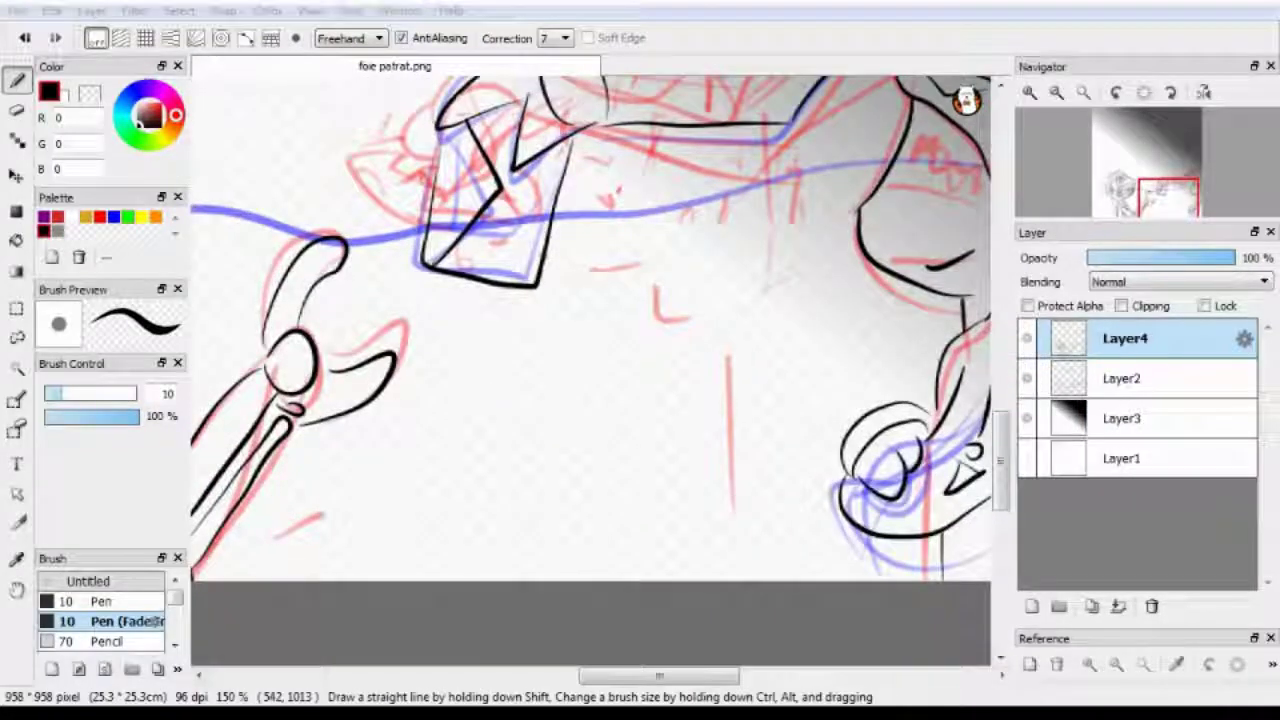
# - Ink the left character's upper pointed ear from the crown to the tip and back to the head
pyautogui.scroll(10, 590, 370)
pyautogui.hscroll(-4, 590, 370)
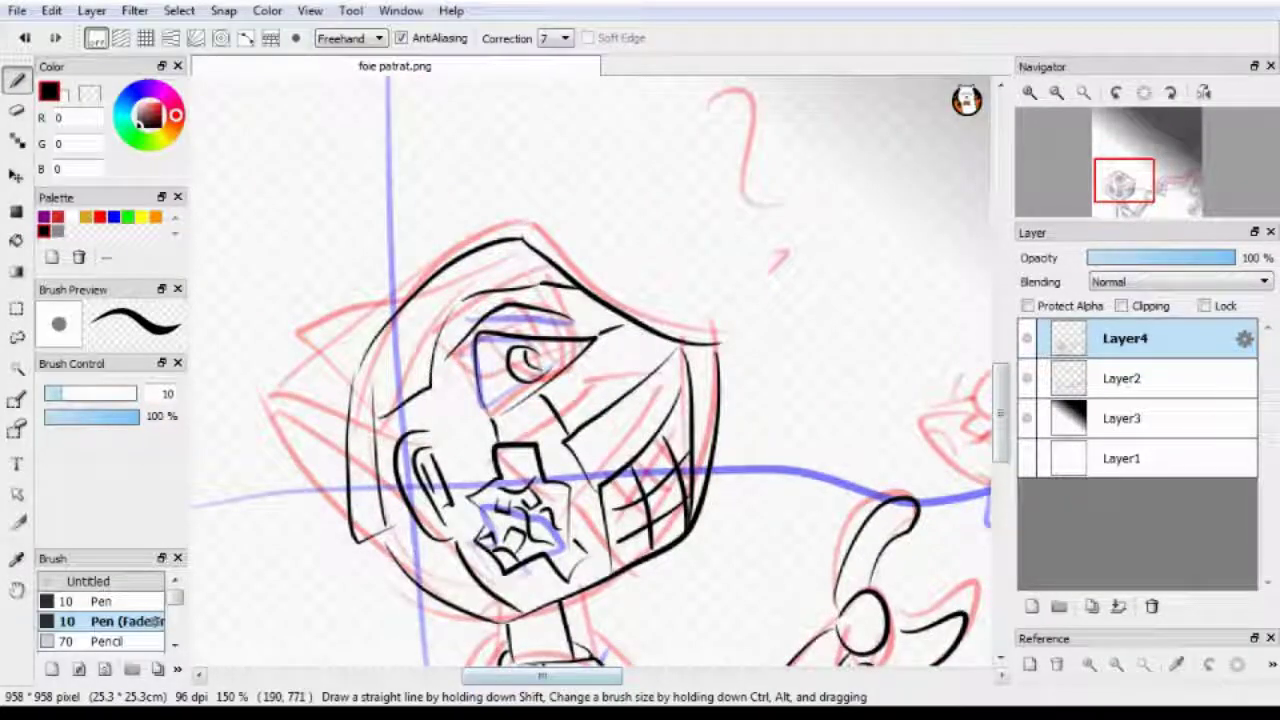
pyautogui.scroll(-3, 590, 370)
pyautogui.moveTo(455, 226); pyautogui.dragTo(277, 294)
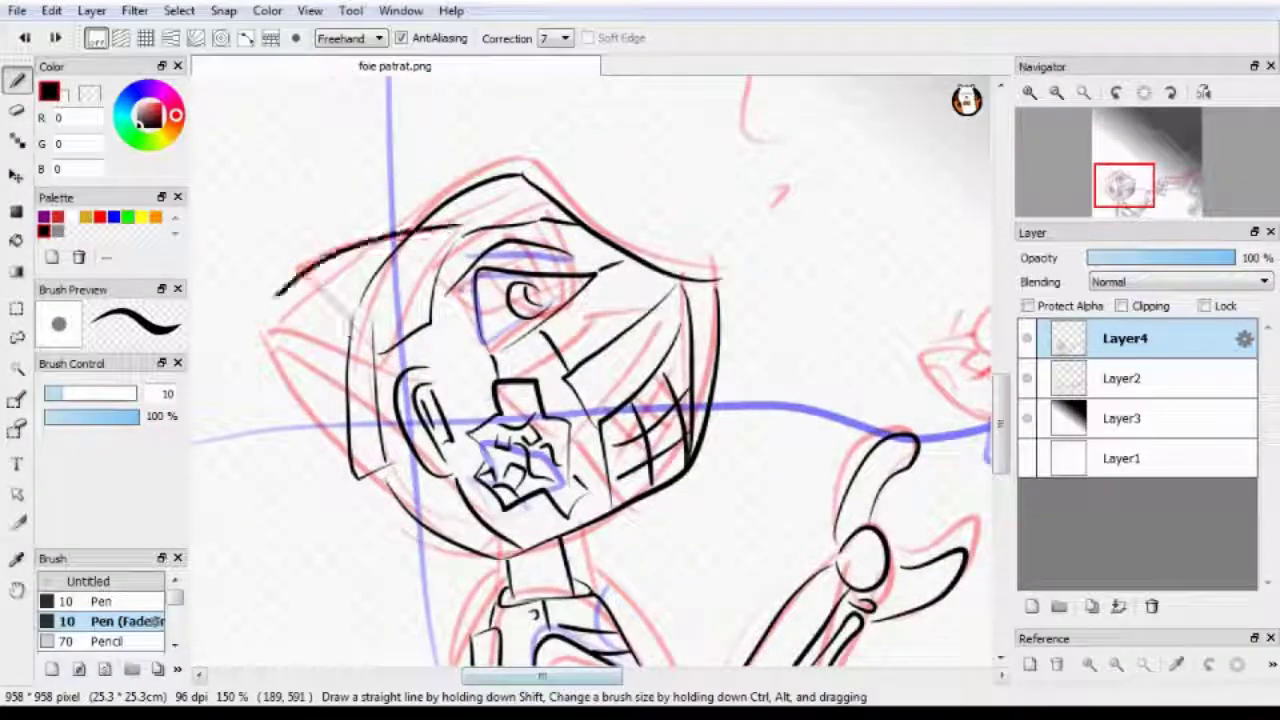
pyautogui.click(1029, 92)
pyautogui.click(16, 110)
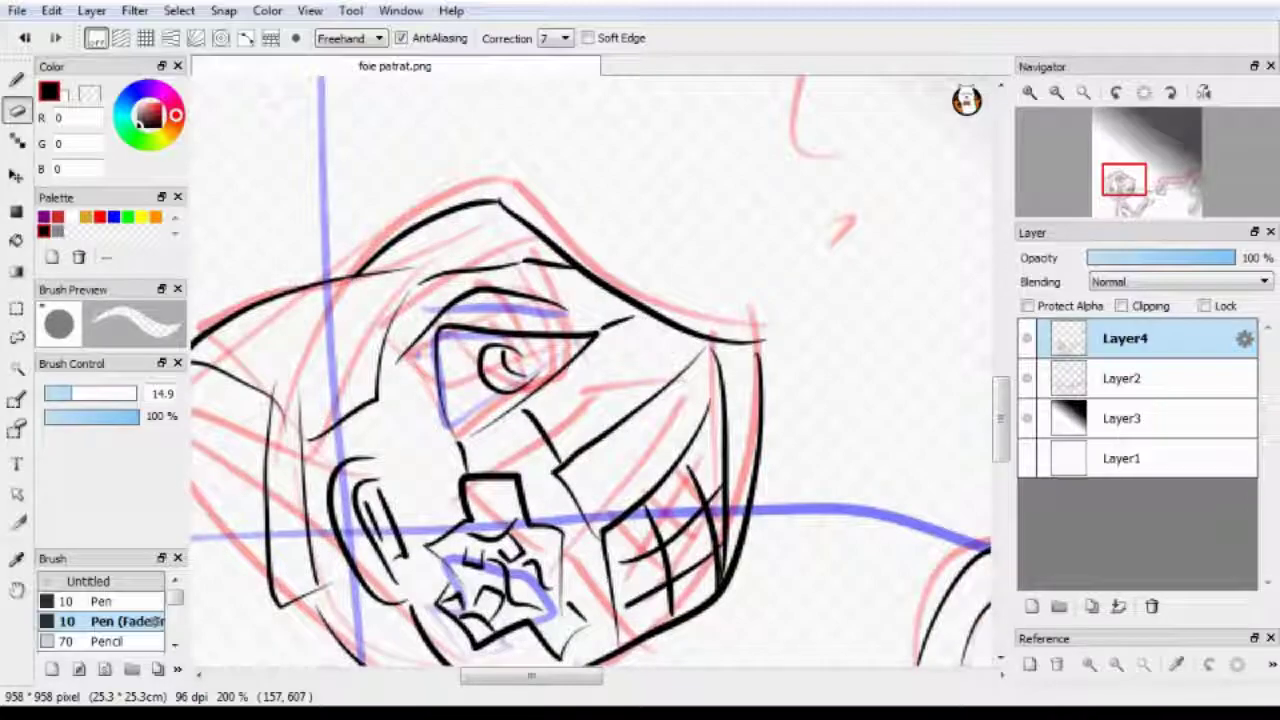
pyautogui.press('b')
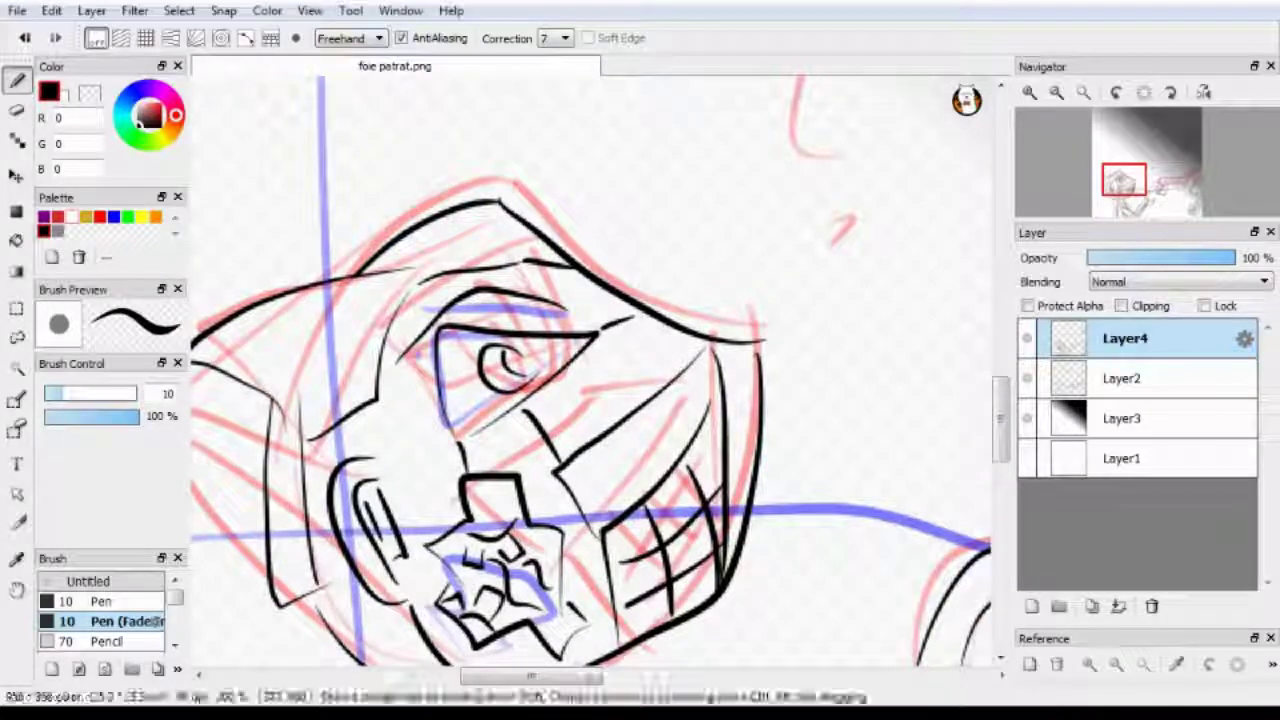
pyautogui.scroll(4, 590, 370)
pyautogui.hscroll(-3, 590, 370)
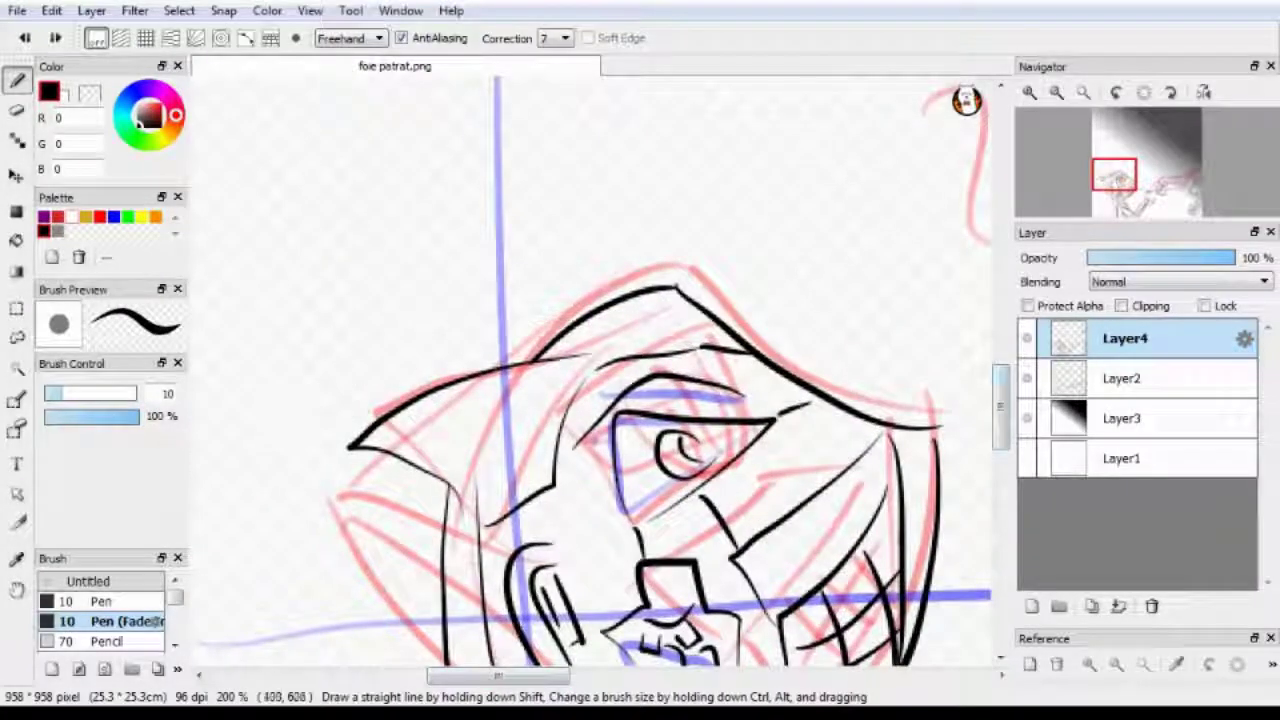
# - Ink a small cross outline on the left character's upper arm with the canvas rotated, erasing and redrawing its uneven parts
pyautogui.scroll(-6, 590, 370)
pyautogui.moveTo(750, 455); pyautogui.dragTo(700, 380)
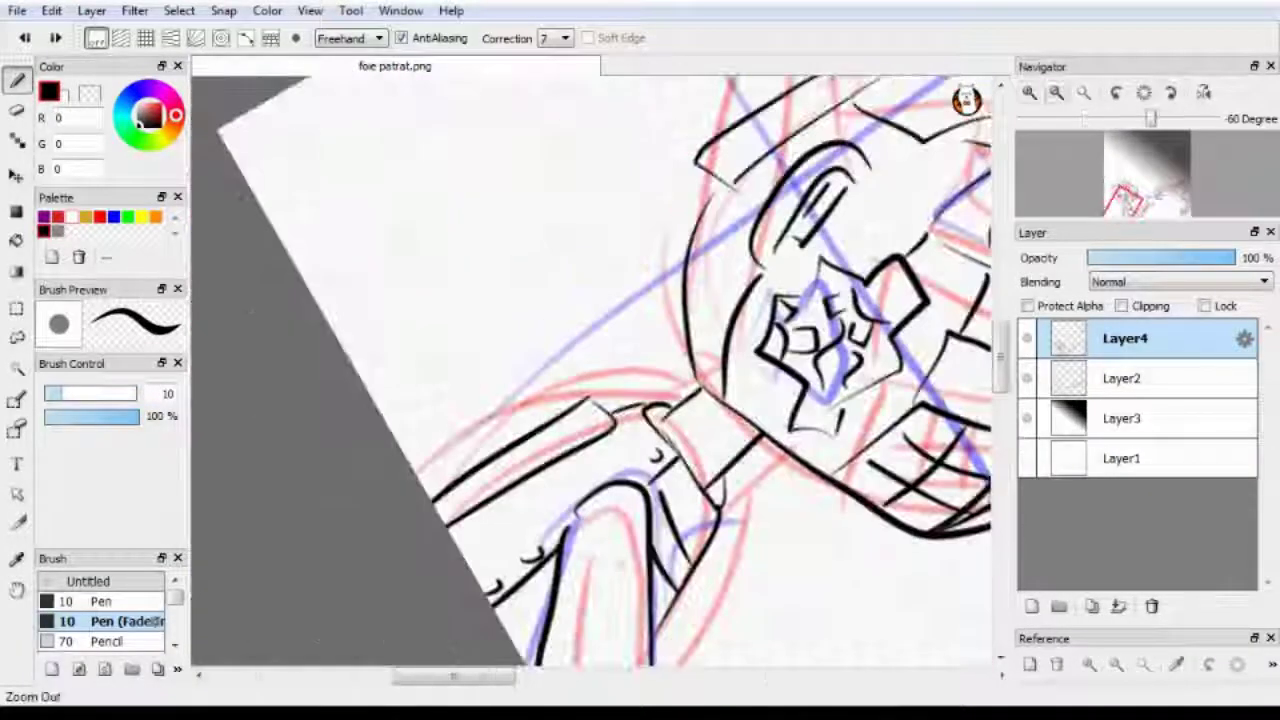
pyautogui.scroll(2, 700, 380)
pyautogui.moveTo(503, 425); pyautogui.dragTo(632, 476)
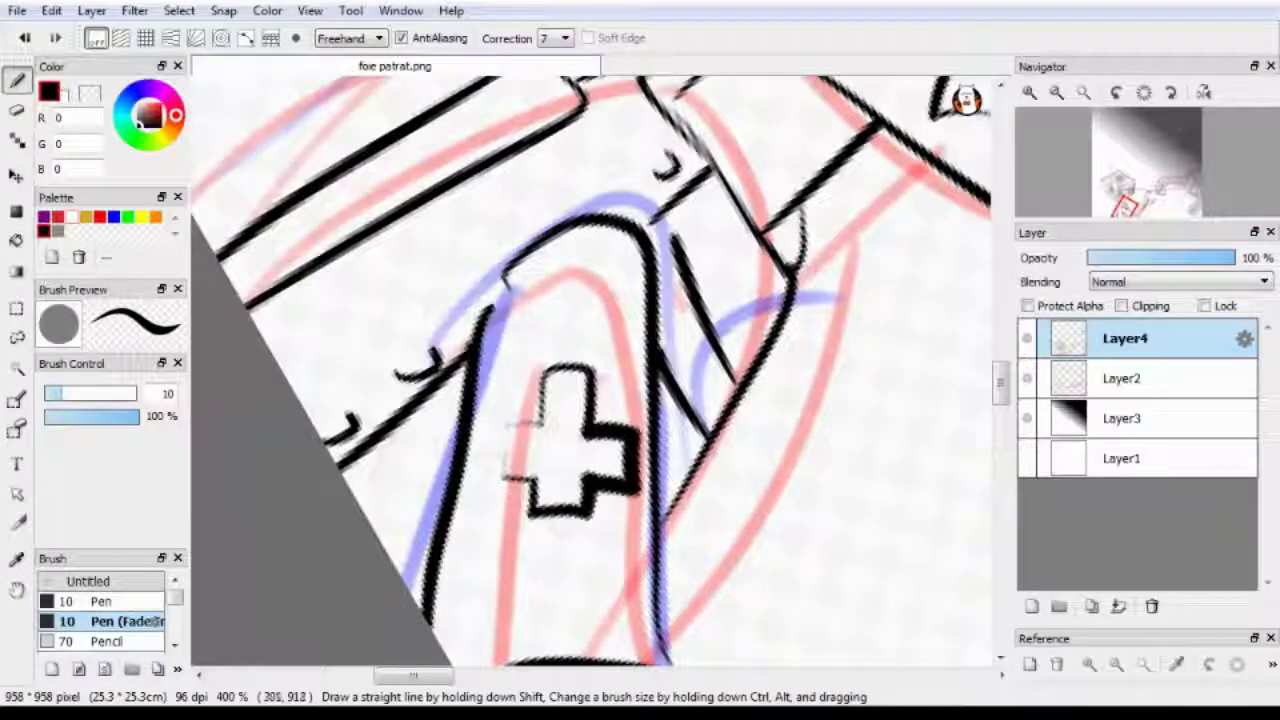
pyautogui.press('e')
pyautogui.moveTo(625, 400); pyautogui.dragTo(545, 510)
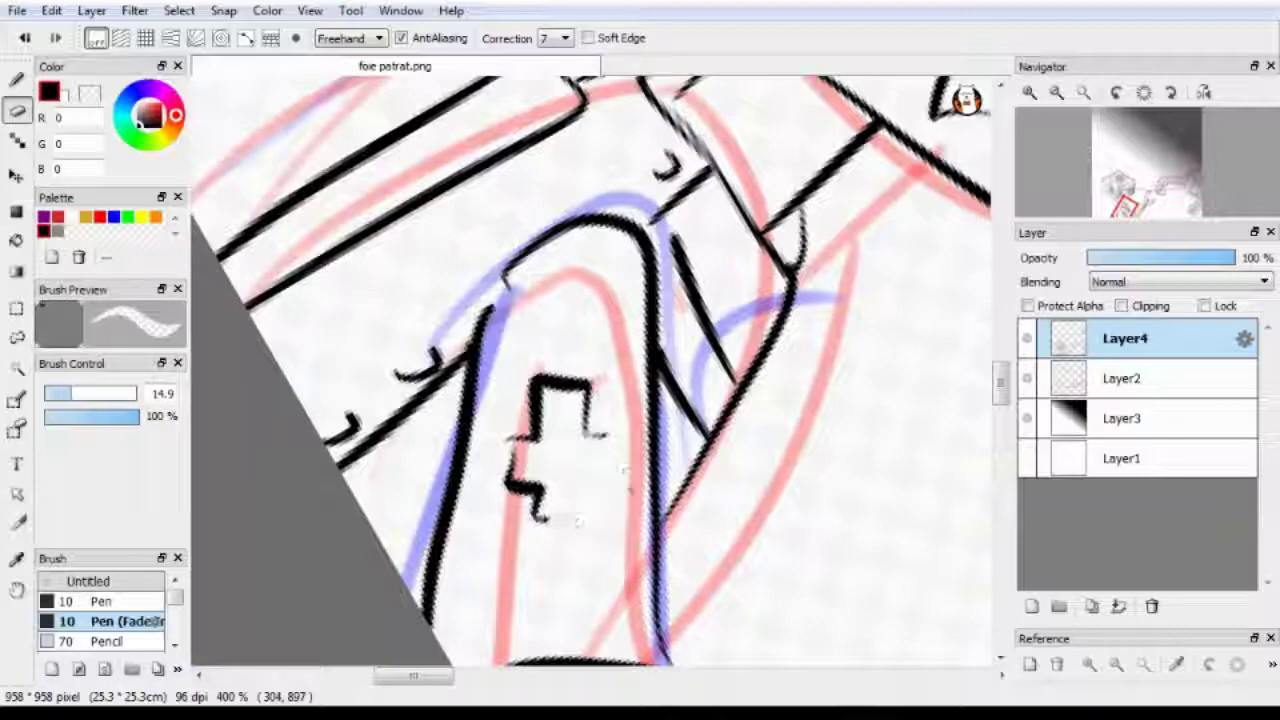
pyautogui.press('b')
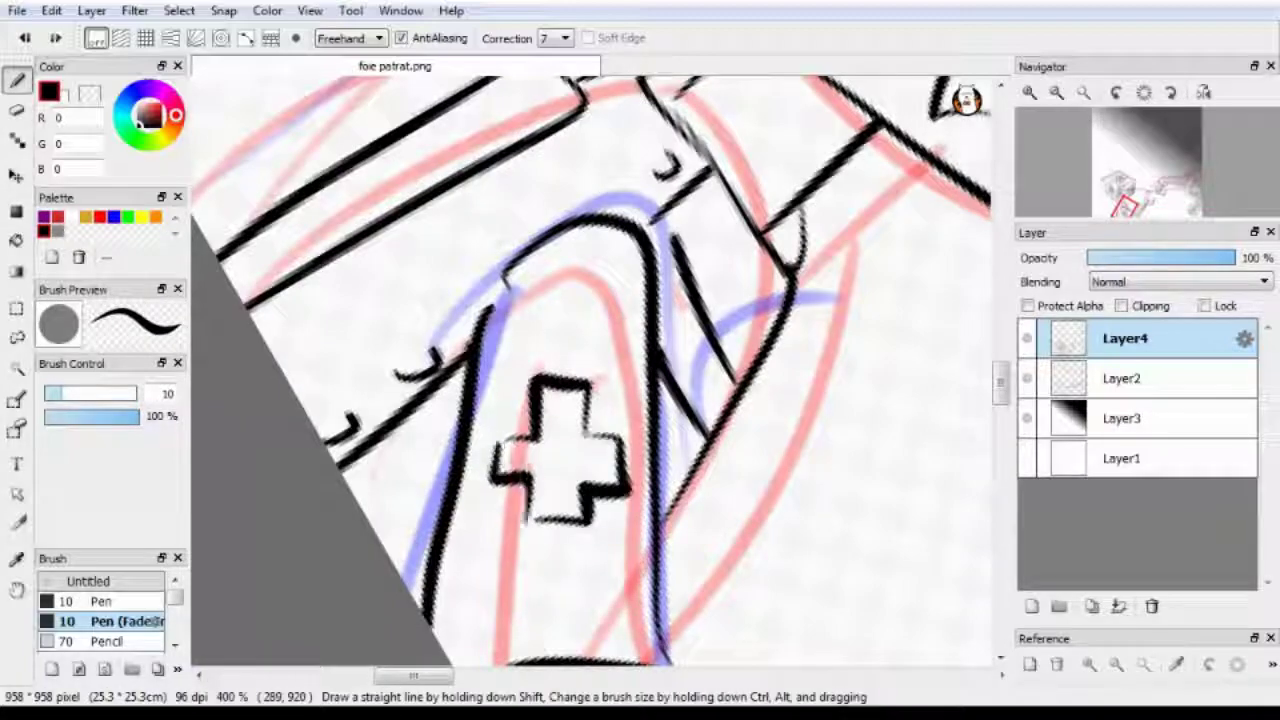
# - Erase one corner of the cross and redraw it as a jagged, broken edge
pyautogui.press('e')
pyautogui.moveTo(548, 518); pyautogui.dragTo(588, 522)
pyautogui.press('b')
pyautogui.moveTo(604, 440); pyautogui.dragTo(540, 505)
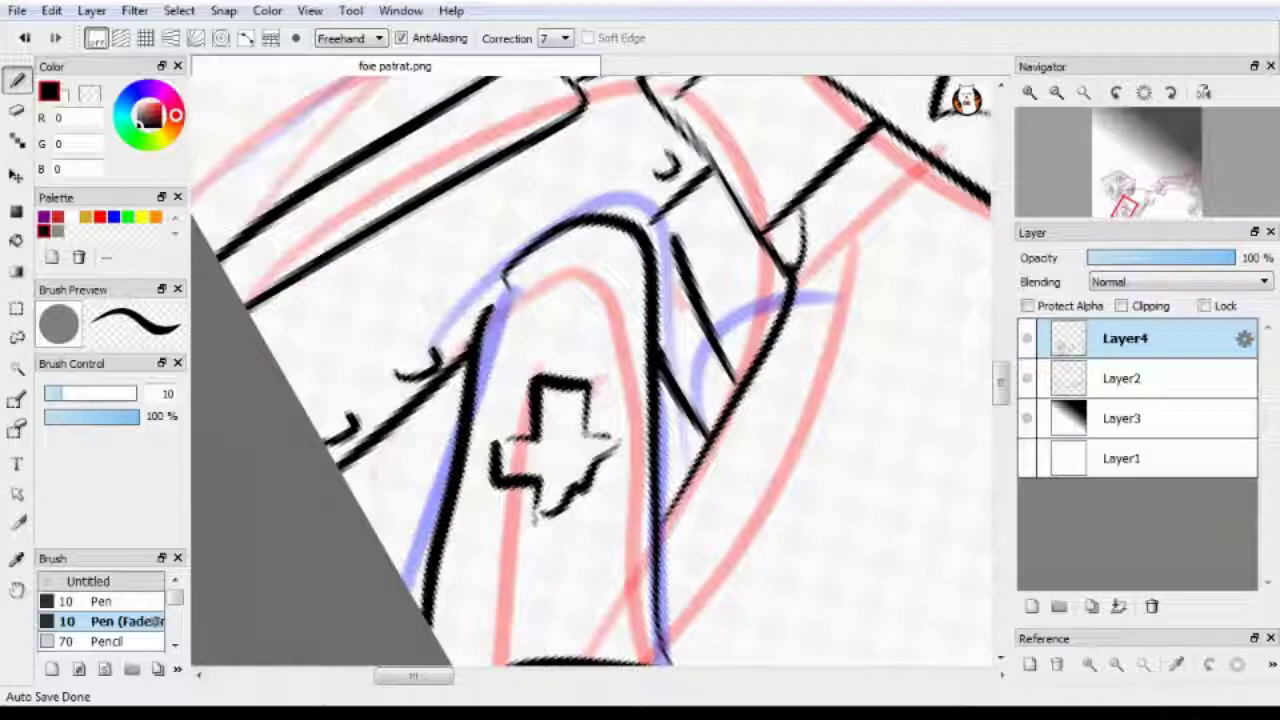
# - Reset the canvas rotation and hide Layer2 and Layer3, leaving only the black line art on Layer4 visible
pyautogui.scroll(-4, 595, 360)
pyautogui.hotkey('ctrl', 'r')
pyautogui.scroll(4, 595, 360)
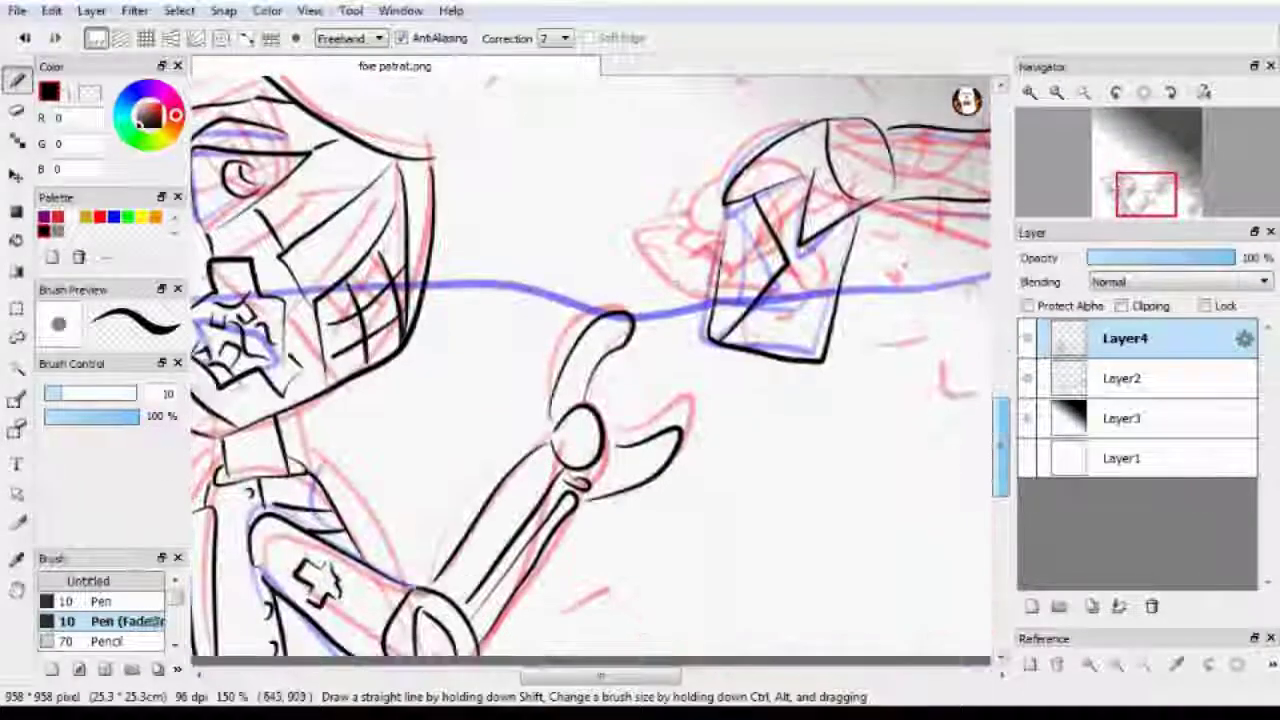
pyautogui.moveTo(593, 677); pyautogui.dragTo(681, 677)
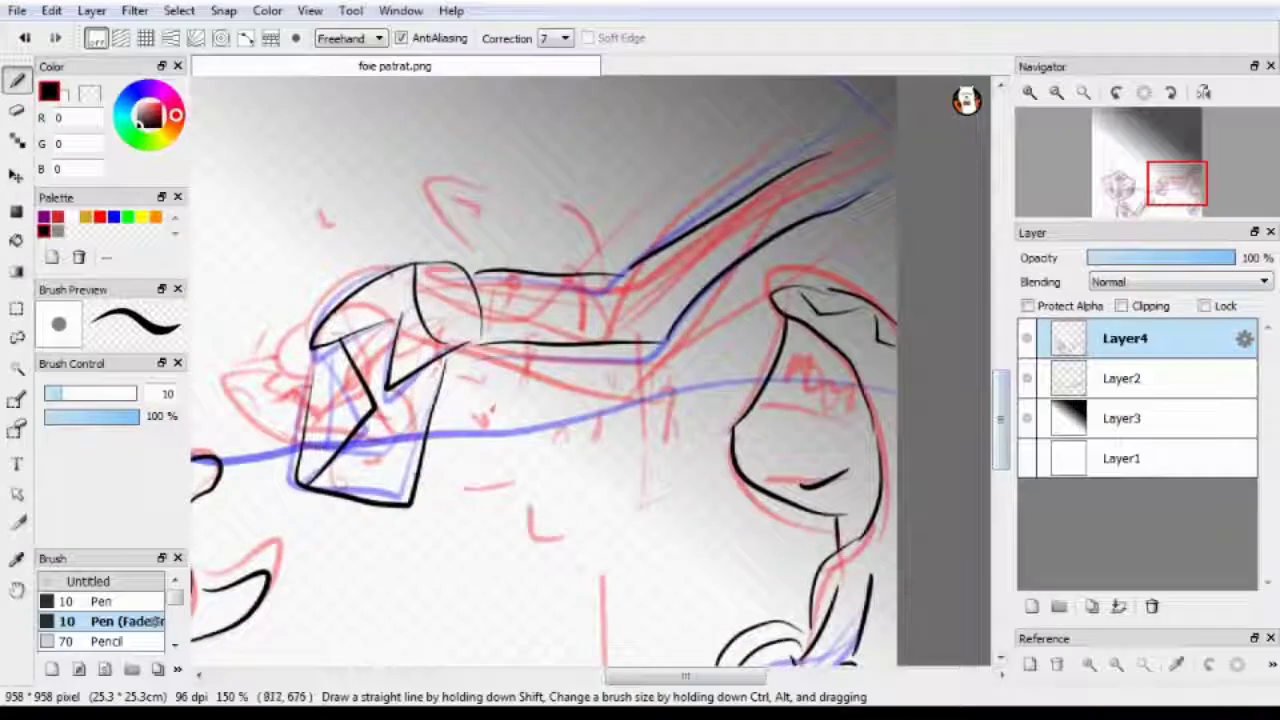
pyautogui.scroll(3, 545, 370)
pyautogui.click(1027, 378)
pyautogui.click(1027, 418)
pyautogui.click(1027, 458)
pyautogui.click(16, 367)
pyautogui.click(560, 450)
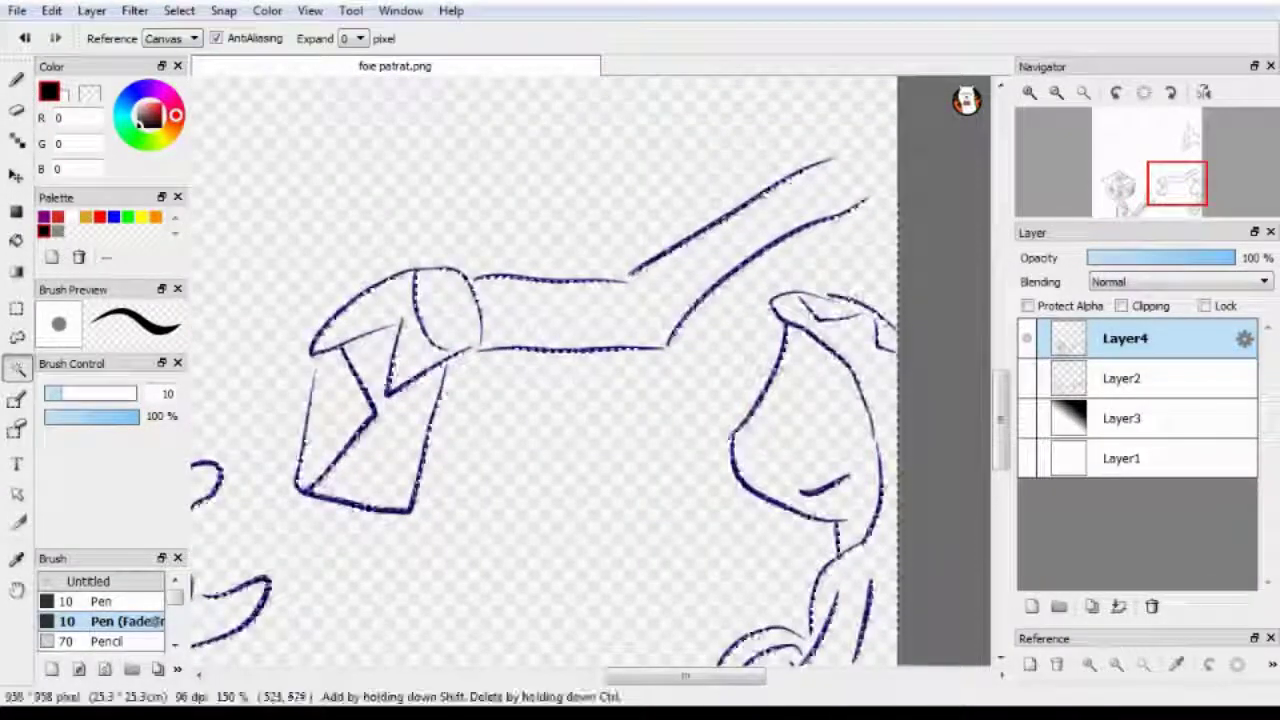
pyautogui.press('v')
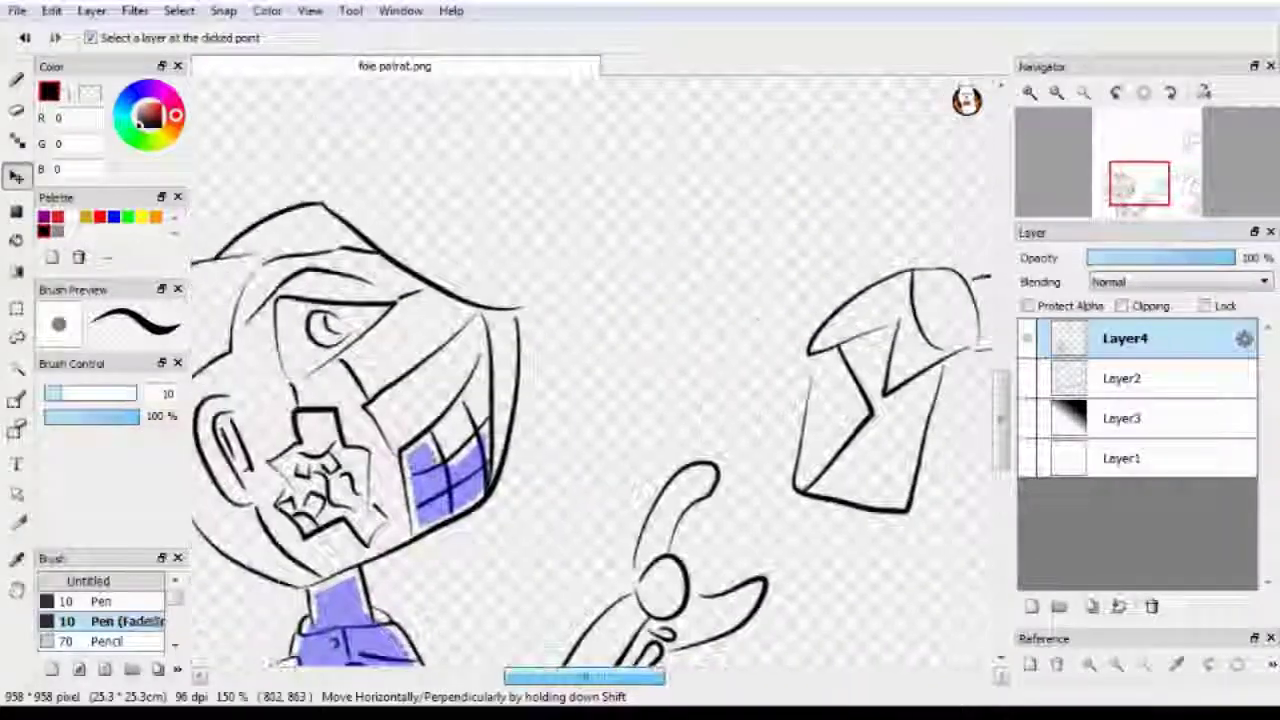
pyautogui.press('b')
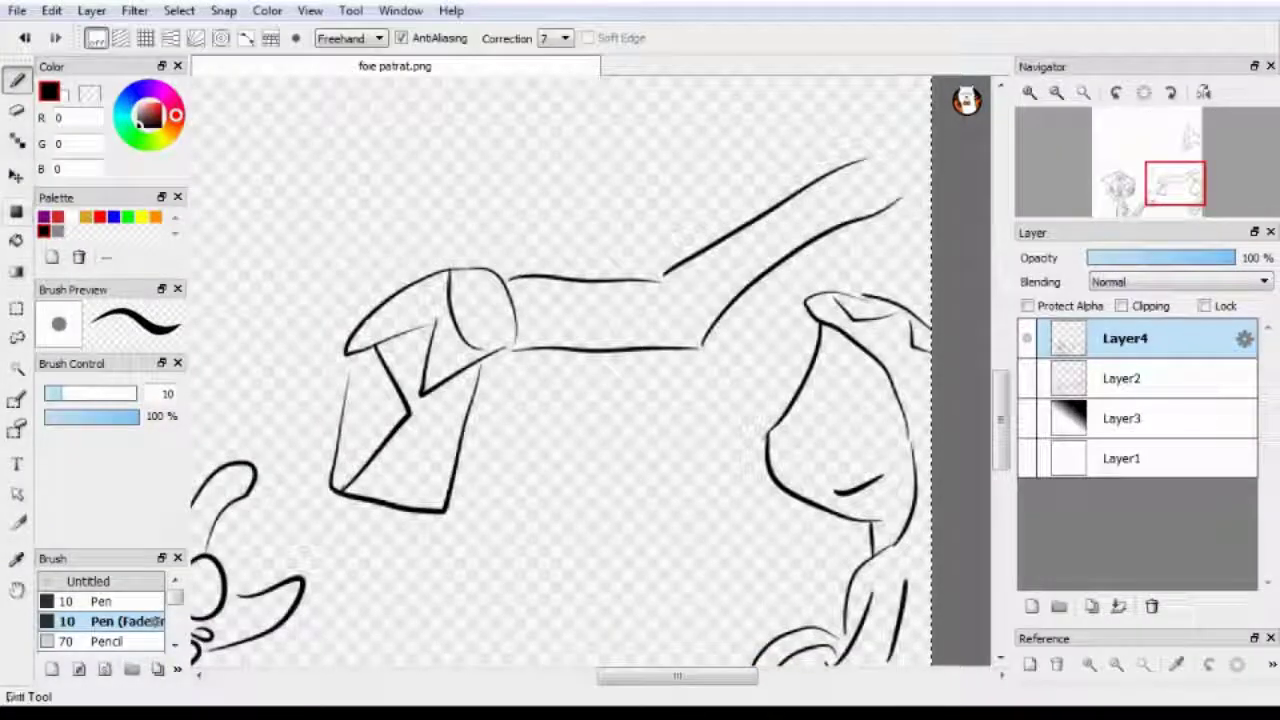
pyautogui.press('w')
pyautogui.press('m')
pyautogui.moveTo(591, 257); pyautogui.dragTo(686, 357)
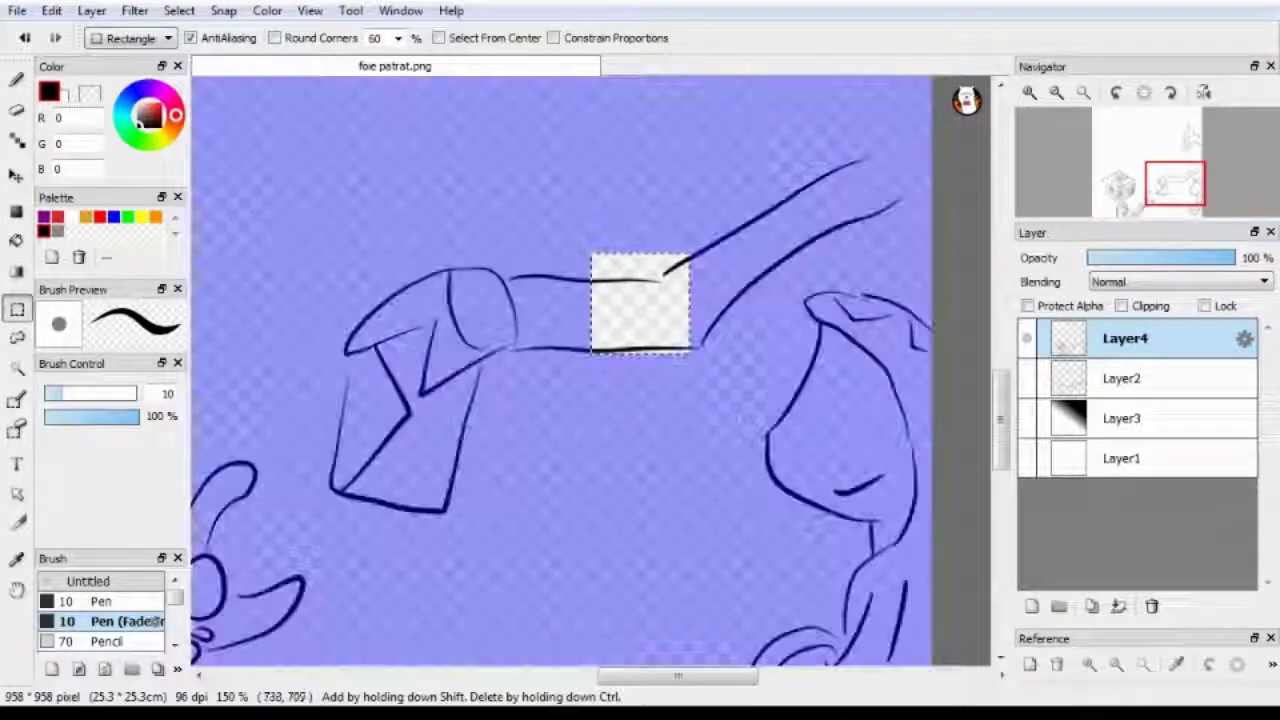
# - Select the empty background around the line art with the Magic Wand, using Canvas as the reference
pyautogui.press('w')
pyautogui.click(640, 300)
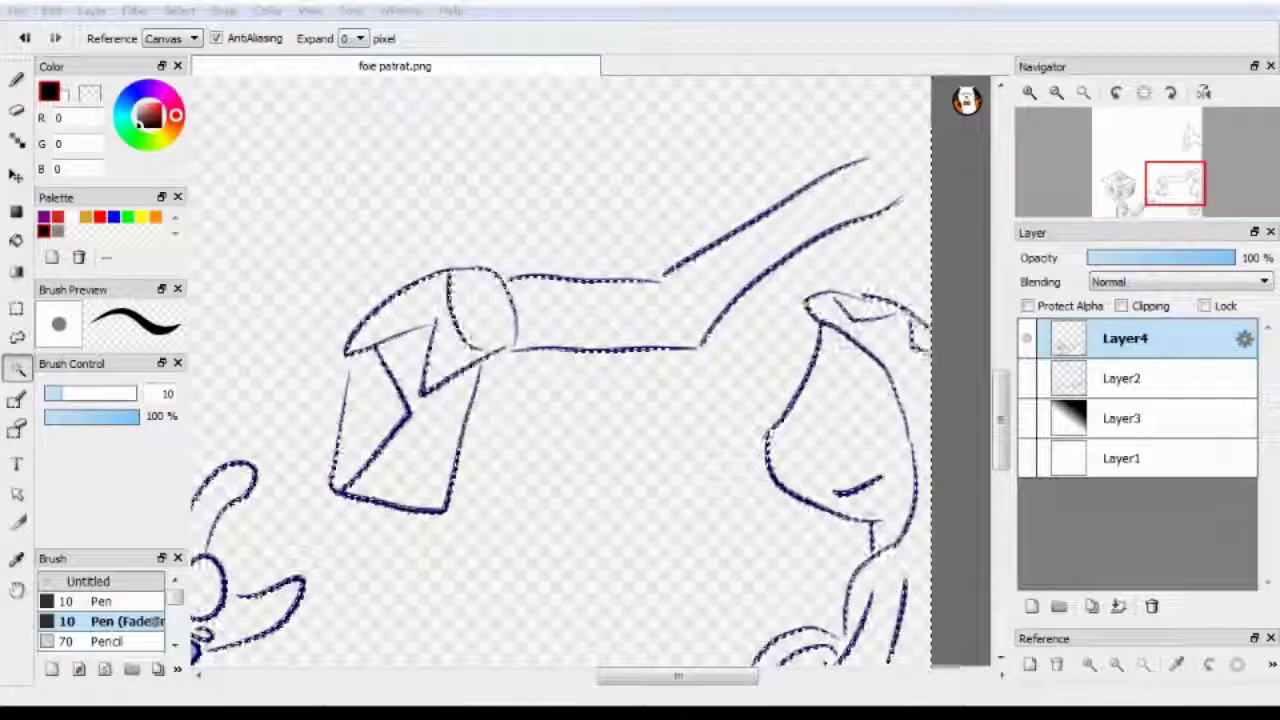
pyautogui.hscroll(-5, 590, 370)
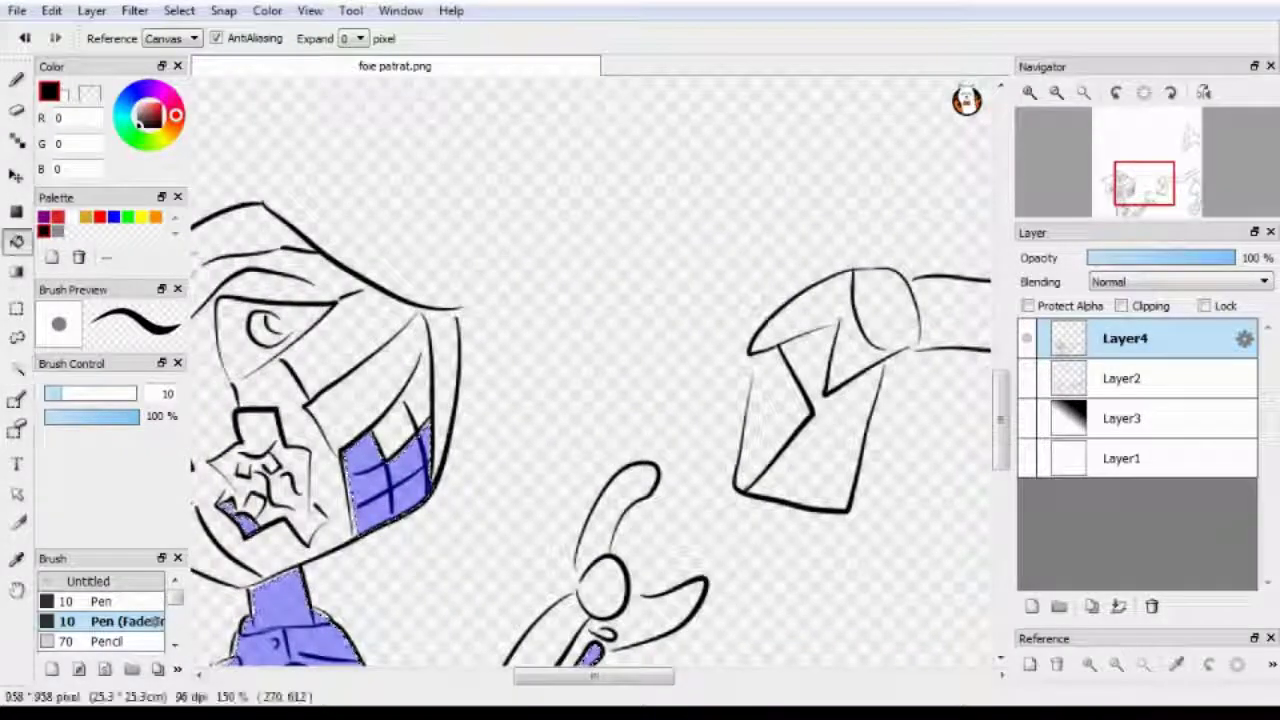
# - Restore the Magic Wand selection around the line art, then invert it and expand it slightly beyond the black lines
pyautogui.scroll(-1, 590, 370)
pyautogui.hotkey('ctrl', 'z')
pyautogui.hotkey('ctrl', 'z')
pyautogui.press('m')
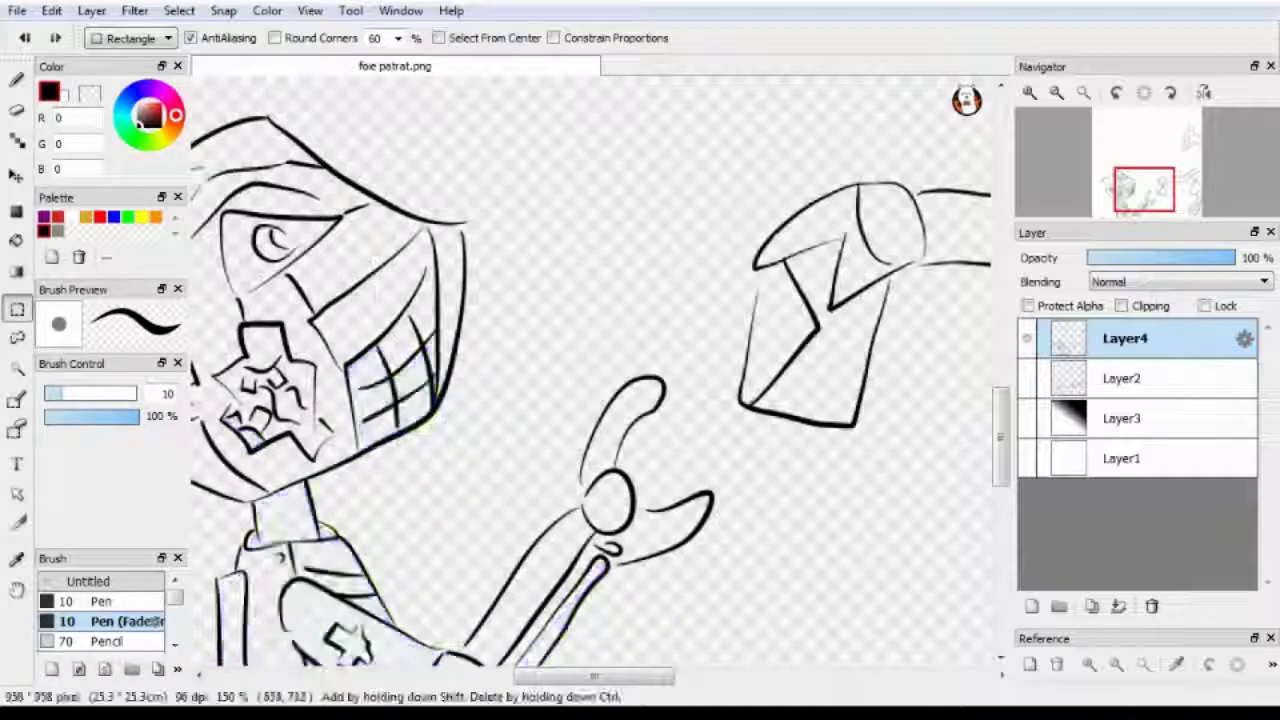
pyautogui.press('w')
pyautogui.hotkey('ctrl', 'y')
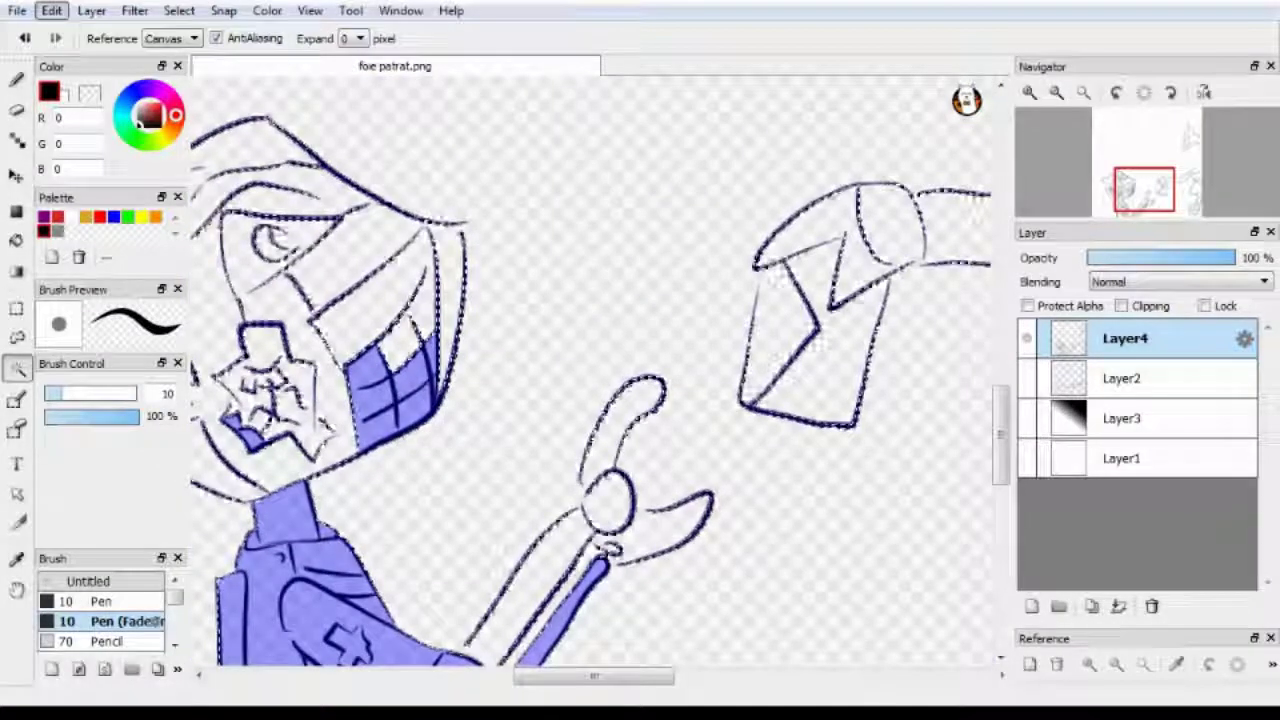
pyautogui.hotkey('ctrl', 'i')
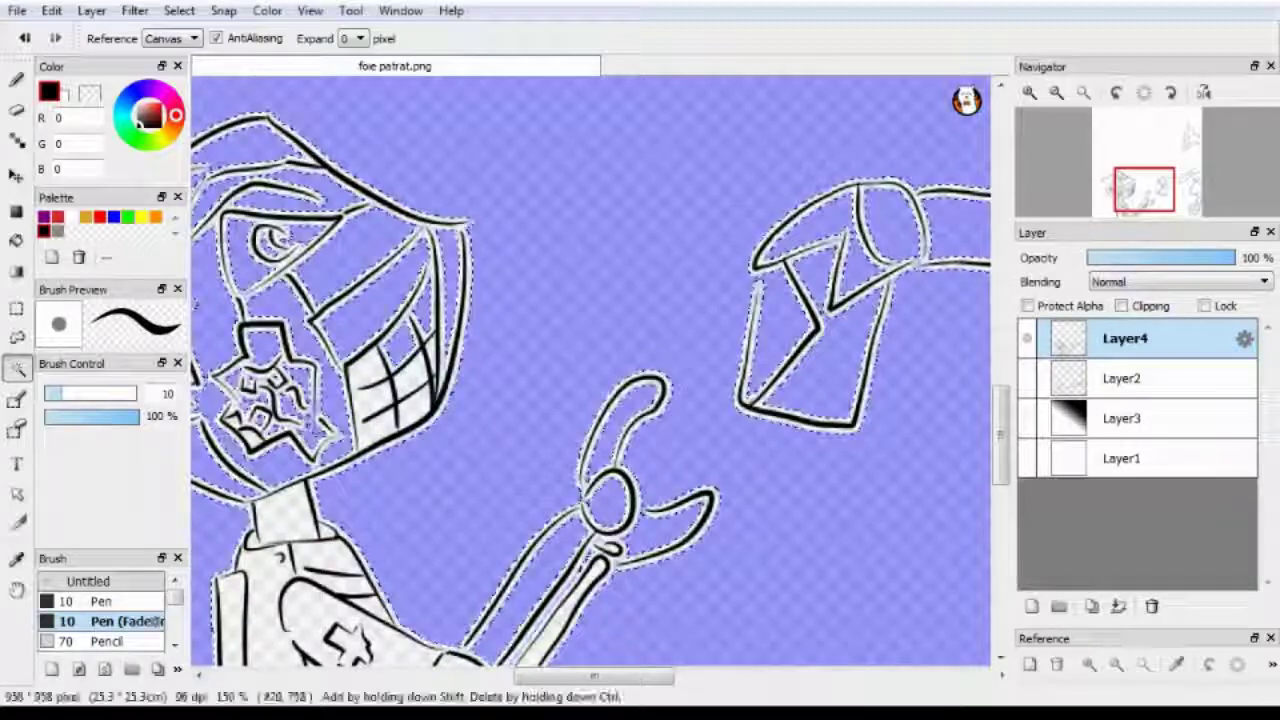
# - Try filling the expanded line-art selection with yellow (255, 255, 0) on Layer4, undo it, and show Layer3
pyautogui.hscroll(5, 590, 370)
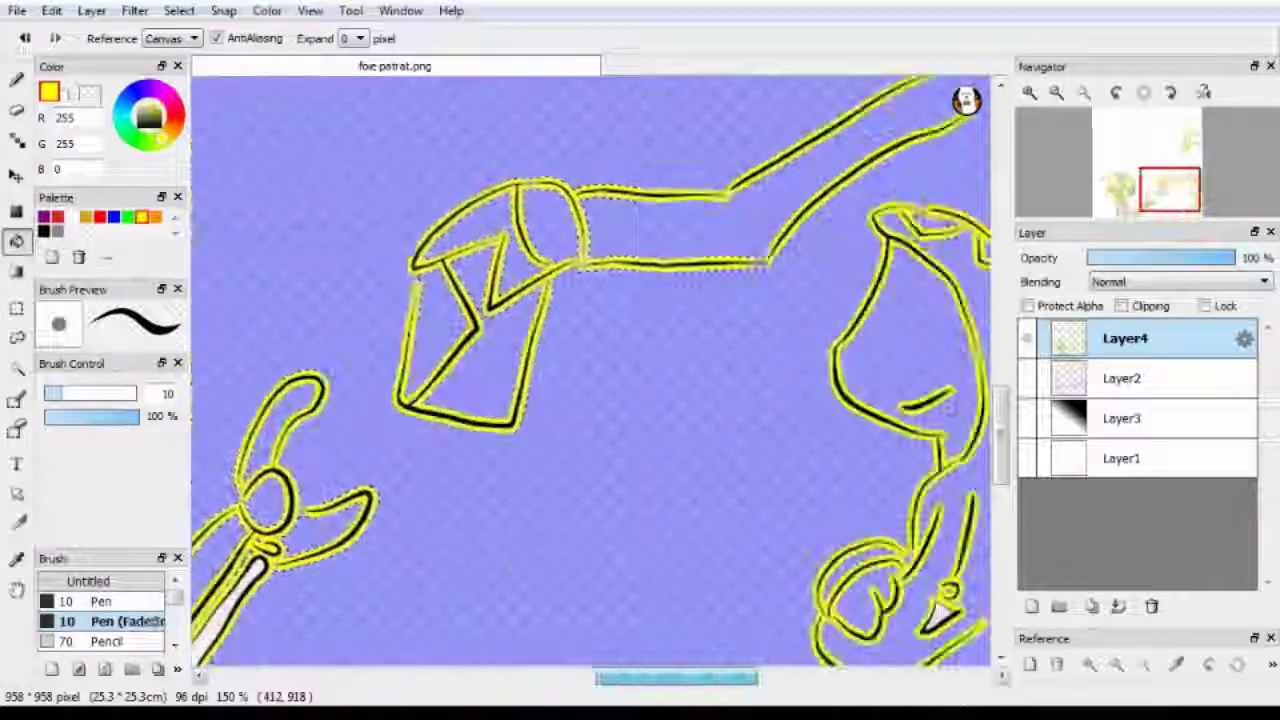
pyautogui.press('m')
pyautogui.click(1027, 418)
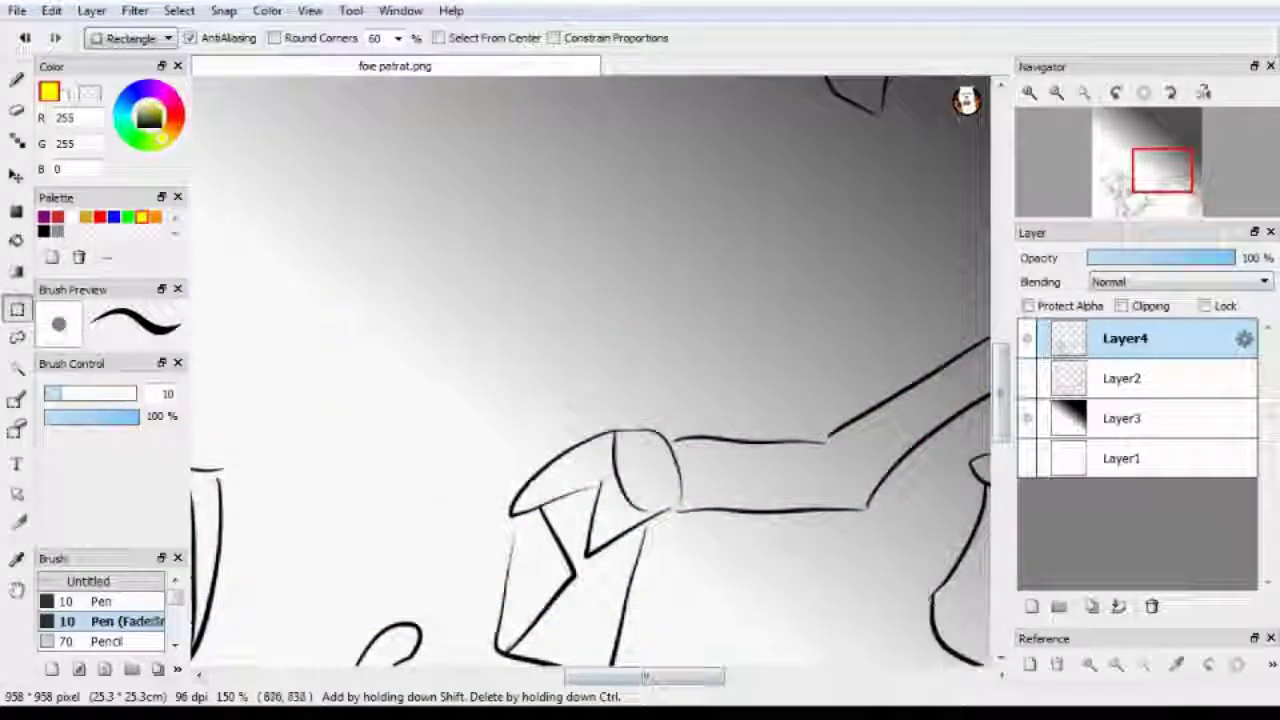
# - Add a new layer, fill the expanded line-art selection with grey (139, 139, 139), and clear the selection
pyautogui.scroll(4, 590, 370)
pyautogui.hscroll(5, 590, 370)
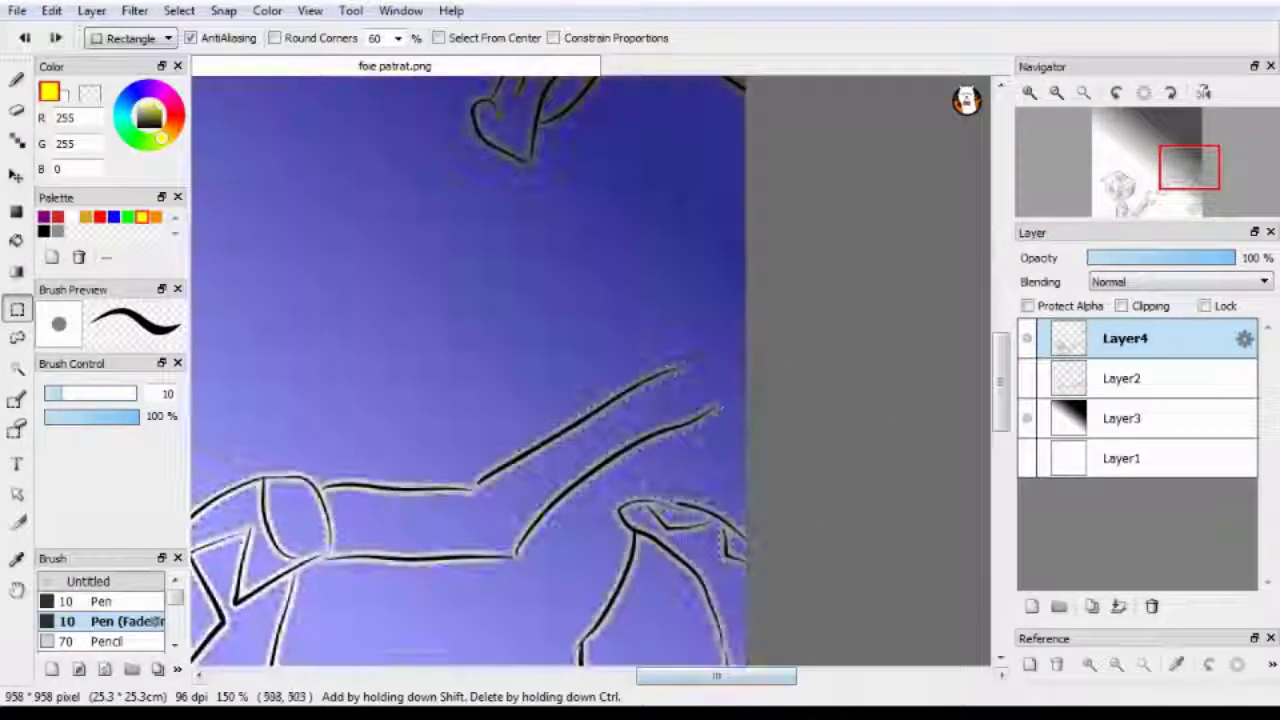
pyautogui.press('g')
pyautogui.hotkey('ctrl', 'shift', 'n')
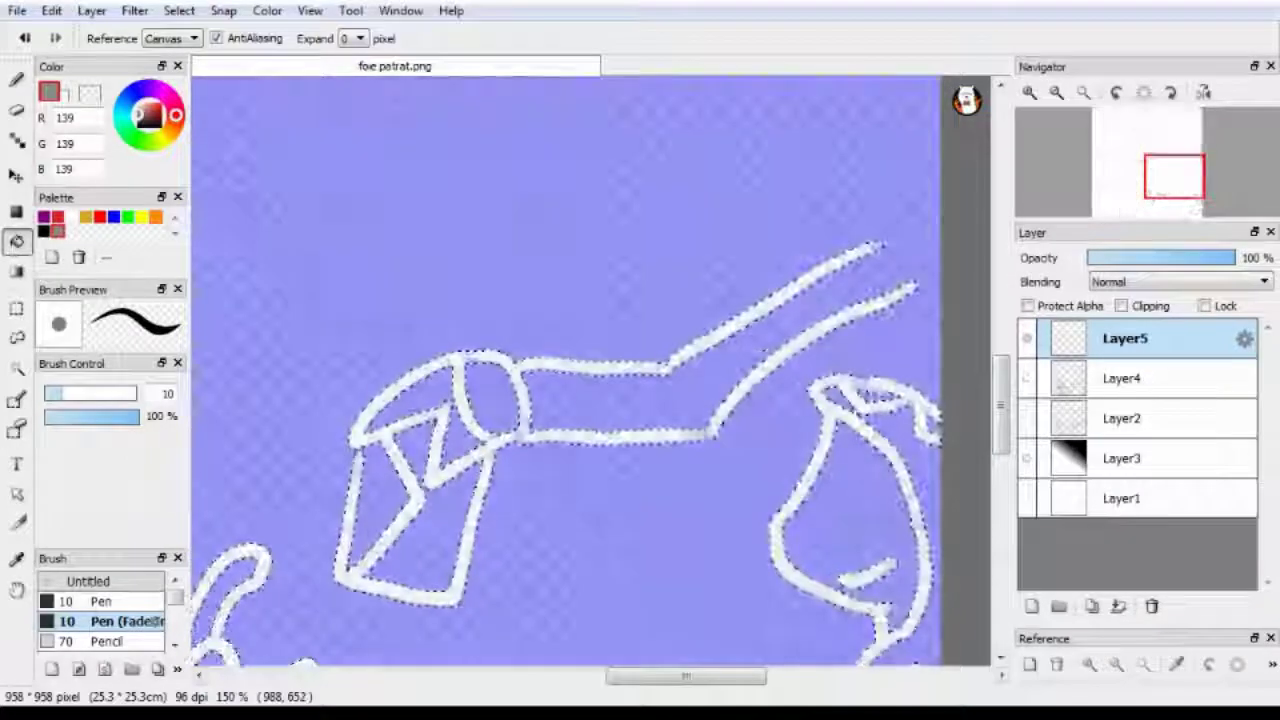
pyautogui.press('m')
pyautogui.hotkey('ctrl', 'd')
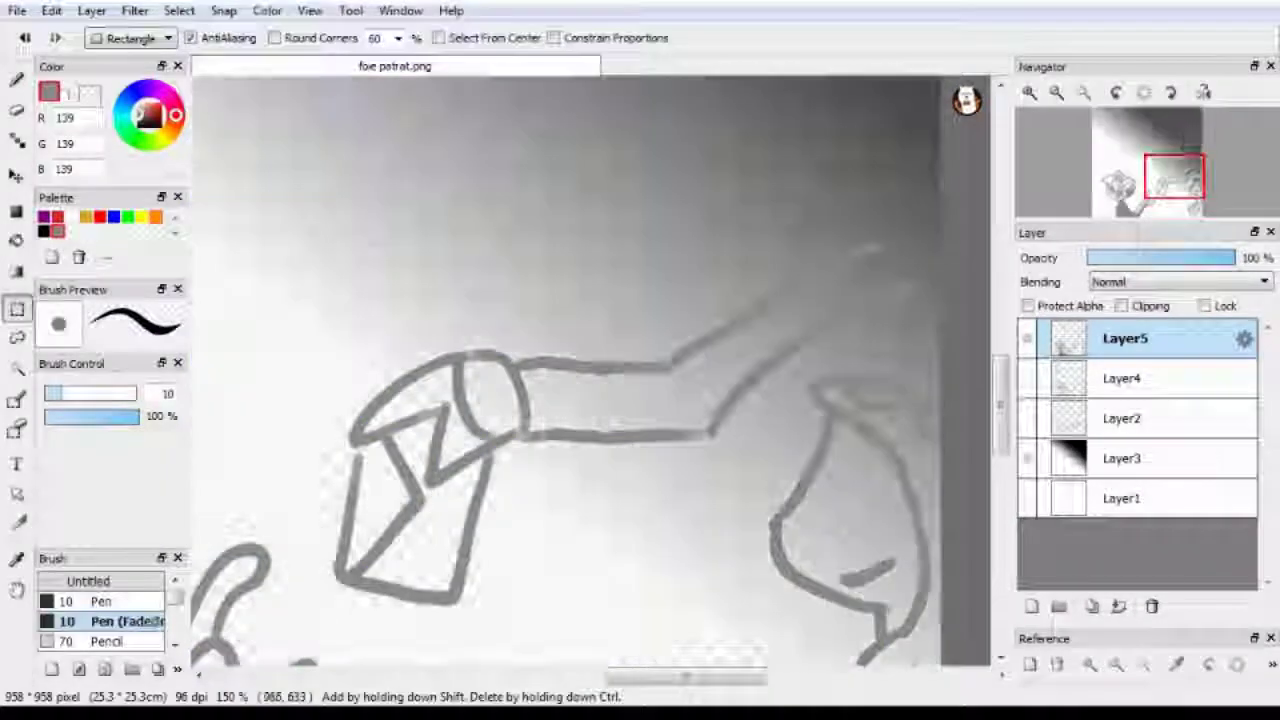
# - Try placing the grey outline layer beneath Layer4, then delete that layer
pyautogui.moveTo(1058, 340); pyautogui.dragTo(1058, 390)
pyautogui.moveTo(1174, 177)
pyautogui.mouseDown()
pyautogui.moveTo(1135, 185)
pyautogui.moveTo(1176, 191)
pyautogui.mouseUp()
pyautogui.click(1151, 606)
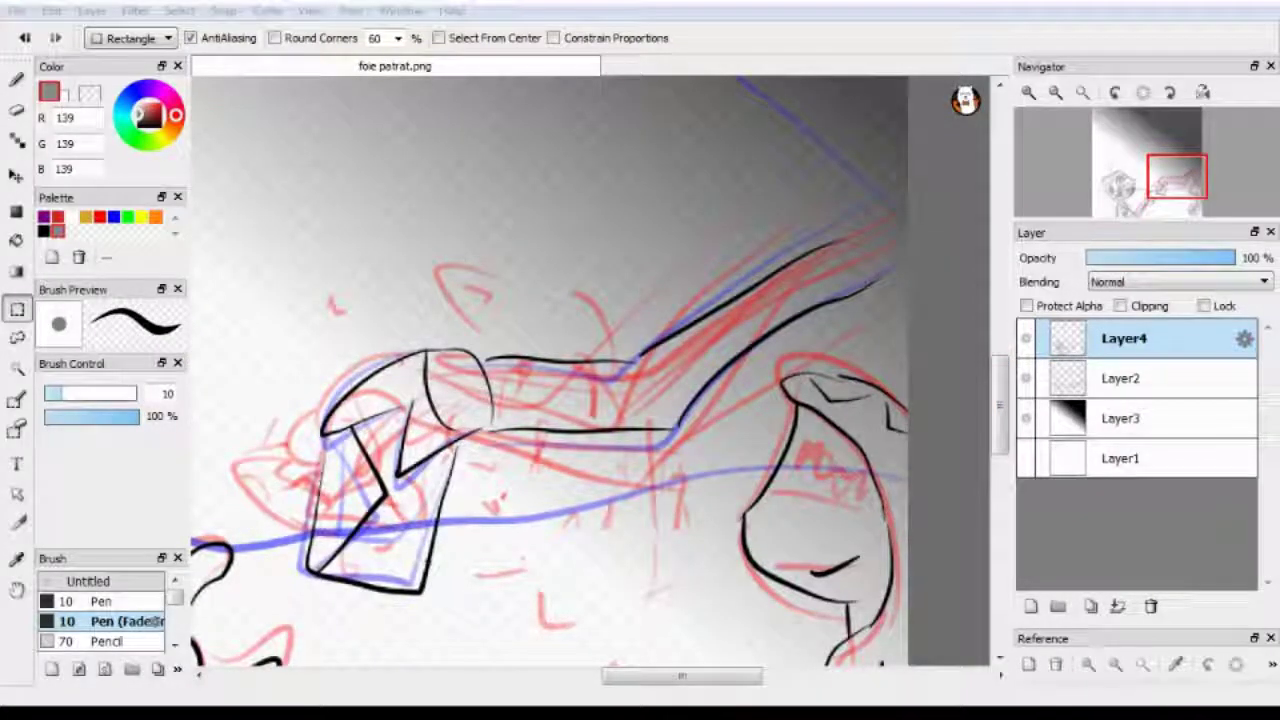
# - Hide Layer3 and ink a curved black line across the lower-right character's head with the 10 px Pen (Fade In/Out)
pyautogui.press('b')
pyautogui.click(1025, 418)
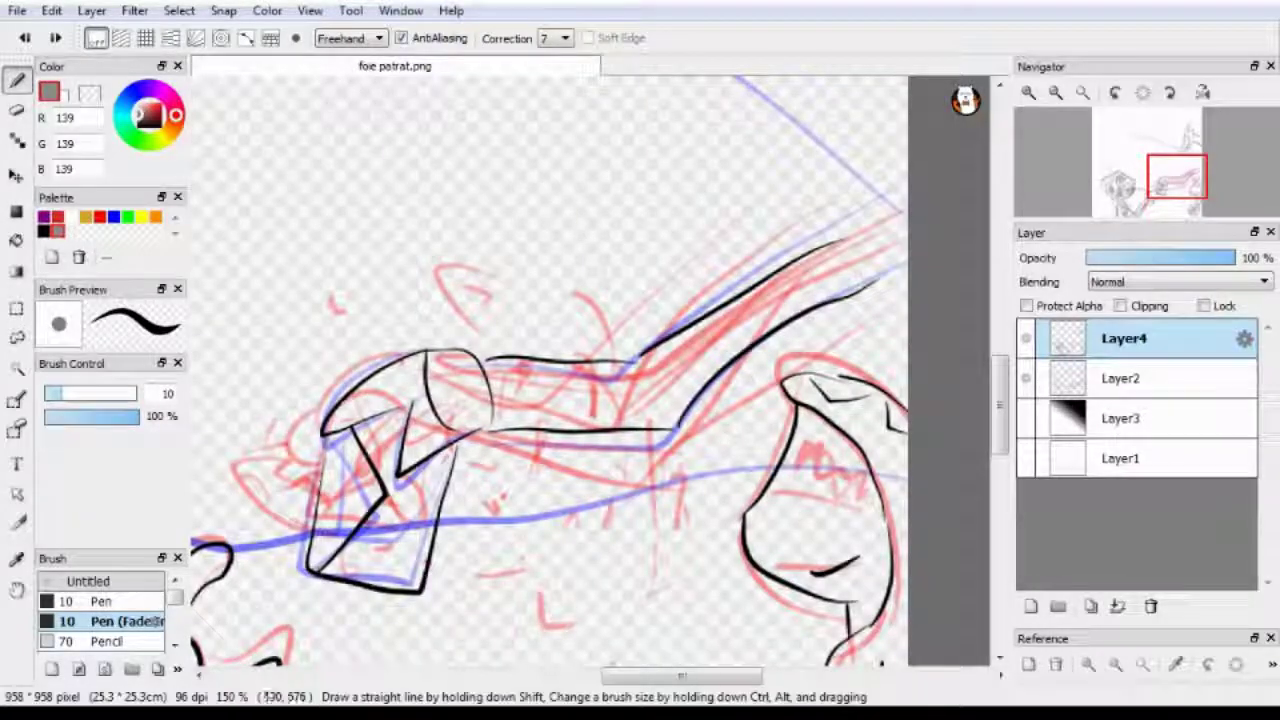
pyautogui.scroll(-10, 550, 370)
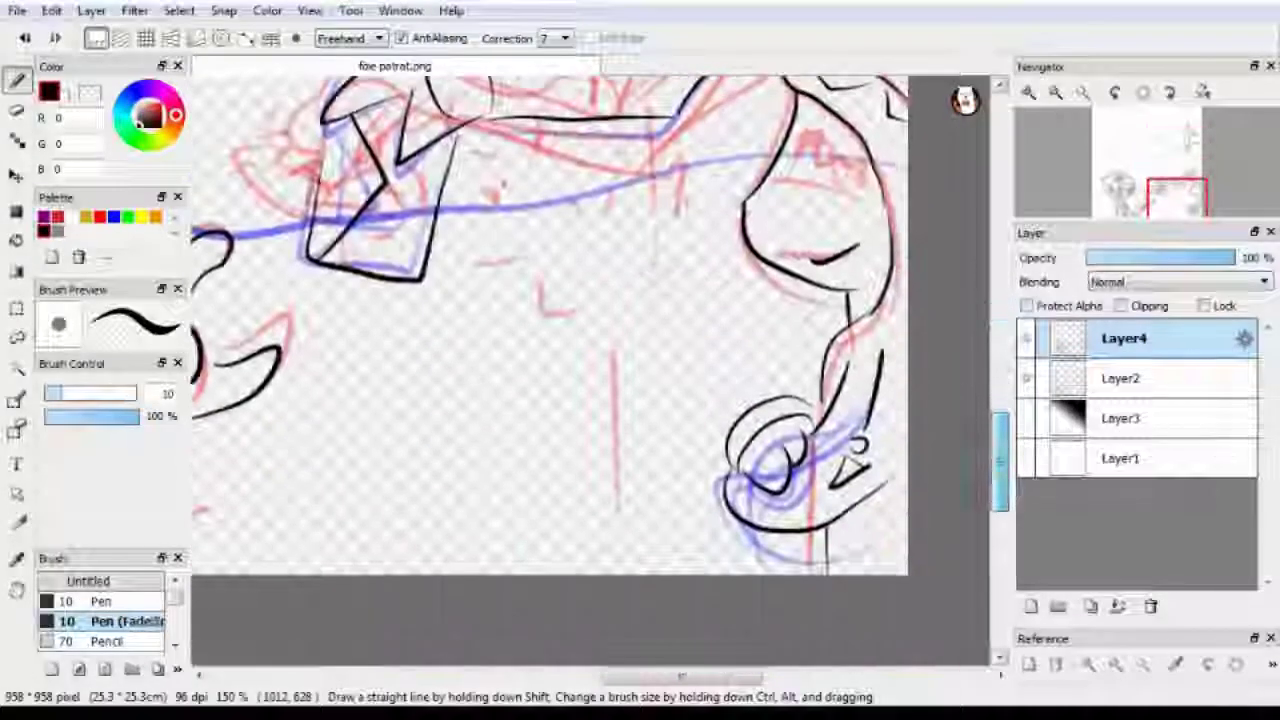
pyautogui.hotkey('ctrl', '+')
pyautogui.hotkey('ctrl', '+')
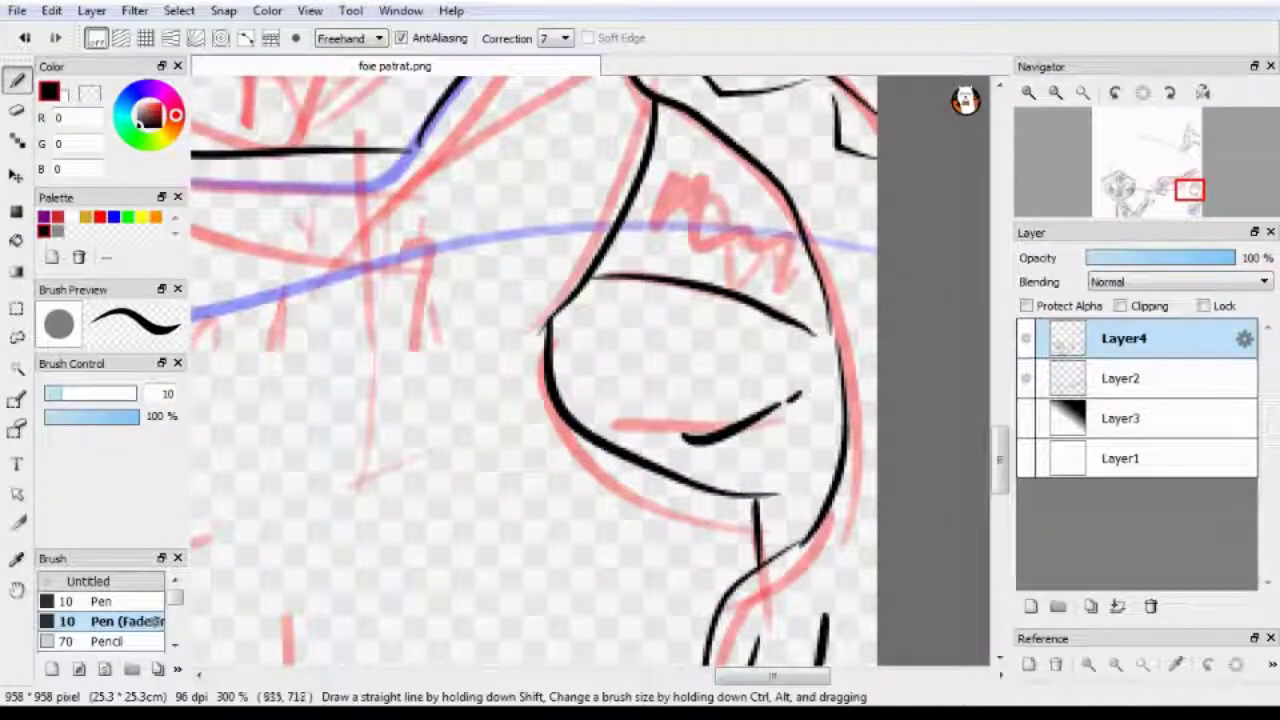
# - Hide Layer2 and fill the area above the curve on the lower-right character's head with black
pyautogui.press('g')
pyautogui.click(1025, 378)
pyautogui.click(710, 200)
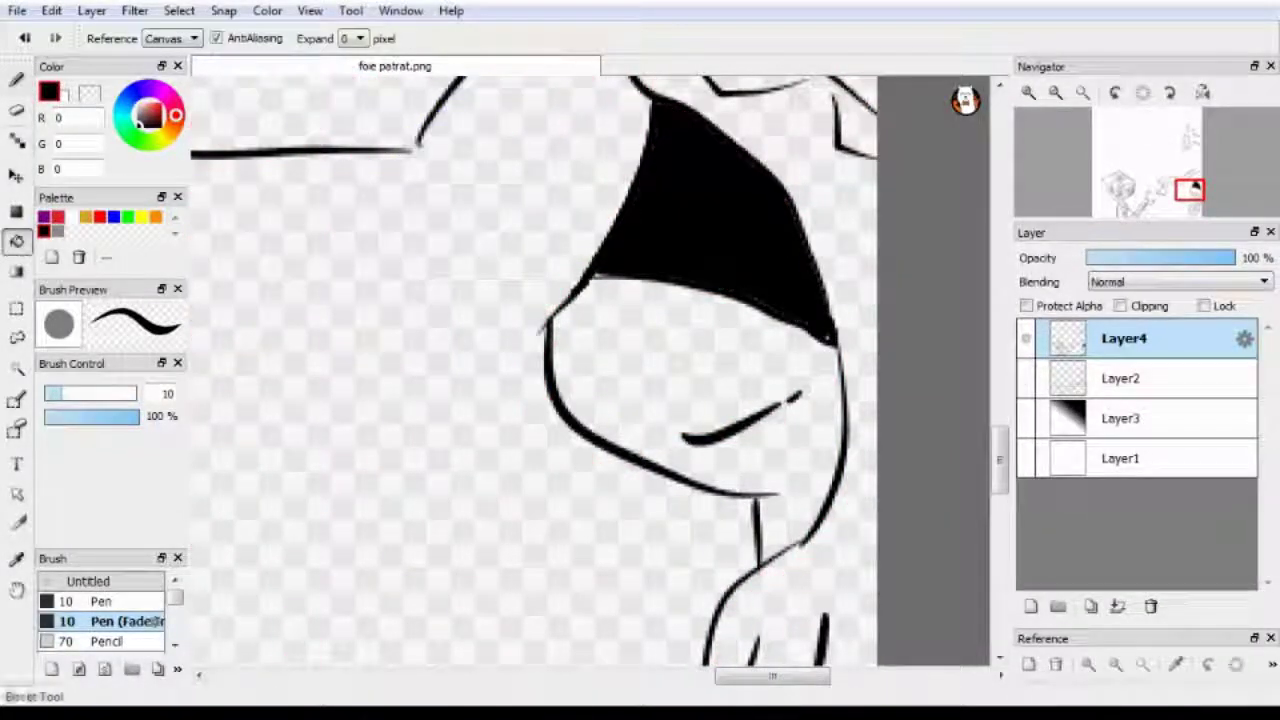
# - Try large soft shading below the black fill, undo it, and soften the fill's lower edge with a 14.4 px, 28% brush
pyautogui.press('b')
pyautogui.moveTo(590, 290); pyautogui.dragTo(700, 310)
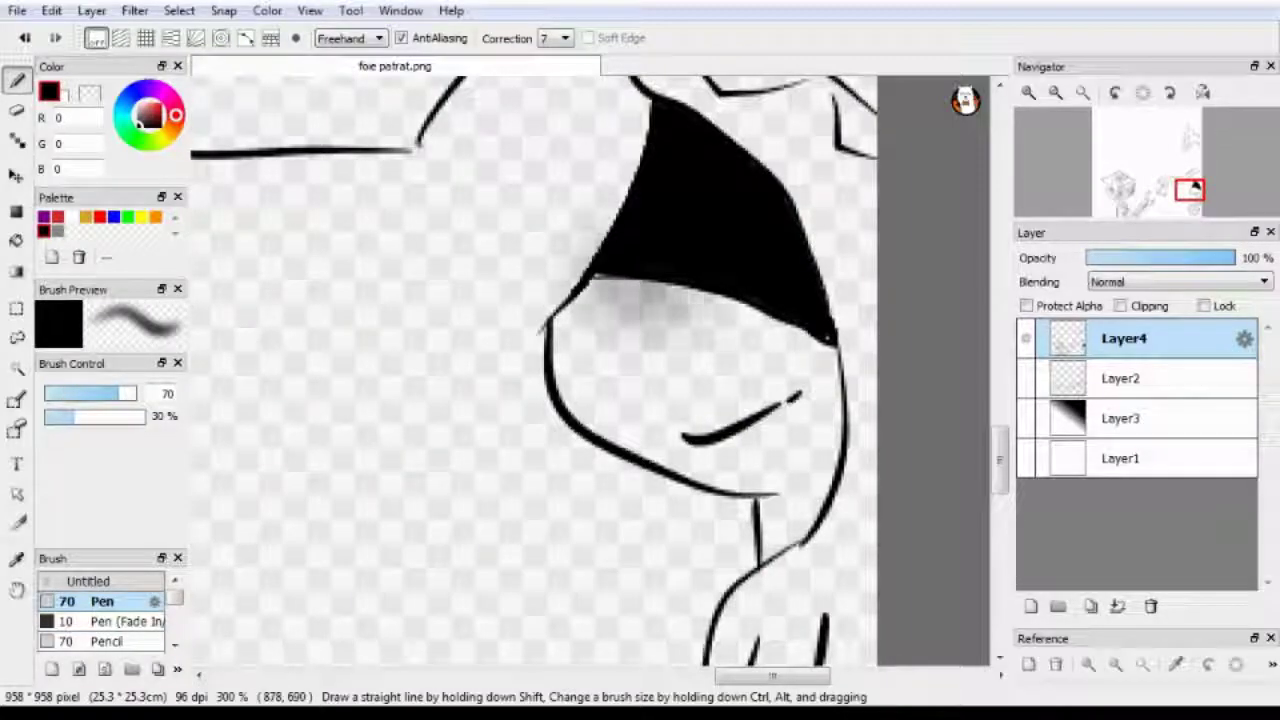
pyautogui.hotkey('ctrl', 'z')
pyautogui.hotkey('ctrl', 'z')
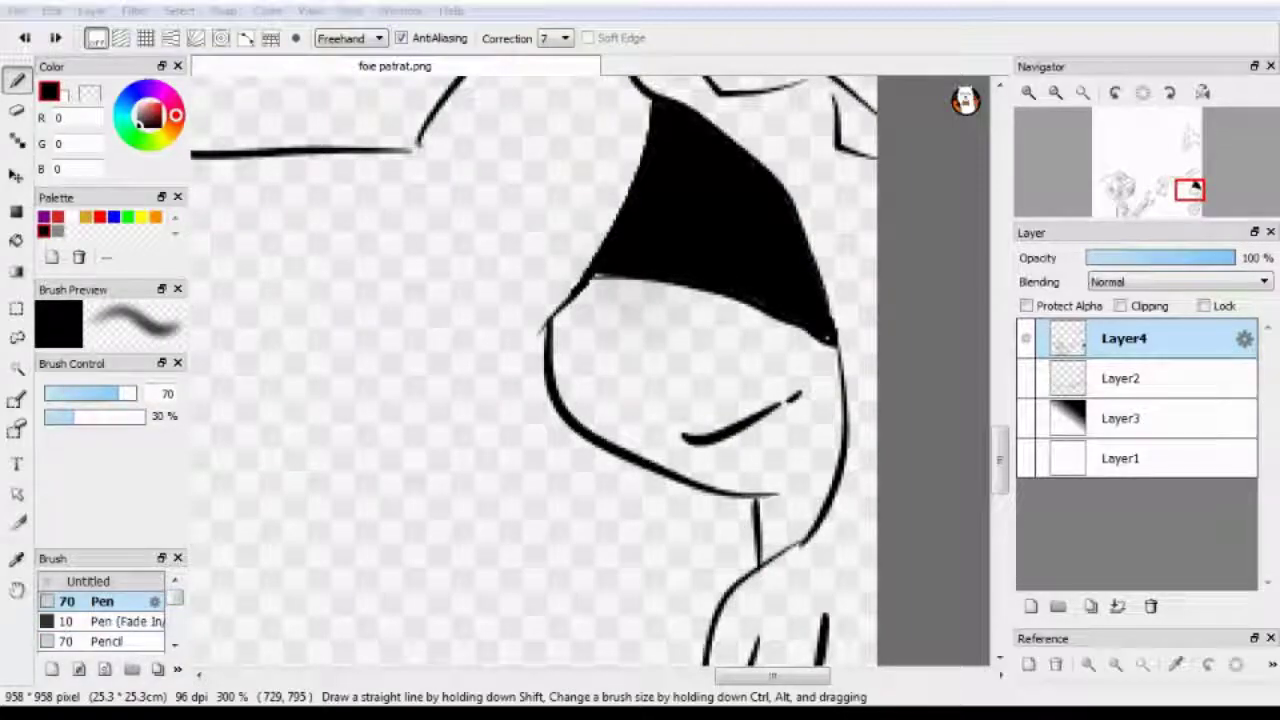
pyautogui.moveTo(586, 368)
pyautogui.mouseDown()
pyautogui.moveTo(600, 368)
pyautogui.moveTo(560, 368)
pyautogui.mouseUp()
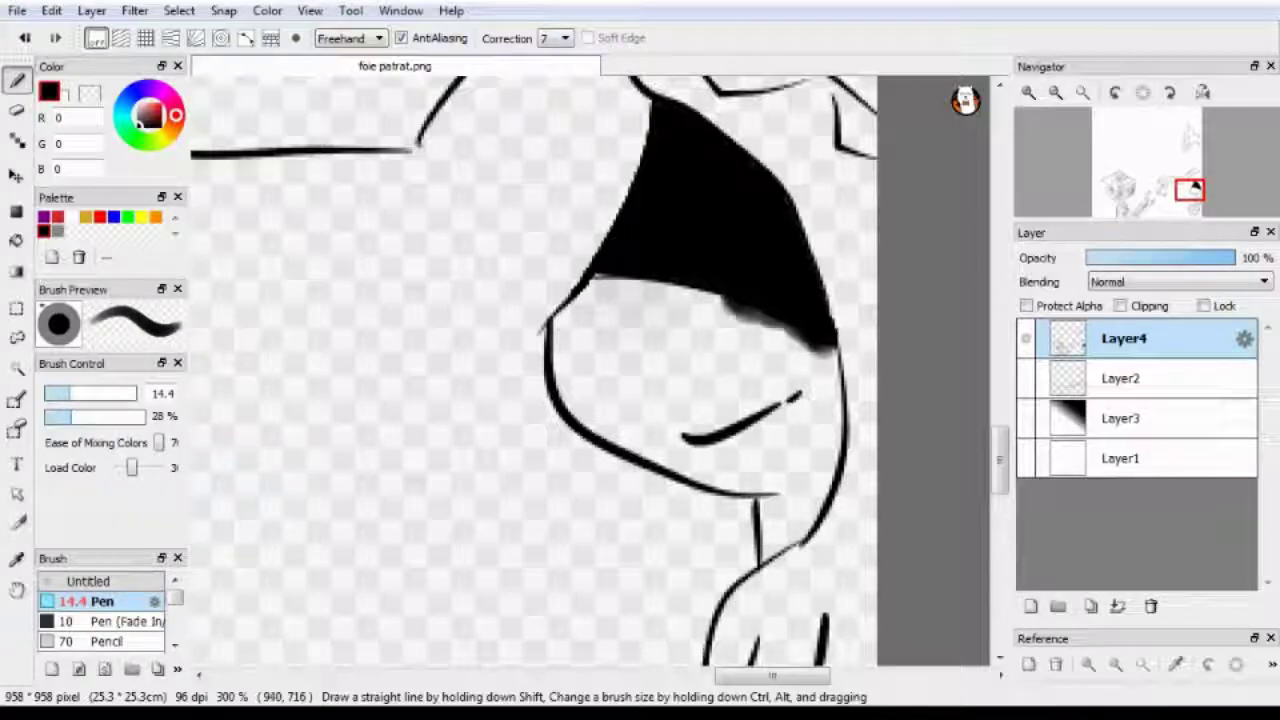
# - Ink short detail strokes on the lower-right character's arm with the 10 px Pen (Fade In/Out), removing the extra finger line
pyautogui.scroll(-5, 530, 370)
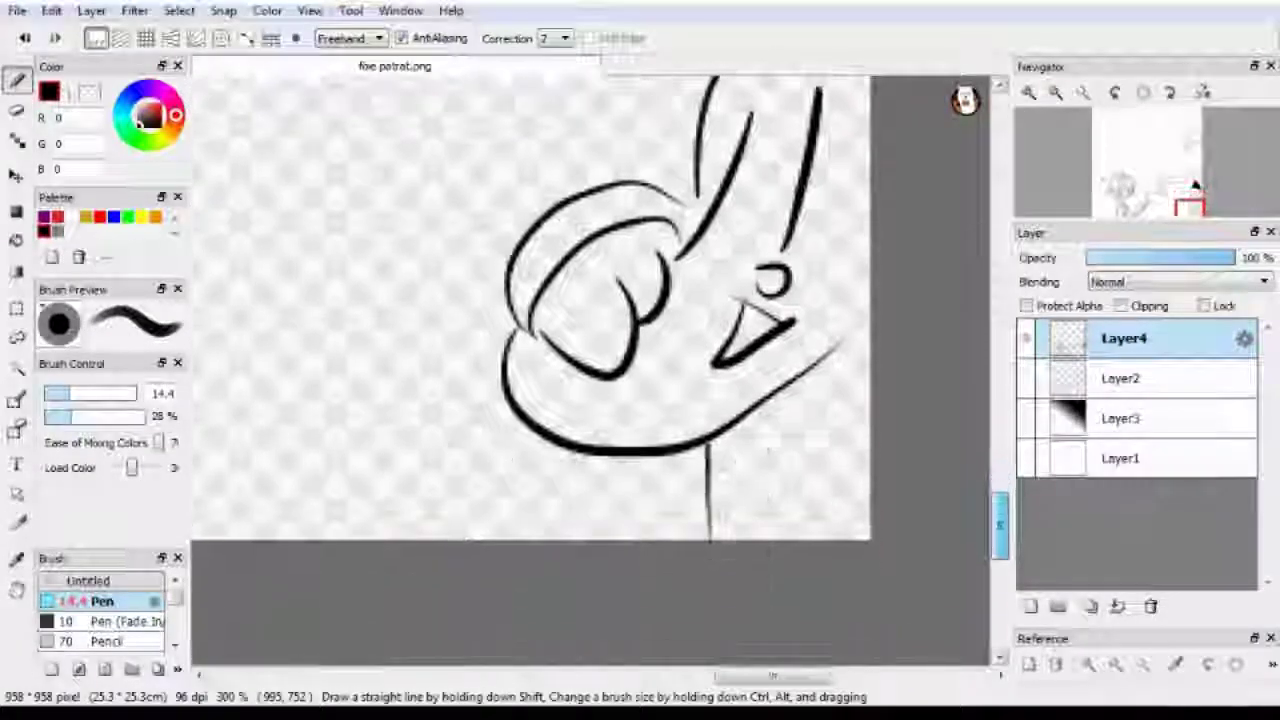
pyautogui.click(100, 621)
pyautogui.moveTo(583, 590); pyautogui.dragTo(630, 626)
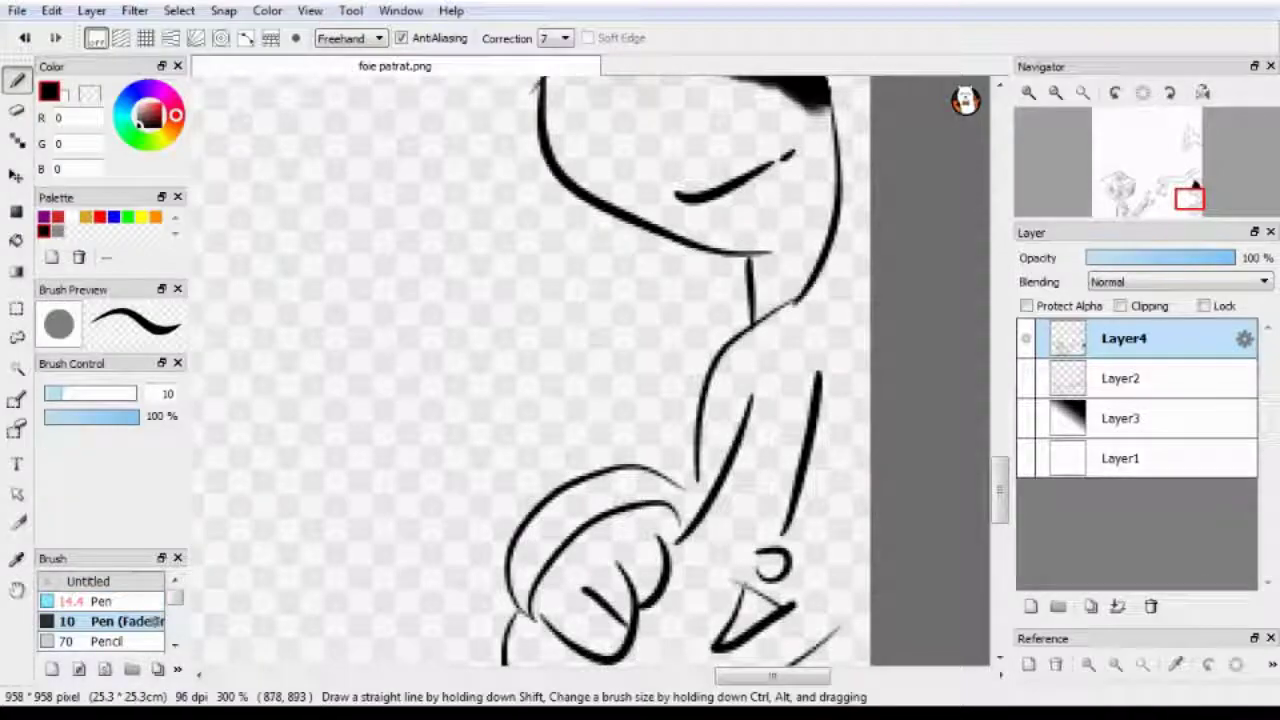
pyautogui.scroll(-1, 530, 370)
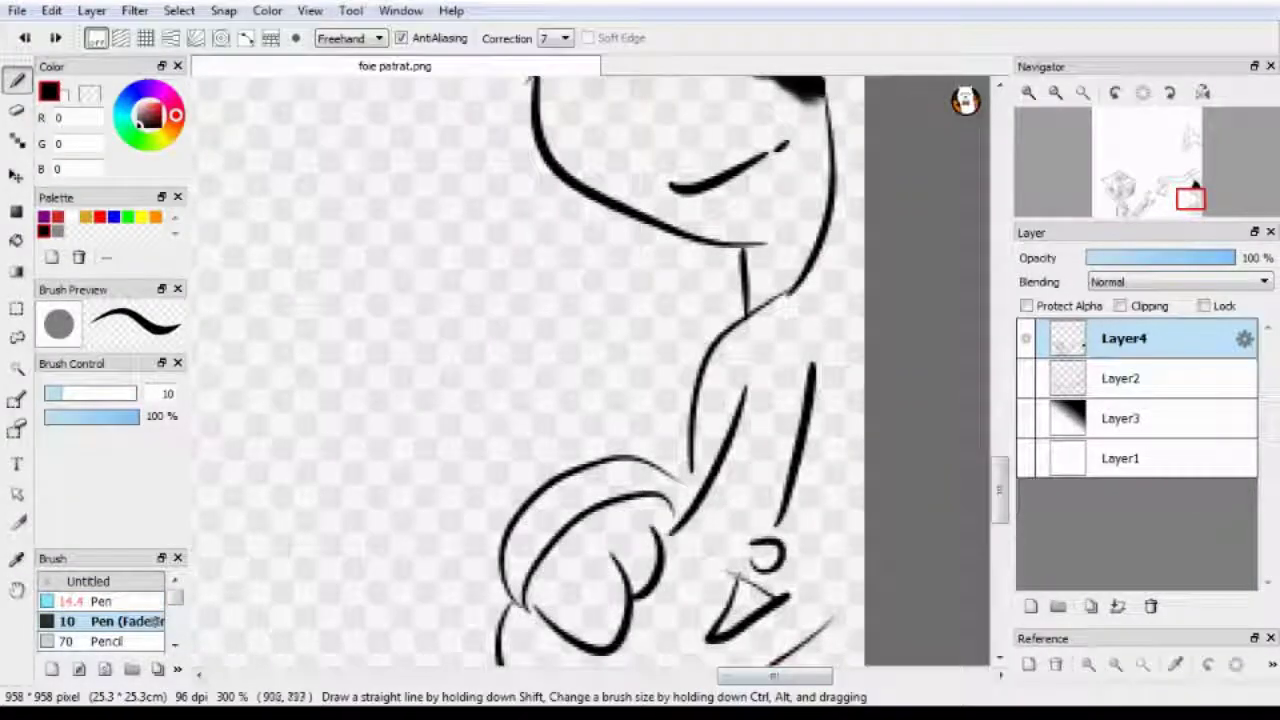
pyautogui.scroll(-3, 530, 370)
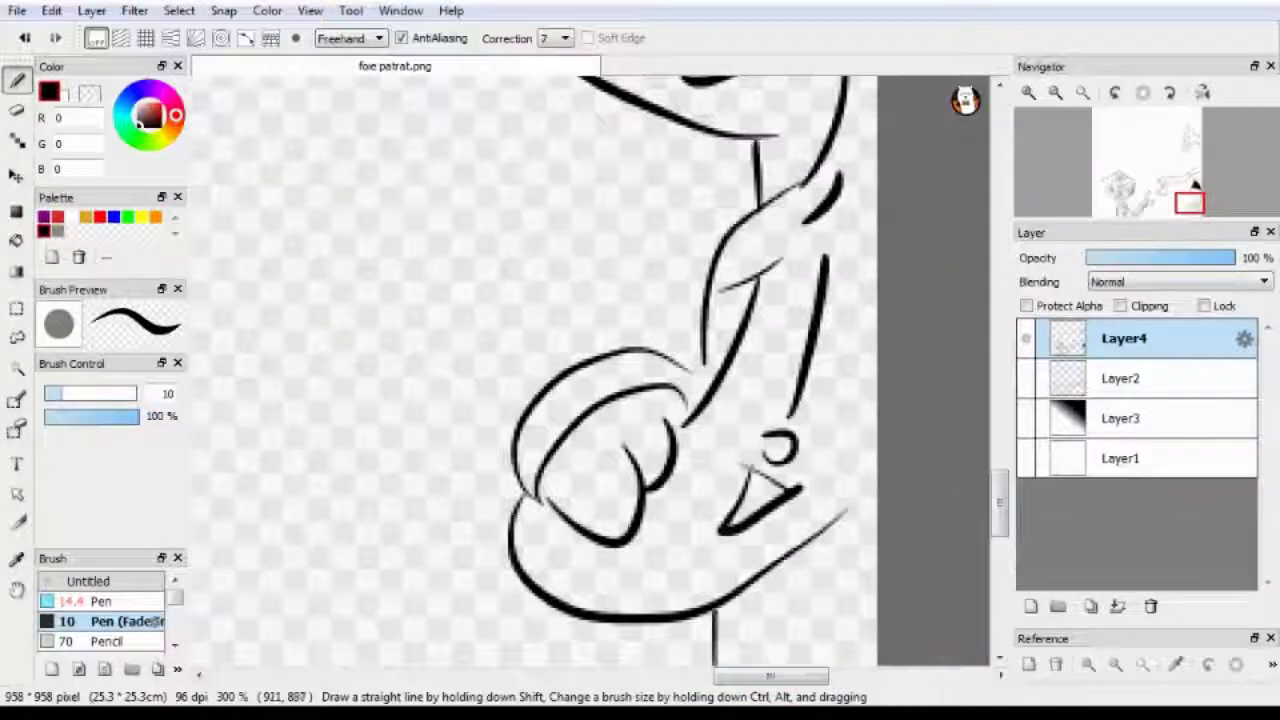
# - Erase the small triangle below the circle on the lower-right character's arm and ink a short slanted stroke there
pyautogui.press('e')
pyautogui.press('p')
pyautogui.moveTo(765, 481); pyautogui.dragTo(726, 496)
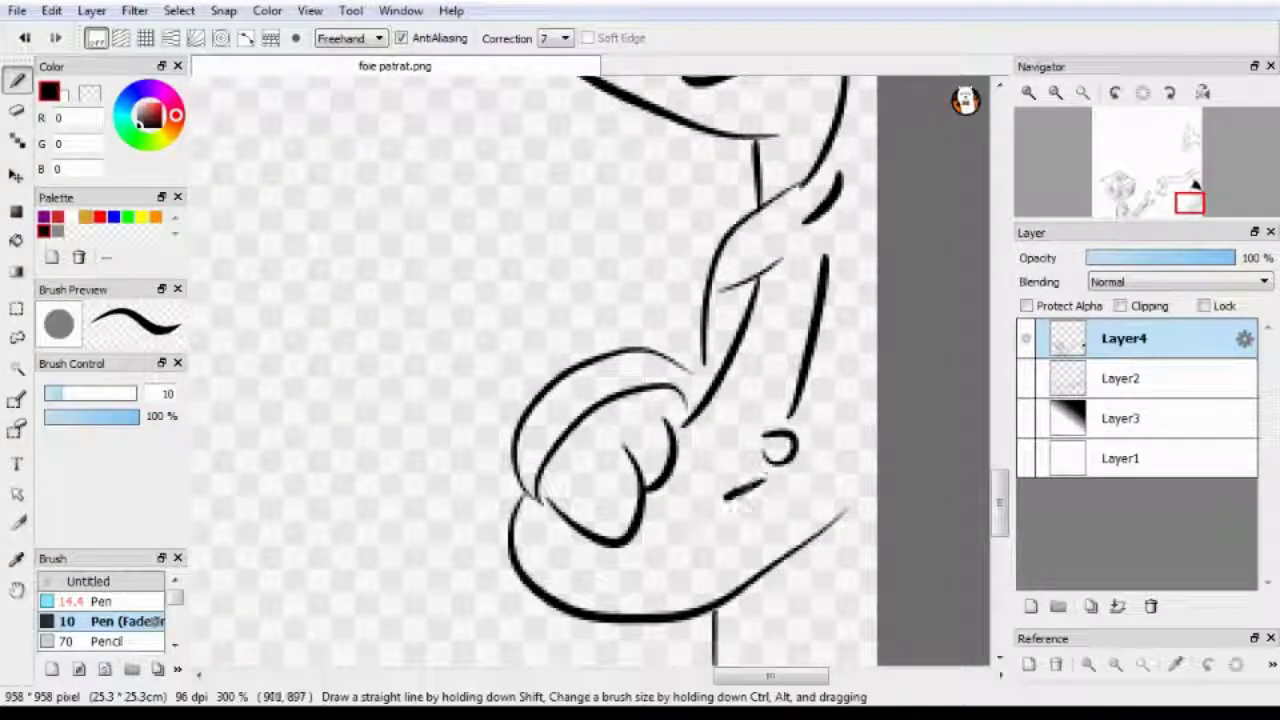
# - Show the Layer2 sketch again and add a new layer above Layer4 for the background lines
pyautogui.scroll(3, 595, 370)
pyautogui.click(1025, 378)
pyautogui.hscroll(5, 595, 370)
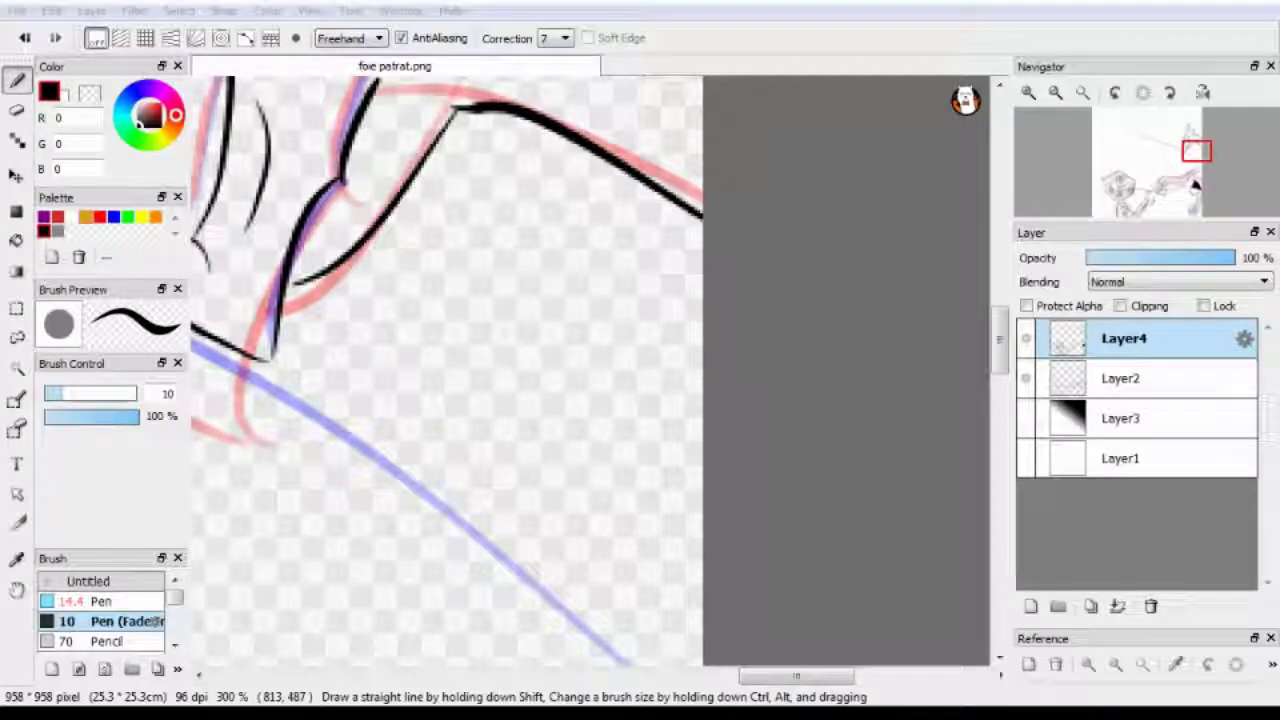
pyautogui.scroll(-3, 595, 370)
pyautogui.hscroll(-5, 595, 370)
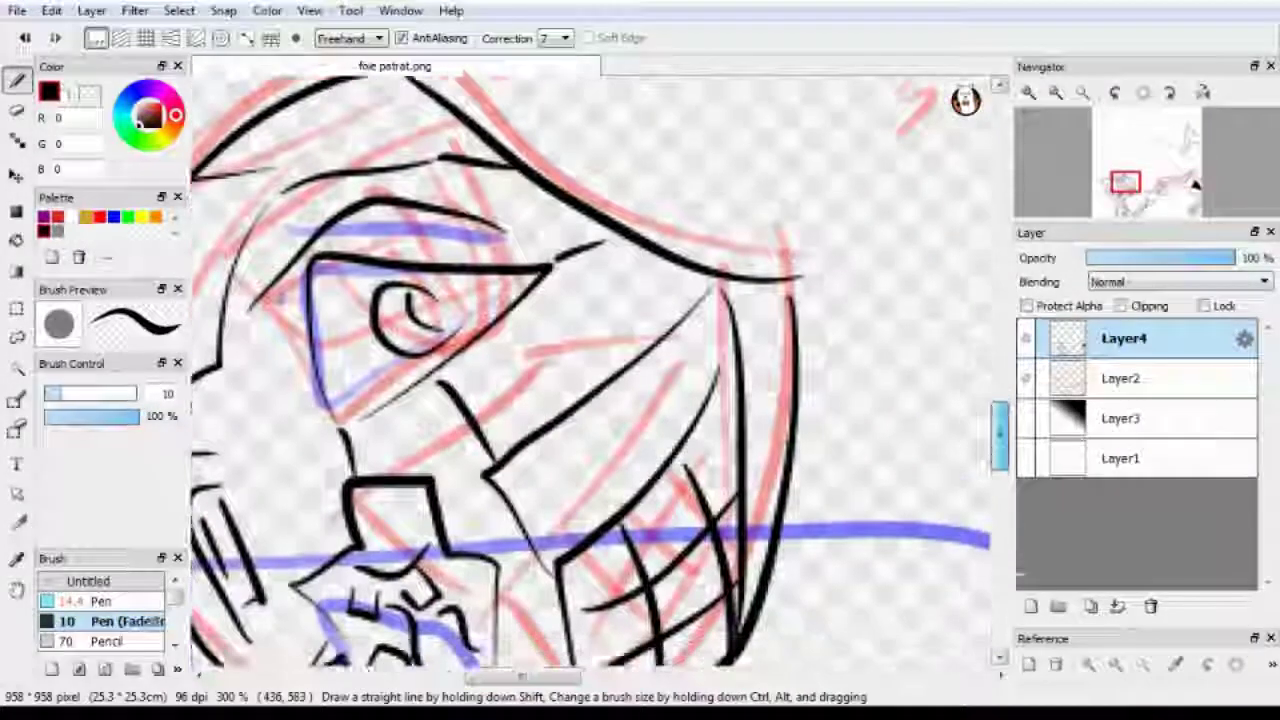
pyautogui.scroll(-3, 595, 370)
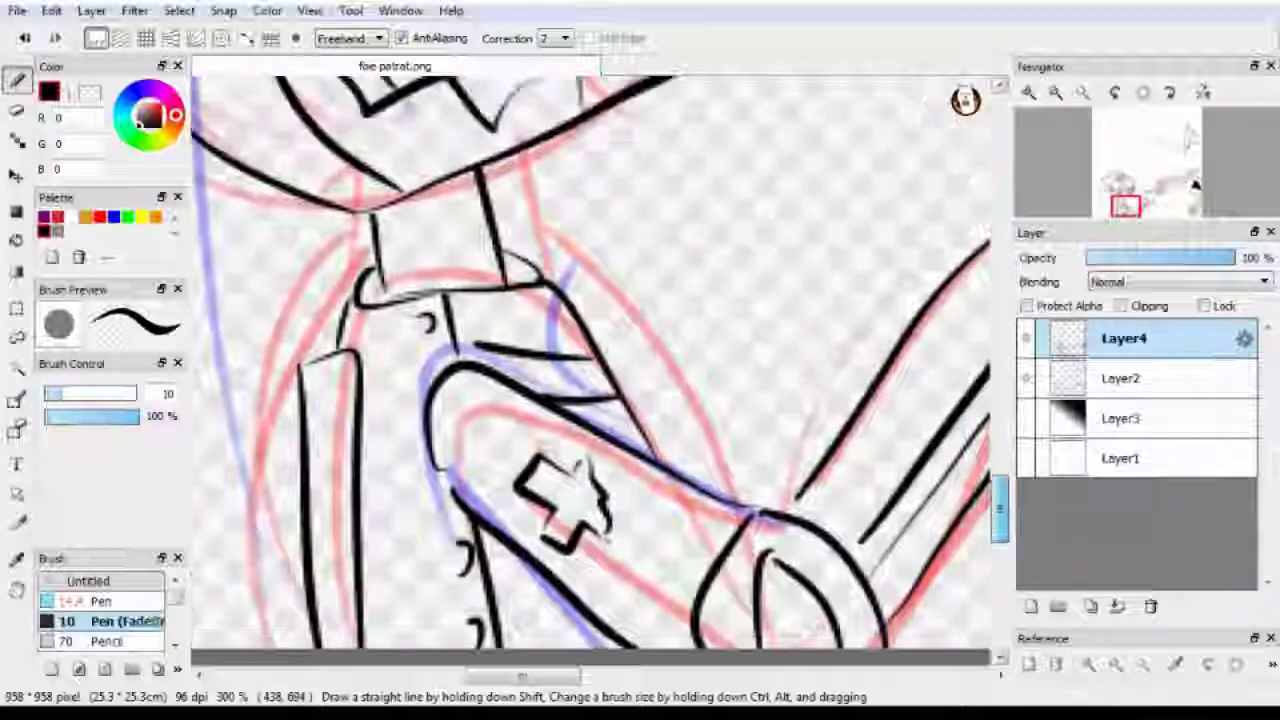
pyautogui.click(1056, 93)
pyautogui.hotkey('ctrl', '-')
pyautogui.hotkey('ctrl', 'shift', 'n')
# - Ink the background behind the characters: long wall and horizon lines, a large box with a rounded upper band, and a diagonal curve
pyautogui.hotkey('ctrl', '-')
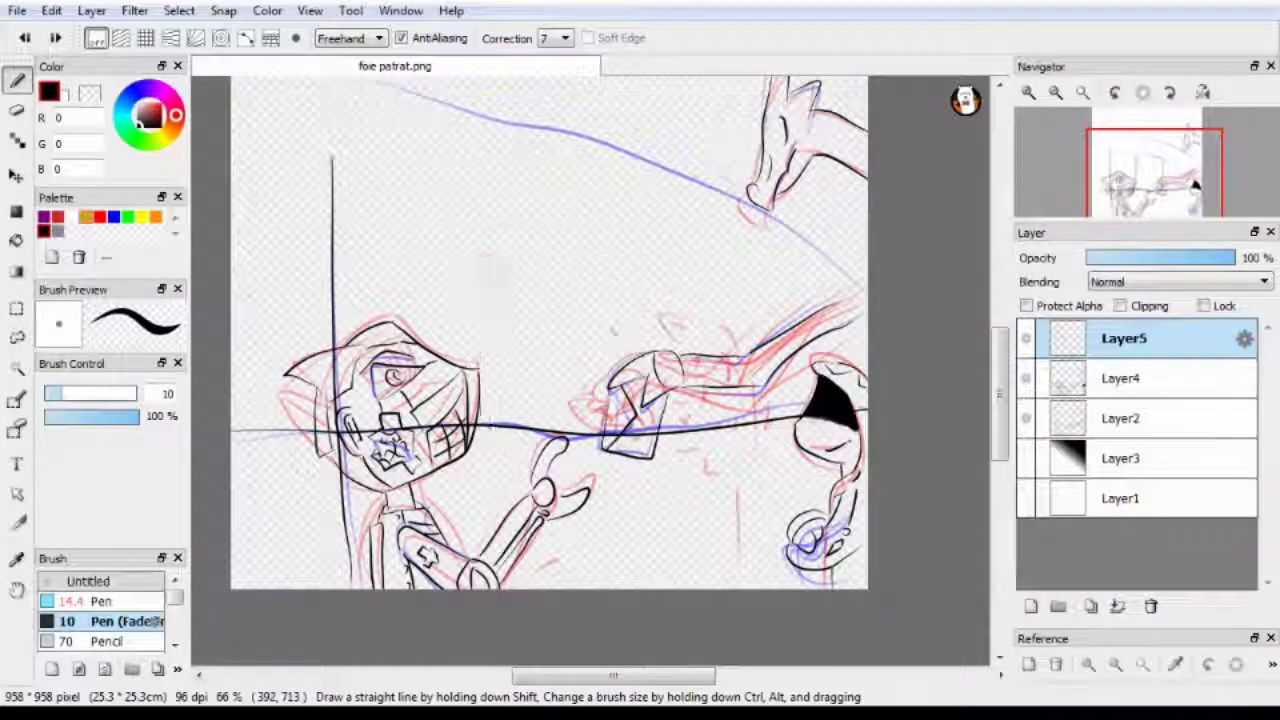
pyautogui.hotkey('ctrl', 'z')
pyautogui.moveTo(696, 212); pyautogui.dragTo(437, 360)
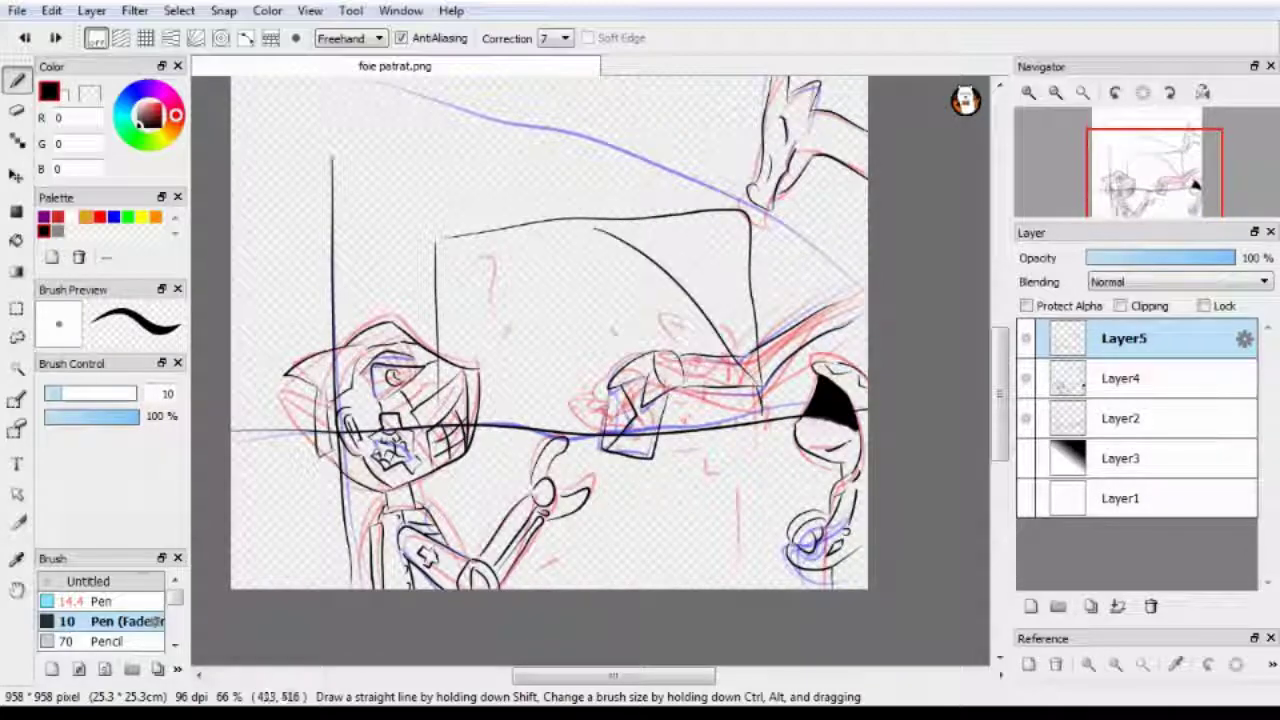
pyautogui.scroll(2, 540, 330)
pyautogui.moveTo(230, 182)
pyautogui.mouseDown()
pyautogui.moveTo(843, 171)
pyautogui.moveTo(830, 175)
pyautogui.mouseUp()
# - Place Layer5 below Layer4 with Layer2 hidden and Layer3 shown, and erase the background lines where they cross the characters
pyautogui.click(1027, 458)
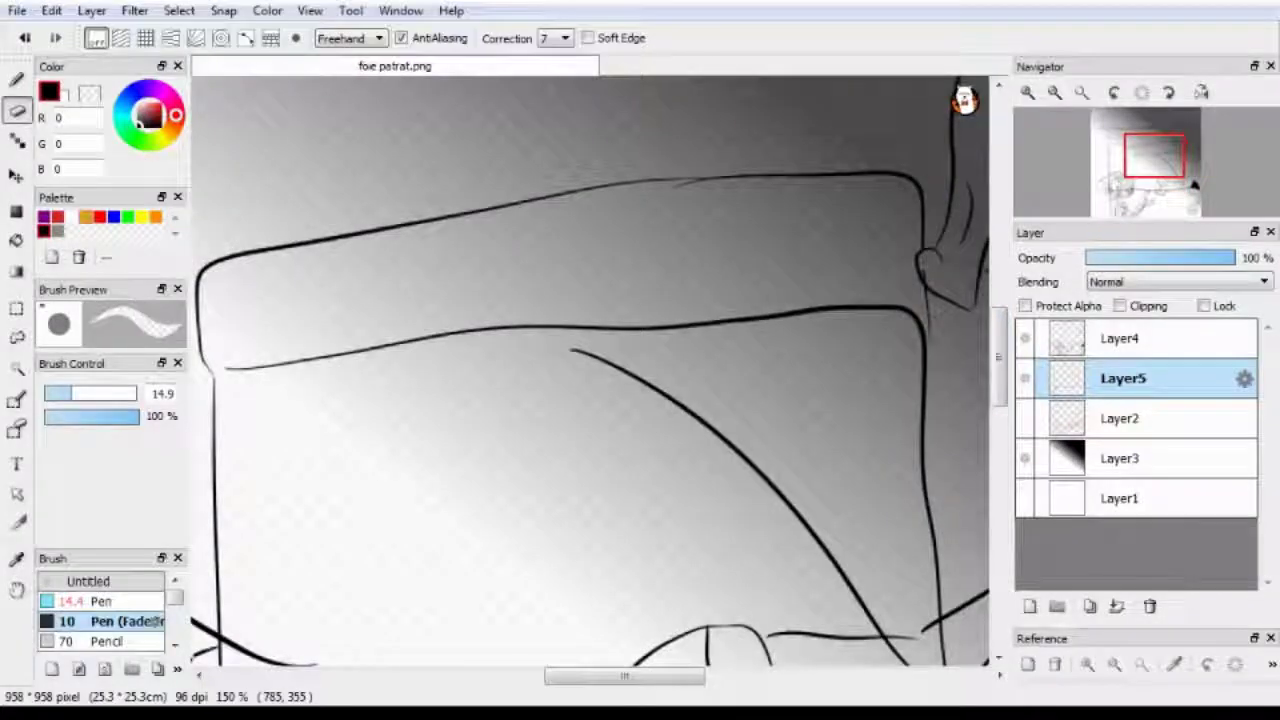
pyautogui.scroll(-5, 590, 370)
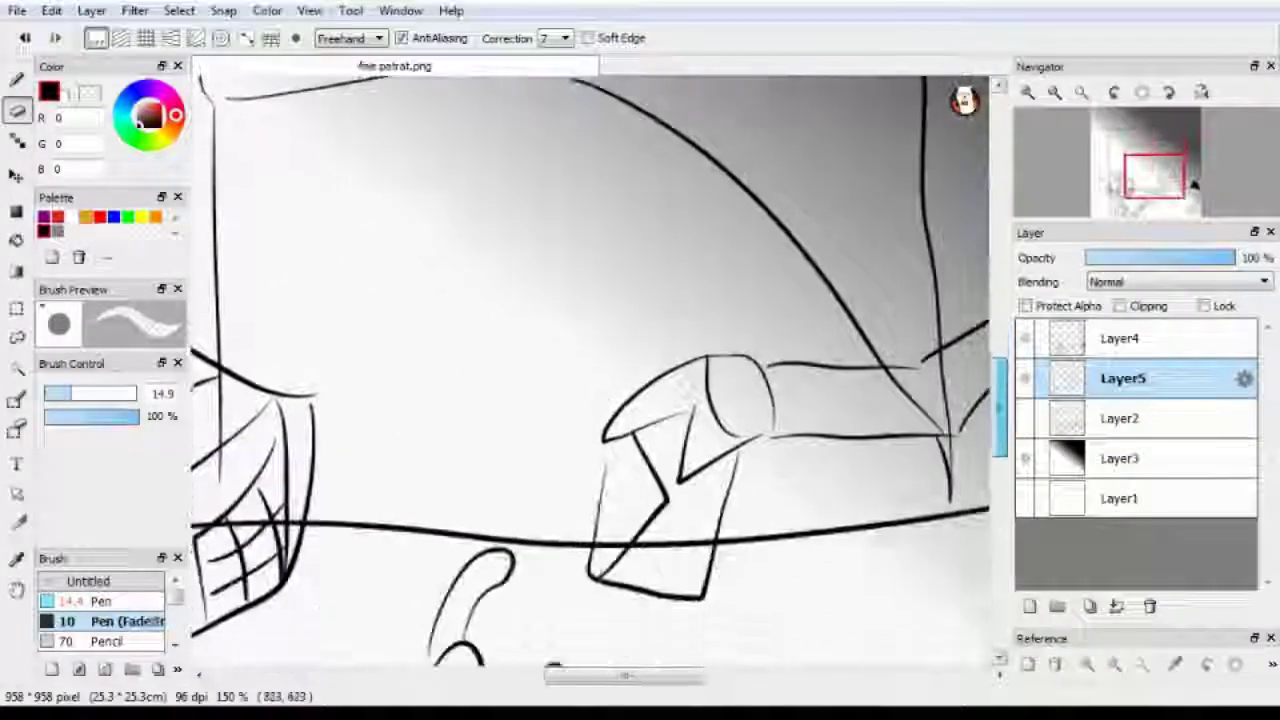
pyautogui.scroll(-2, 590, 370)
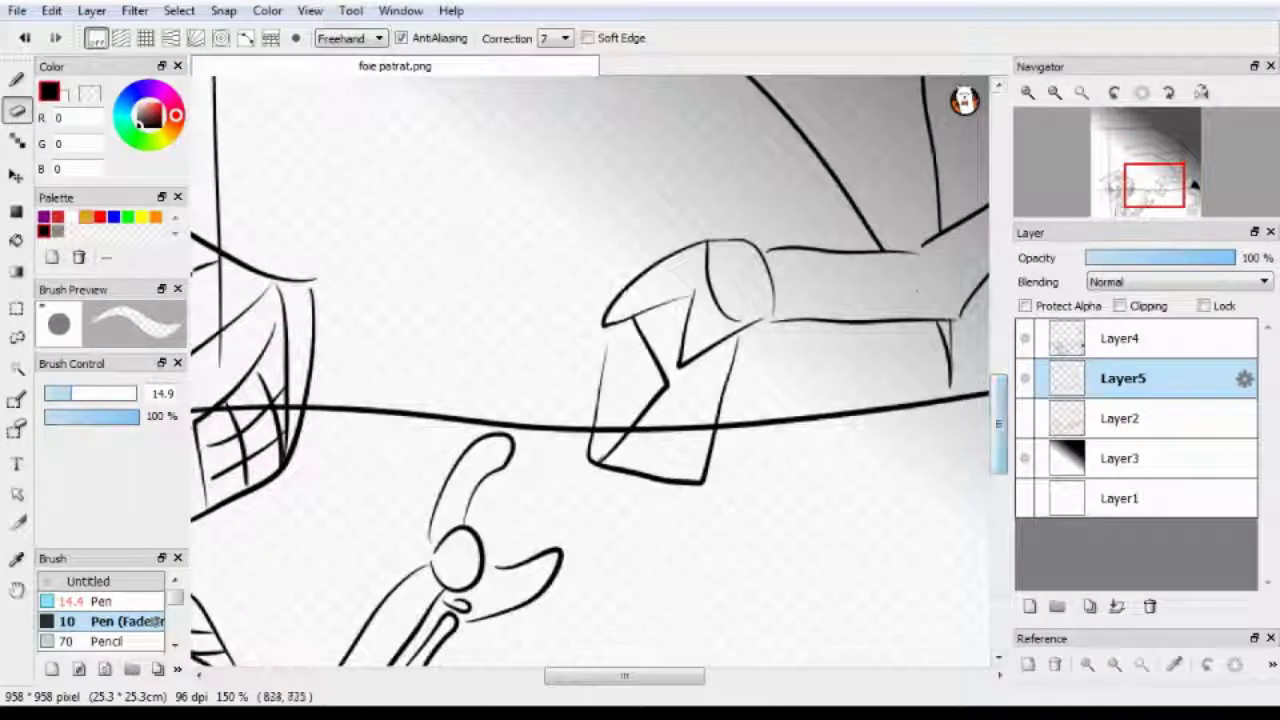
pyautogui.hscroll(-6, 620, 430)
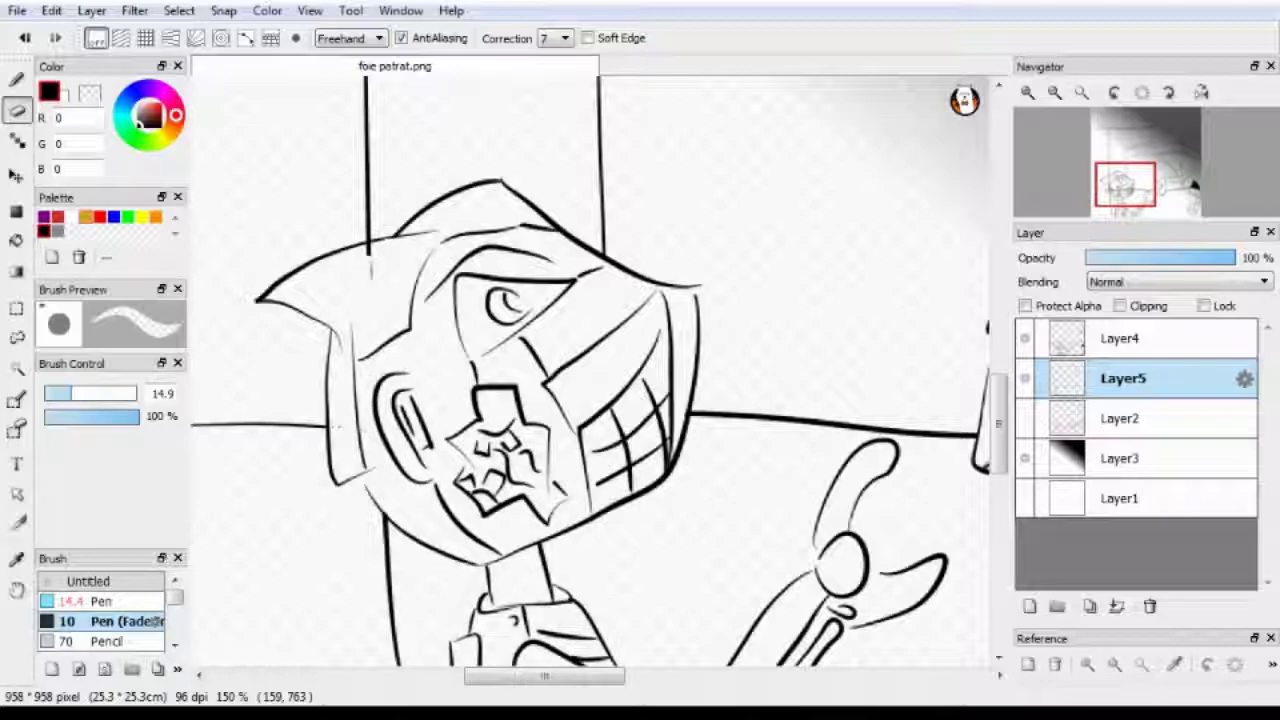
pyautogui.scroll(10, 595, 370)
pyautogui.hscroll(10, 595, 370)
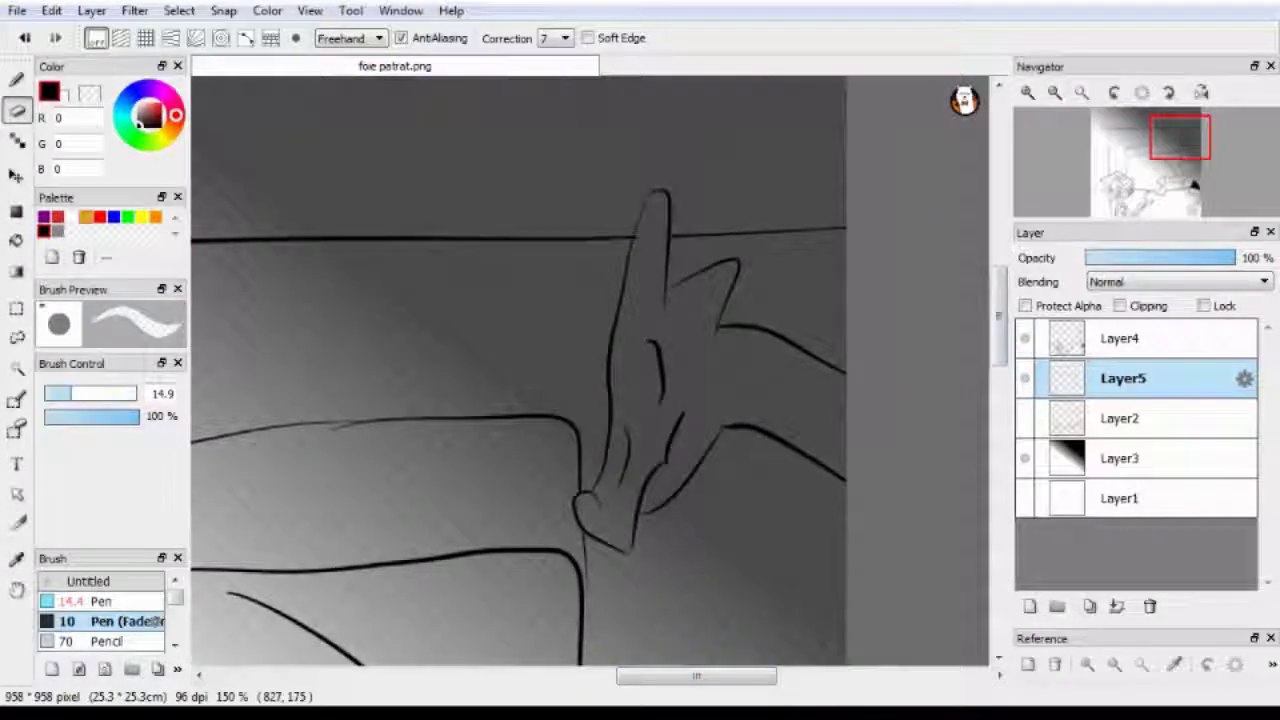
# - Set the opacity of the Layer3 gradient shadow to 94%
pyautogui.click(1120, 458)
pyautogui.moveTo(696, 676); pyautogui.dragTo(580, 676)
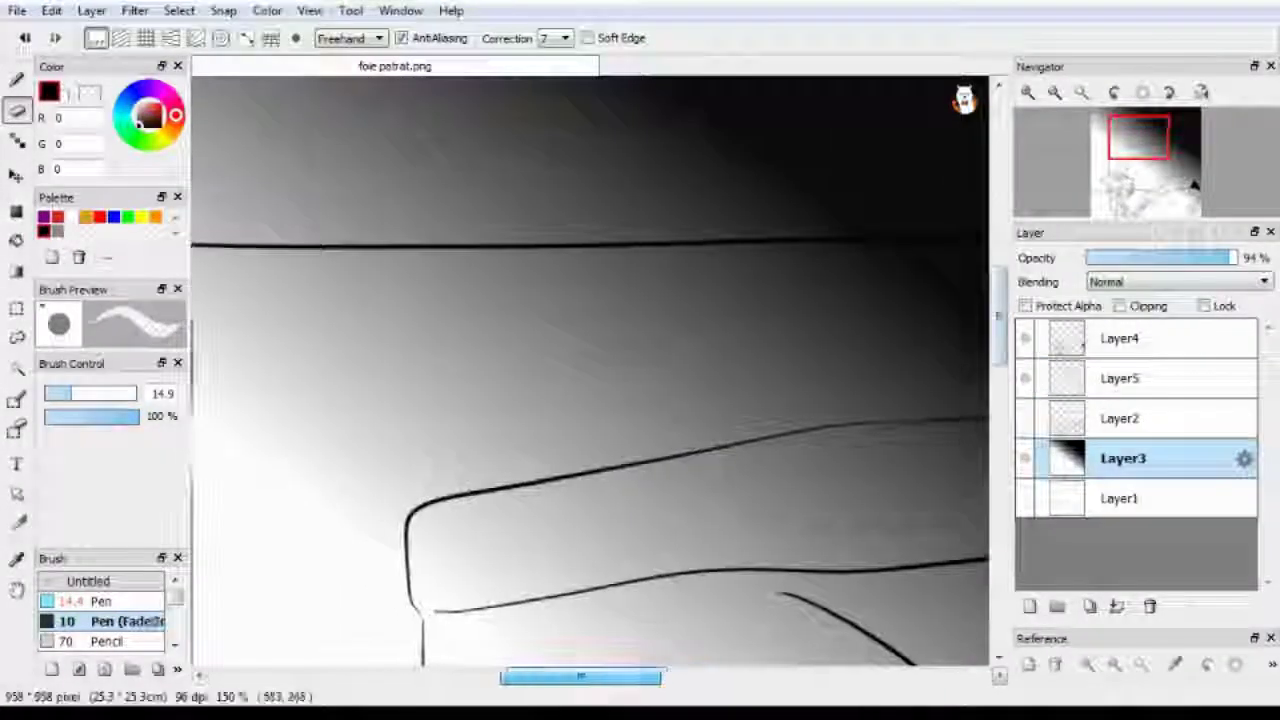
pyautogui.scroll(-10, 595, 370)
pyautogui.hscroll(5, 595, 370)
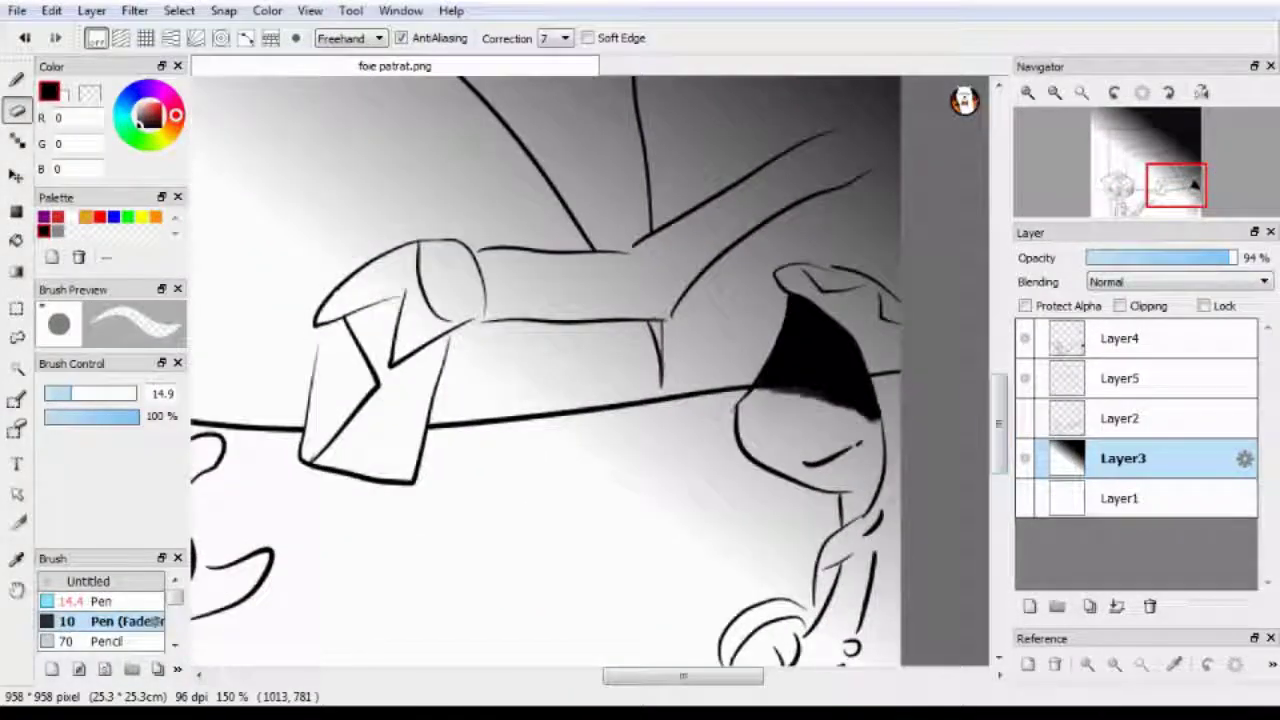
# - Redraw the Layer3 shadow as a linear Foreground-Background gradient from black to grey, then hide that layer
pyautogui.press('g')
pyautogui.scroll(-3, 595, 370)
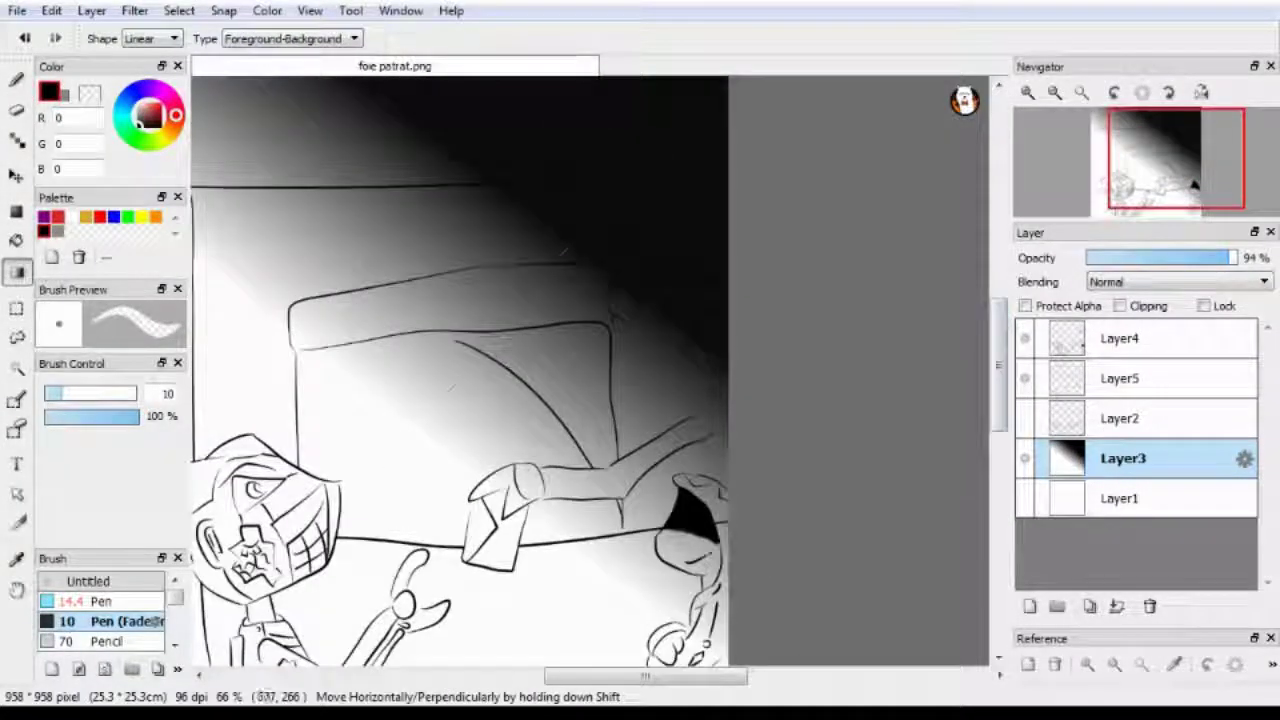
pyautogui.moveTo(750, 252); pyautogui.dragTo(681, 240)
pyautogui.scroll(-1, 610, 370)
pyautogui.click(1025, 458)
pyautogui.click(1120, 378)
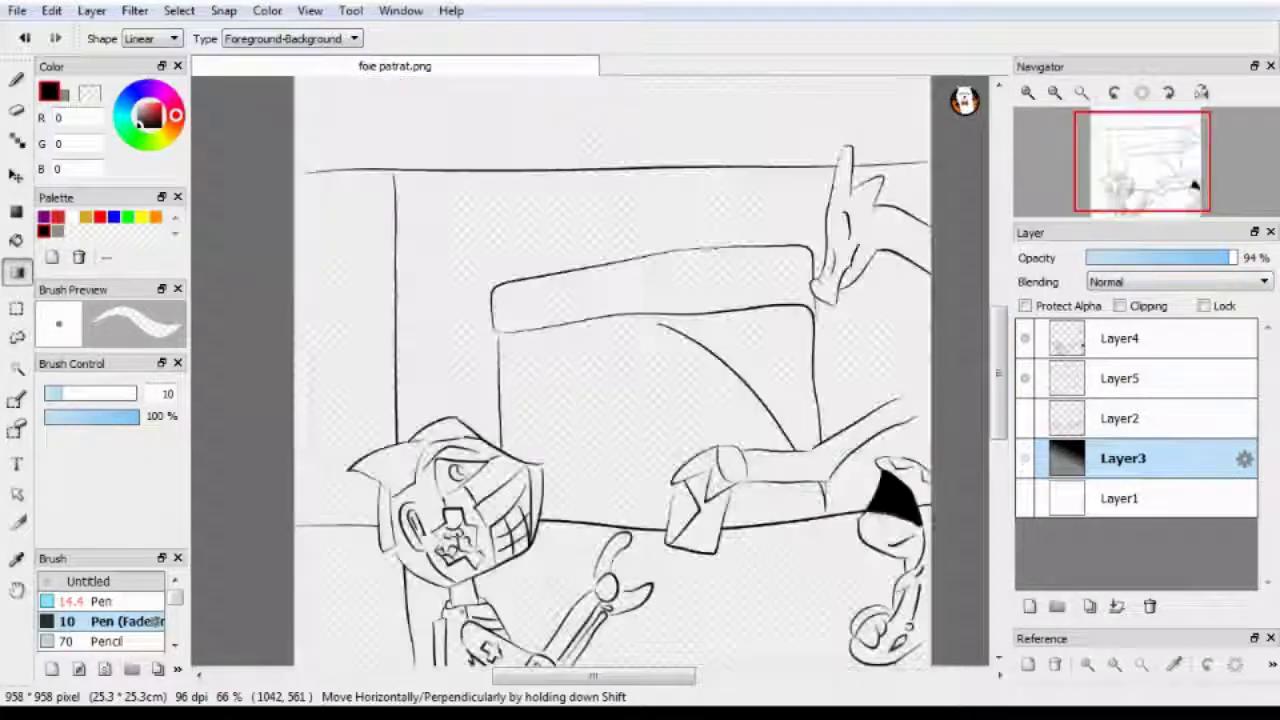
# - Letter the sign band on Layer5 in black with a cross, "HOSPITAL E" and two upward arrows, using the size 10 Pen (Fade In/Out)
pyautogui.scroll(2, 1185, 192)
pyautogui.scroll(2, 1185, 192)
pyautogui.press('b')
pyautogui.moveTo(237, 355); pyautogui.dragTo(290, 378)
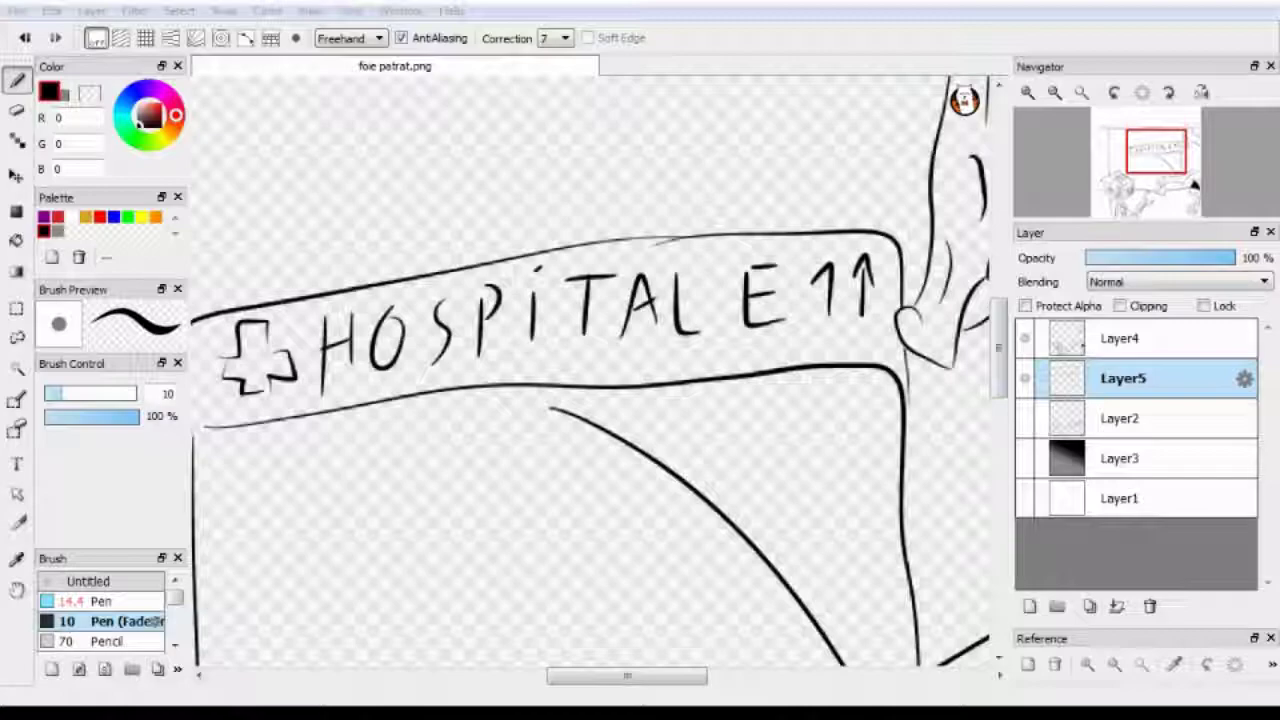
# - Erase the rough cross at the start of the hospital sign and redraw it as a cleaner outline
pyautogui.click(1027, 92)
pyautogui.click(1027, 92)
pyautogui.click(16, 110)
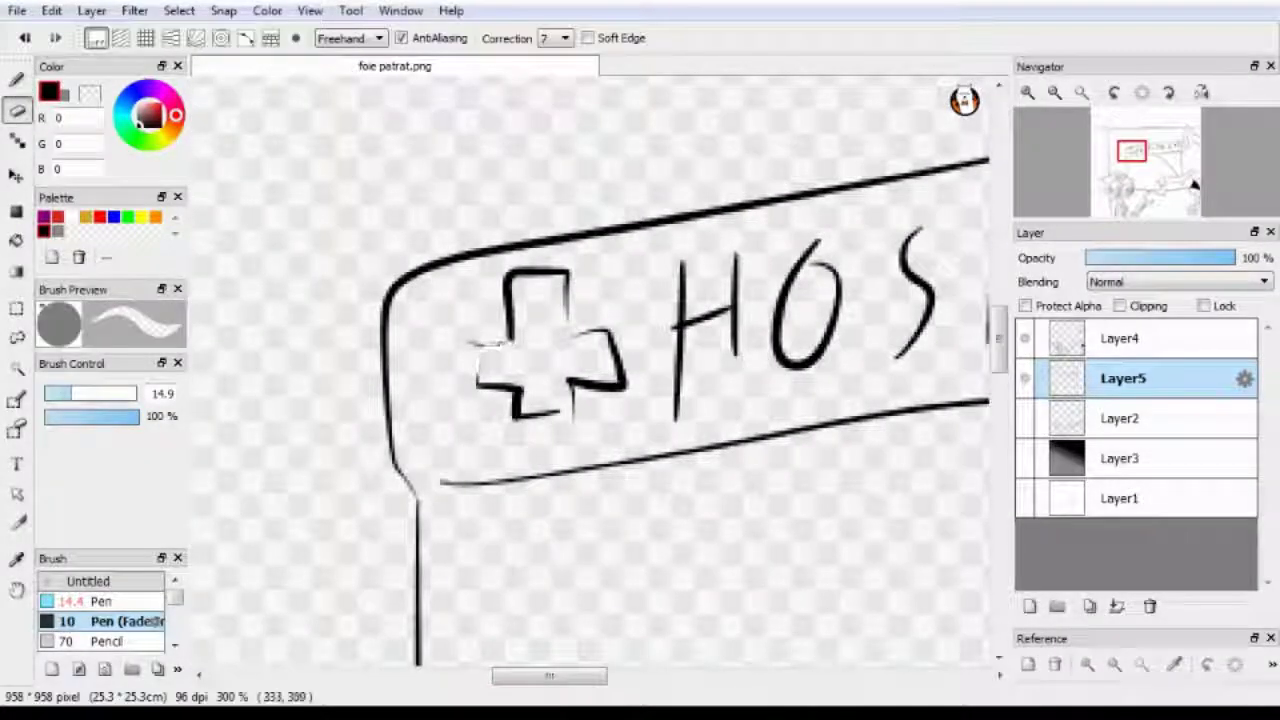
pyautogui.moveTo(510, 395); pyautogui.dragTo(476, 384)
pyautogui.press('b')
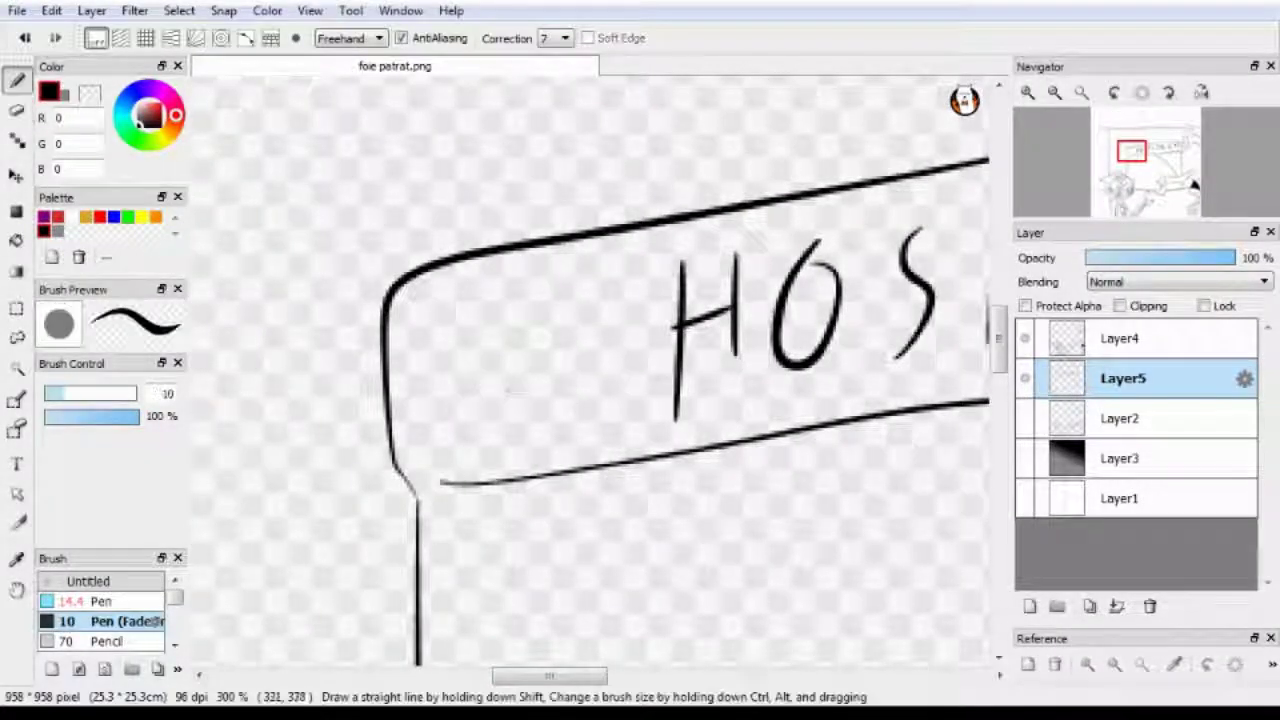
# - Merge the Layer4 line art with Layer5 and show the Layer2 sketch, keeping the Layer3 shadow hidden
pyautogui.hotkey('ctrl', '-')
pyautogui.click(1024, 458)
pyautogui.hotkey('ctrl', '+')
pyautogui.click(1024, 458)
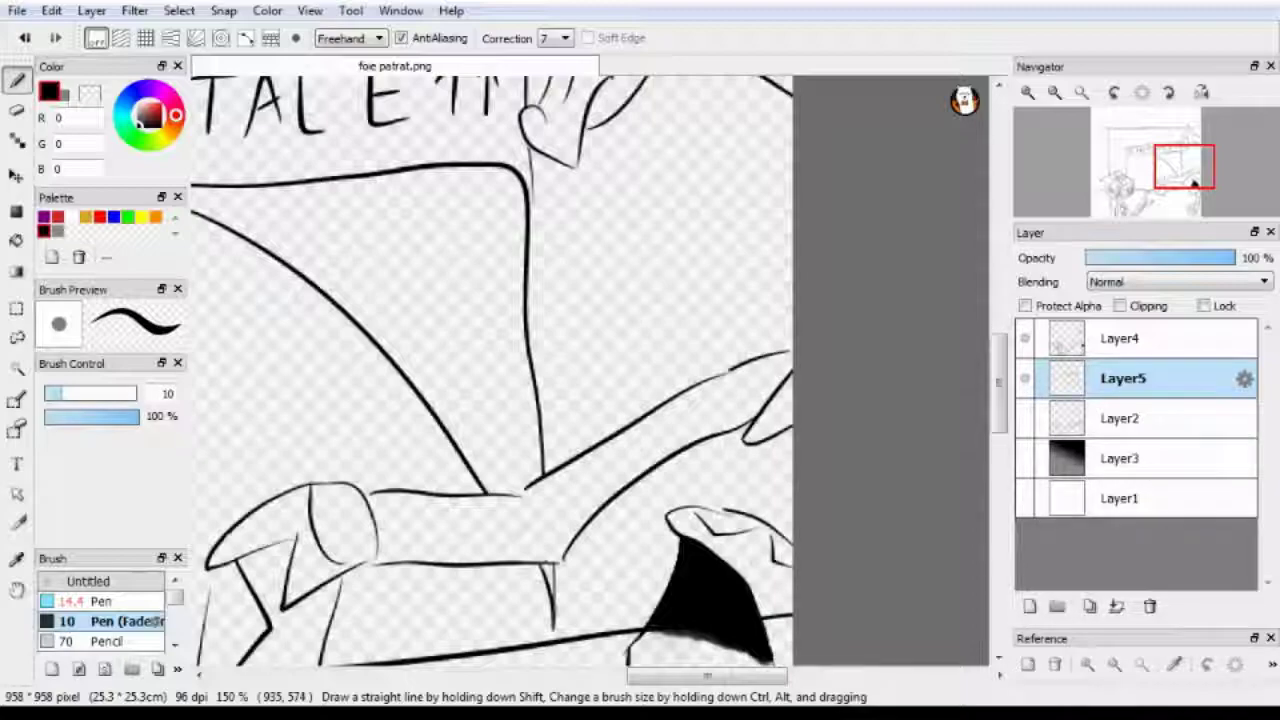
pyautogui.moveTo(1193, 182); pyautogui.dragTo(1194, 188)
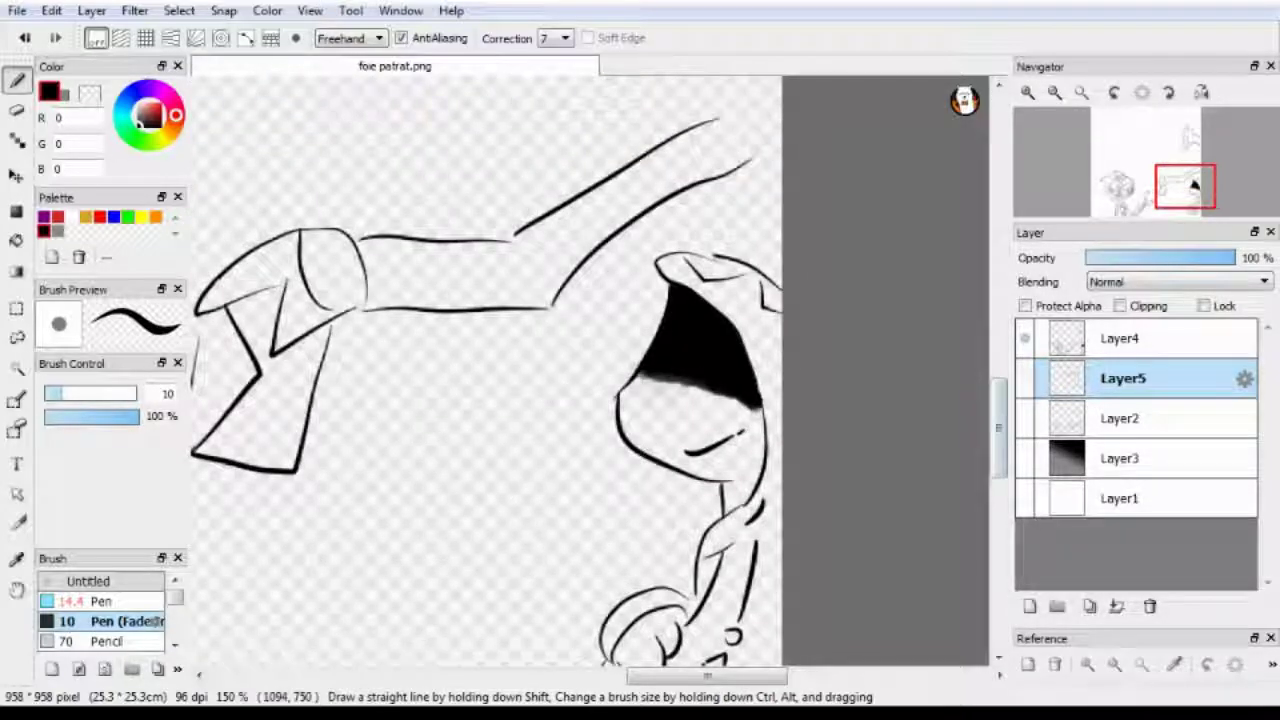
pyautogui.press('e')
pyautogui.hotkey('ctrl', 'z')
pyautogui.hotkey('ctrl', 'z')
pyautogui.hotkey('ctrl', 'z')
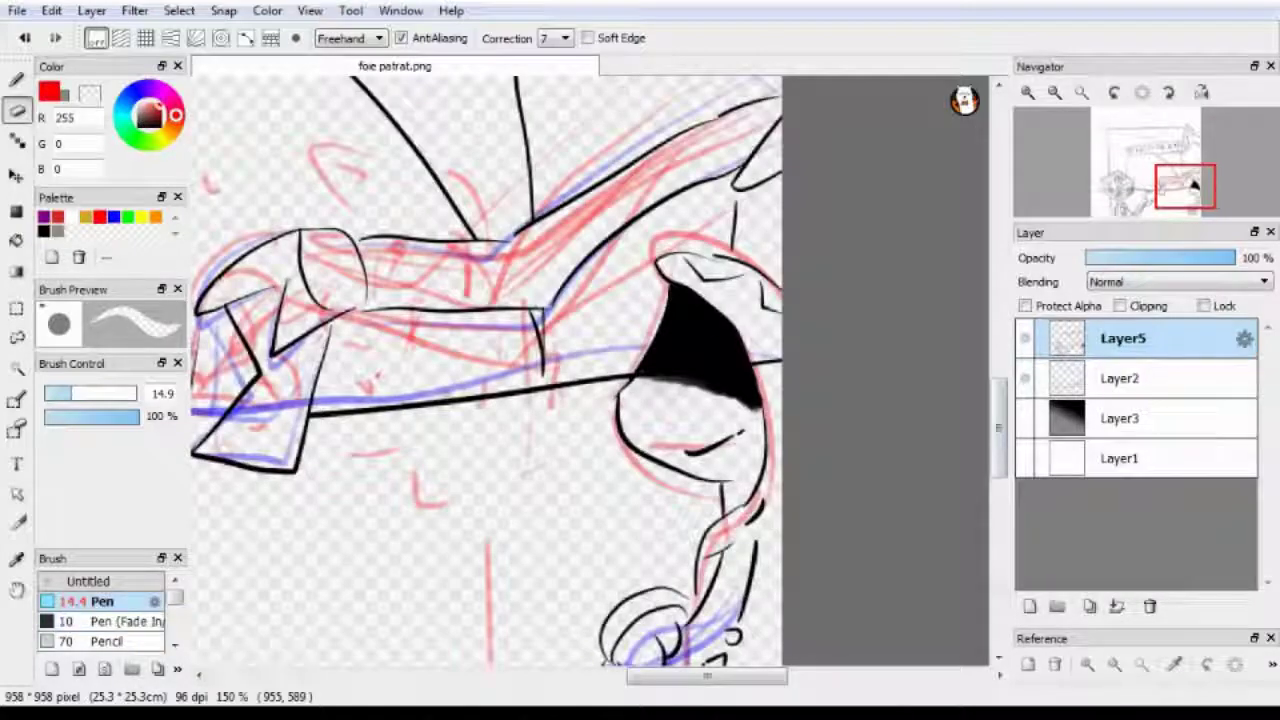
# - Sketch an outstretched arm and clawed hand in red on Layer2 with the size 10 Pen, and add a new layer above it
pyautogui.hotkey('ctrl', 'z')
pyautogui.hotkey('ctrl', 'z')
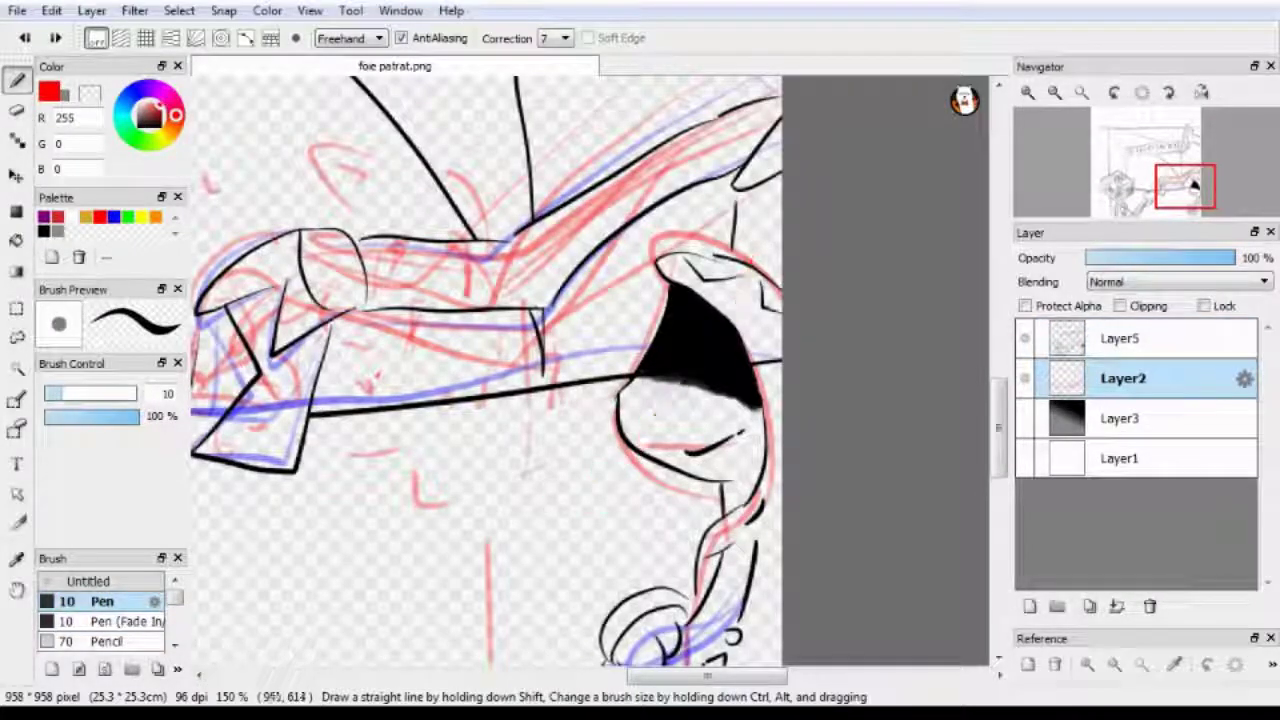
pyautogui.hotkey('ctrl', 'z')
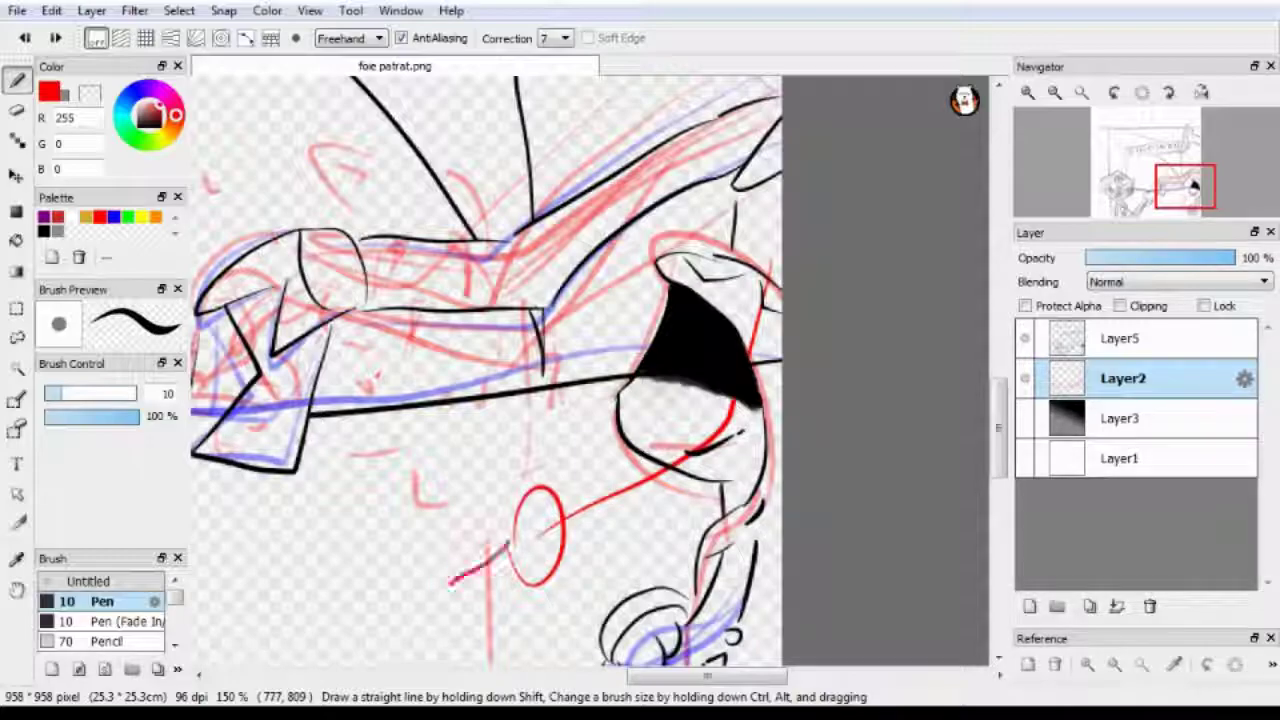
pyautogui.scroll(-2, 485, 370)
pyautogui.moveTo(522, 442); pyautogui.dragTo(546, 512)
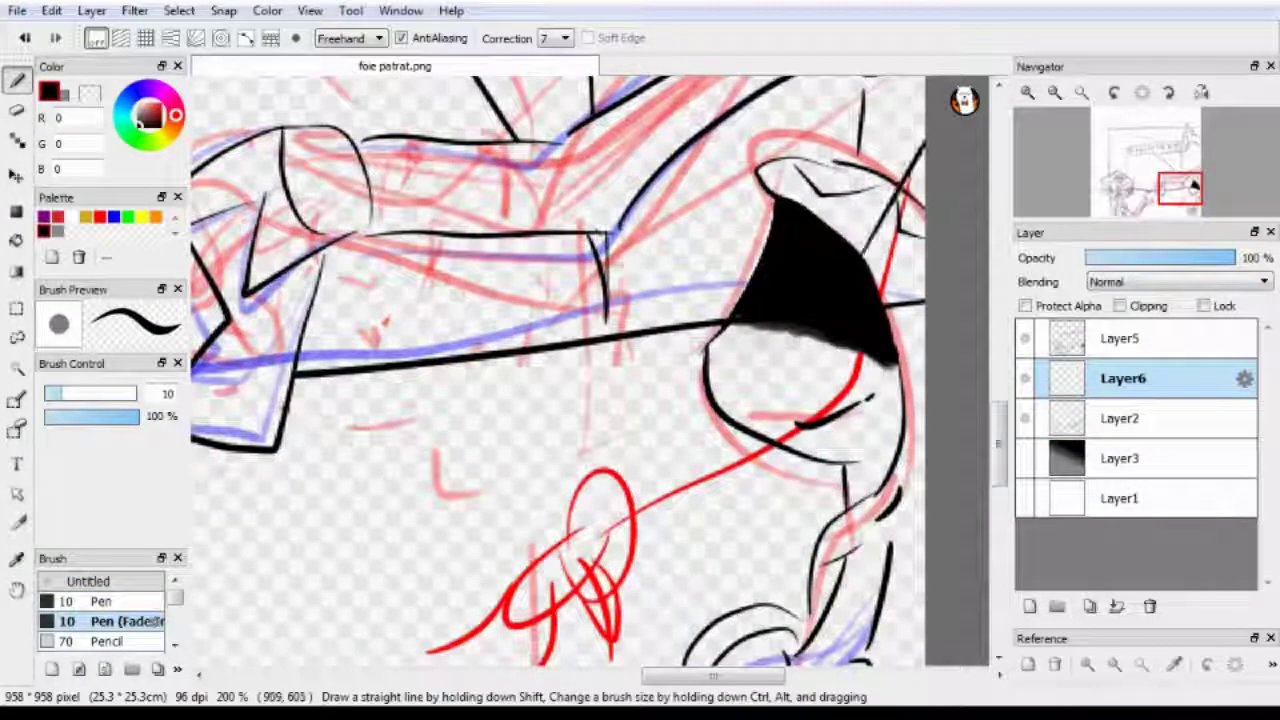
# - Try to ink the sketched hand and forearm in black on Layer6
pyautogui.moveTo(812, 332); pyautogui.dragTo(728, 422)
pyautogui.scroll(-2, 575, 535)
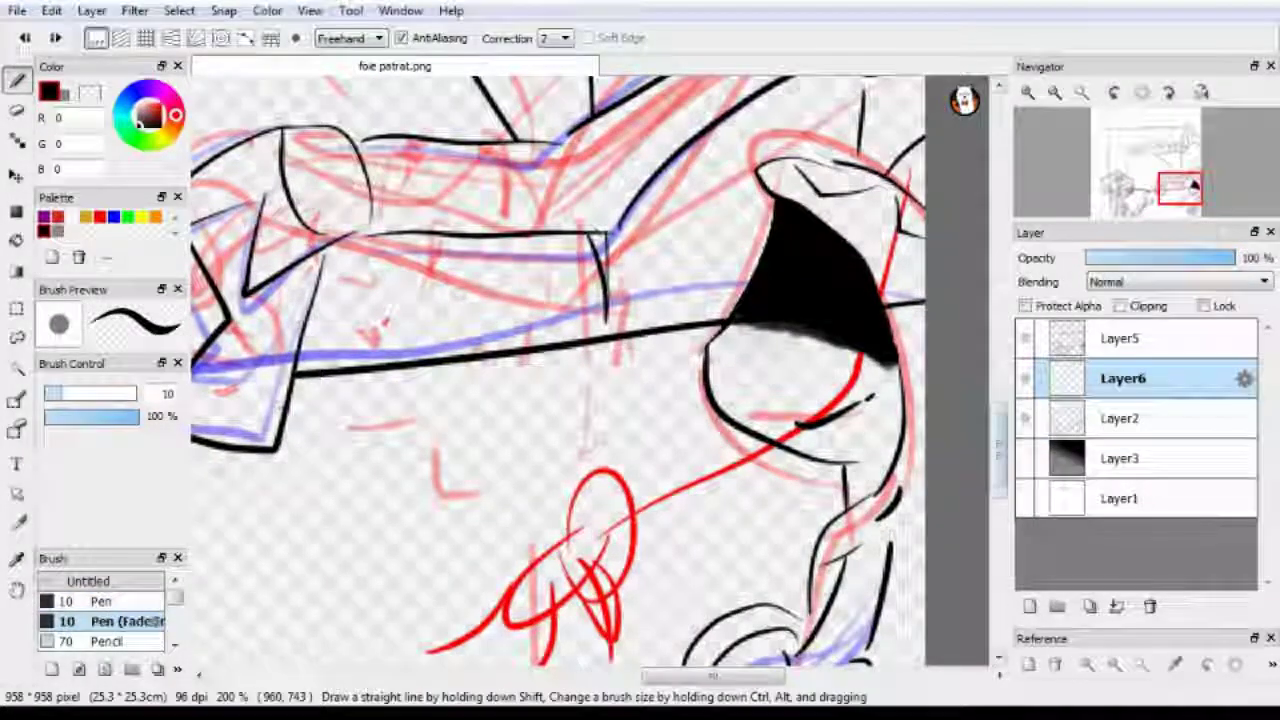
pyautogui.hotkey('ctrl', 'z')
pyautogui.moveTo(505, 505); pyautogui.dragTo(500, 553)
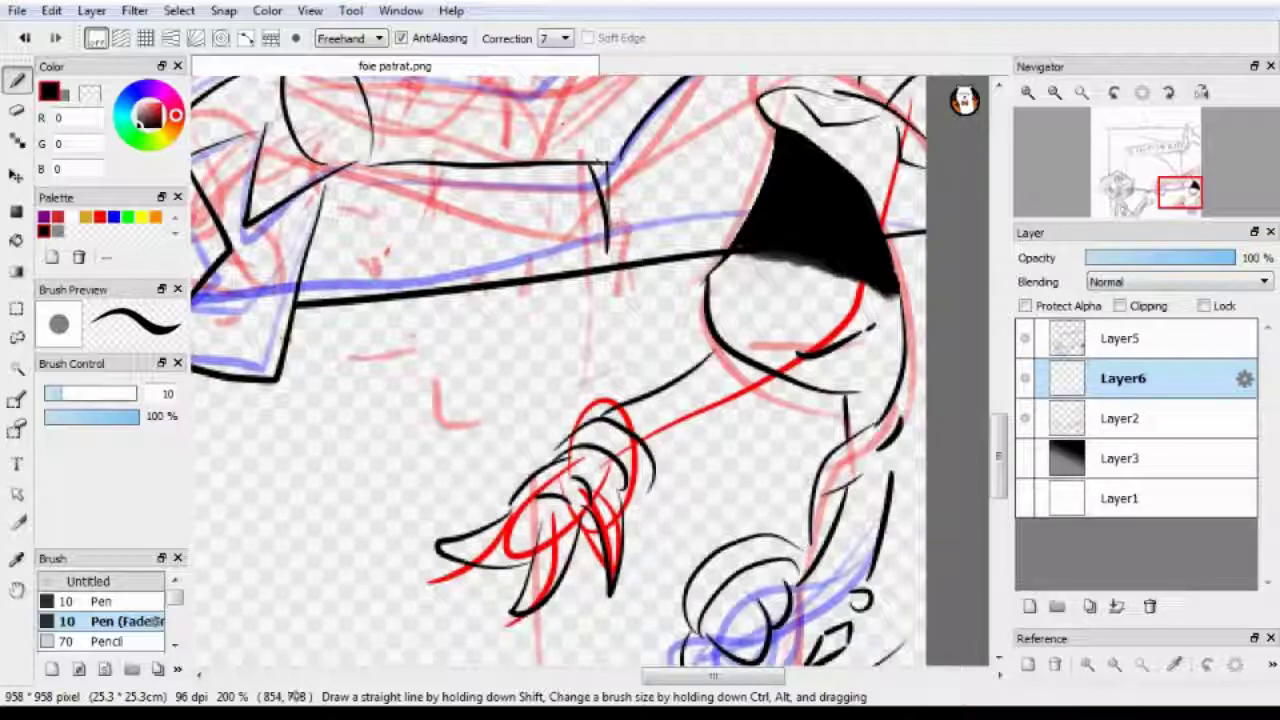
pyautogui.moveTo(800, 405)
pyautogui.mouseDown()
pyautogui.moveTo(630, 432)
pyautogui.moveTo(479, 541)
pyautogui.mouseUp()
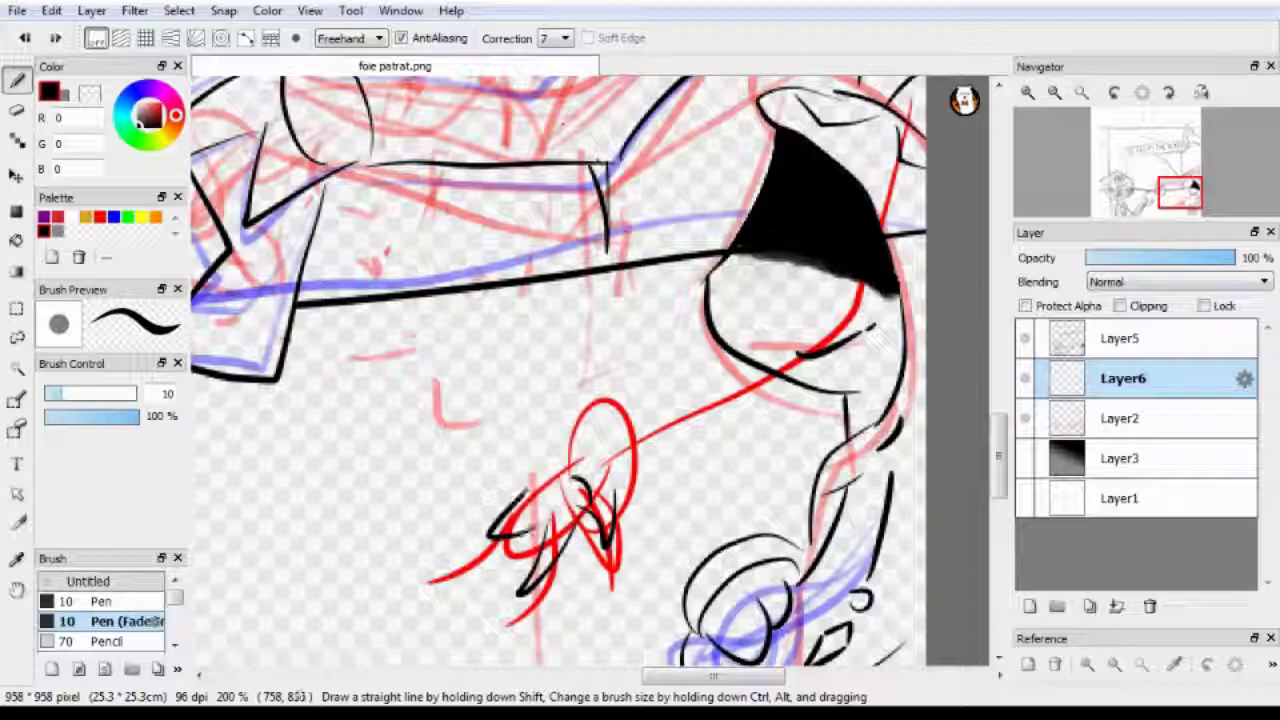
pyautogui.moveTo(790, 400); pyautogui.dragTo(490, 540)
# - Refine the arm sketch on Layer2 in dark red with extra finger lines, cuff rings and both edges of the sleeve
pyautogui.click(57, 217)
pyautogui.click(100, 601)
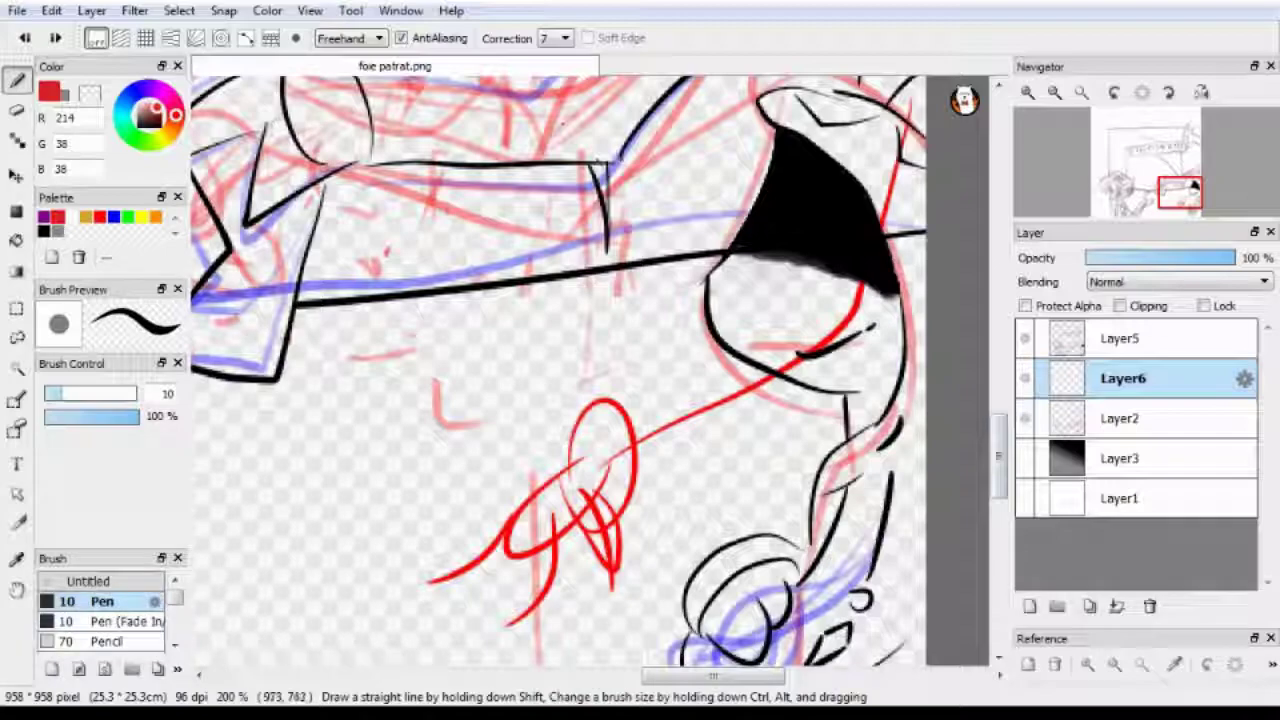
pyautogui.click(1123, 418)
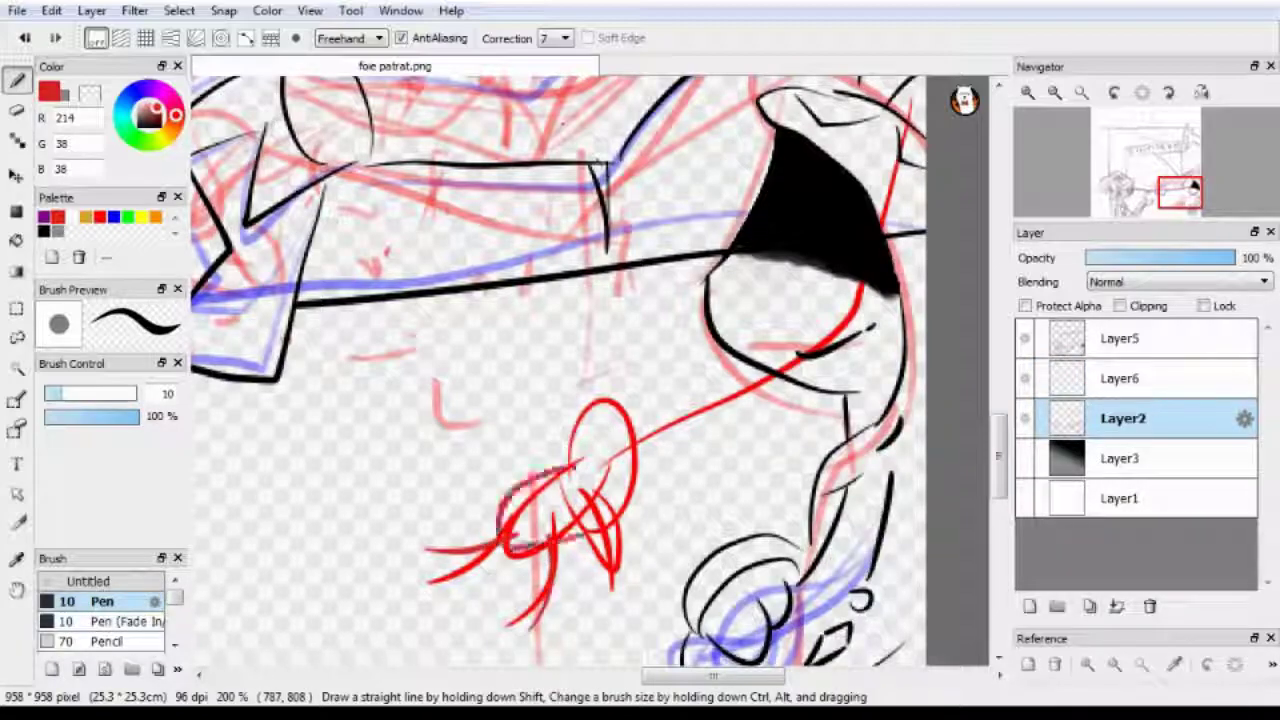
pyautogui.moveTo(575, 455); pyautogui.dragTo(845, 405)
# - Try to ink the fingers of the refined hand in black on Layer6 with the Pen (Fade In/Out)
pyautogui.click(43, 231)
pyautogui.click(100, 621)
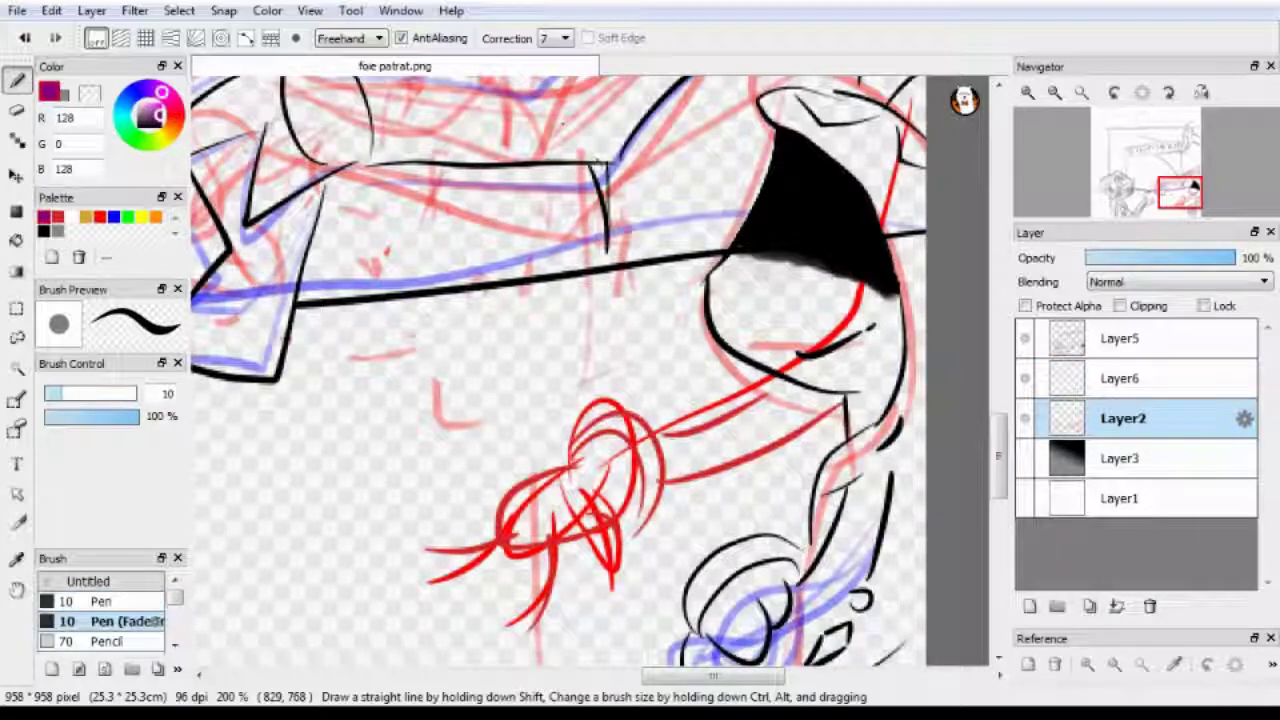
pyautogui.click(1123, 378)
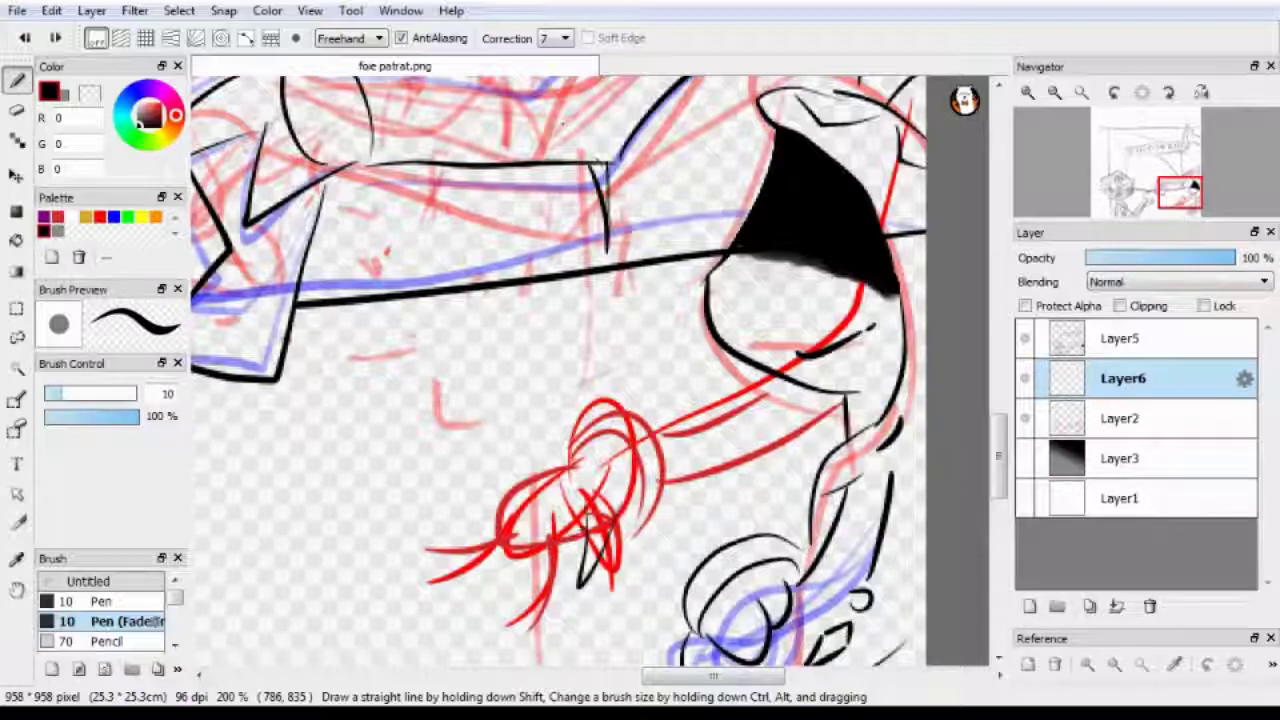
pyautogui.moveTo(428, 572); pyautogui.dragTo(505, 522)
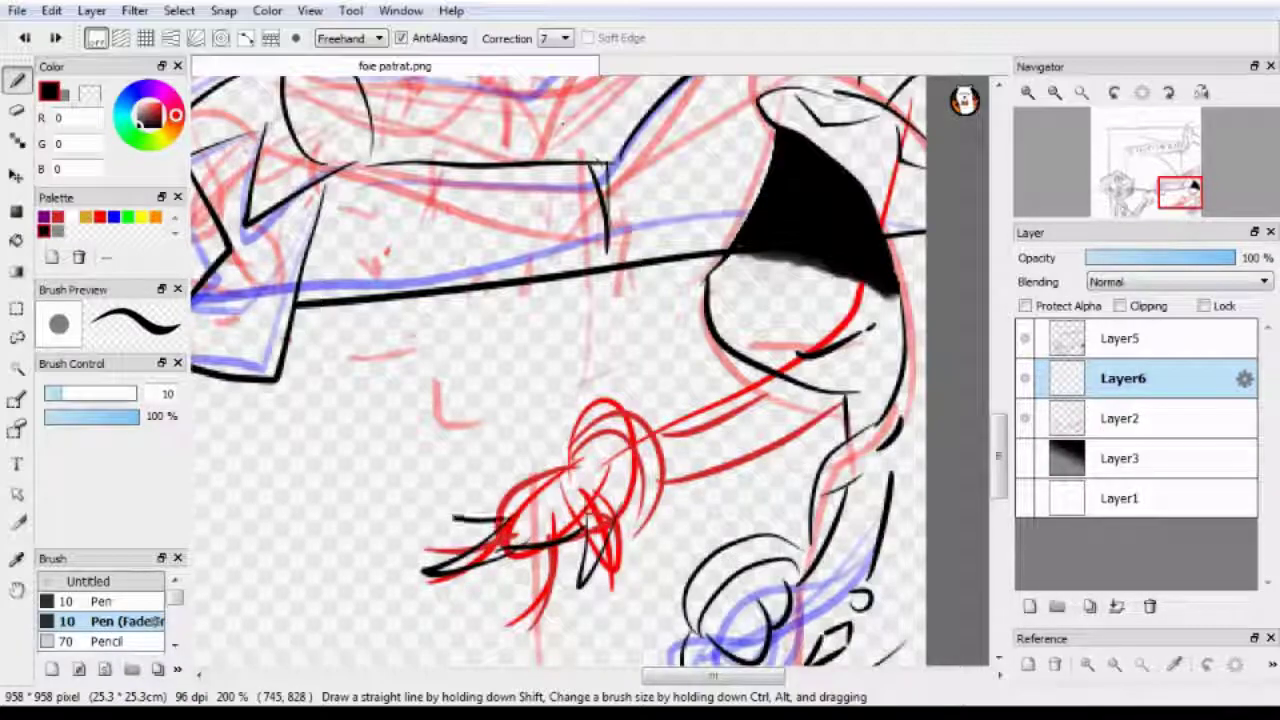
pyautogui.hotkey('ctrl', 'z')
# - Lower the opacity of the Layer2 sketch and make Layer6 the active layer again
pyautogui.click(1123, 418)
pyautogui.click(1123, 378)
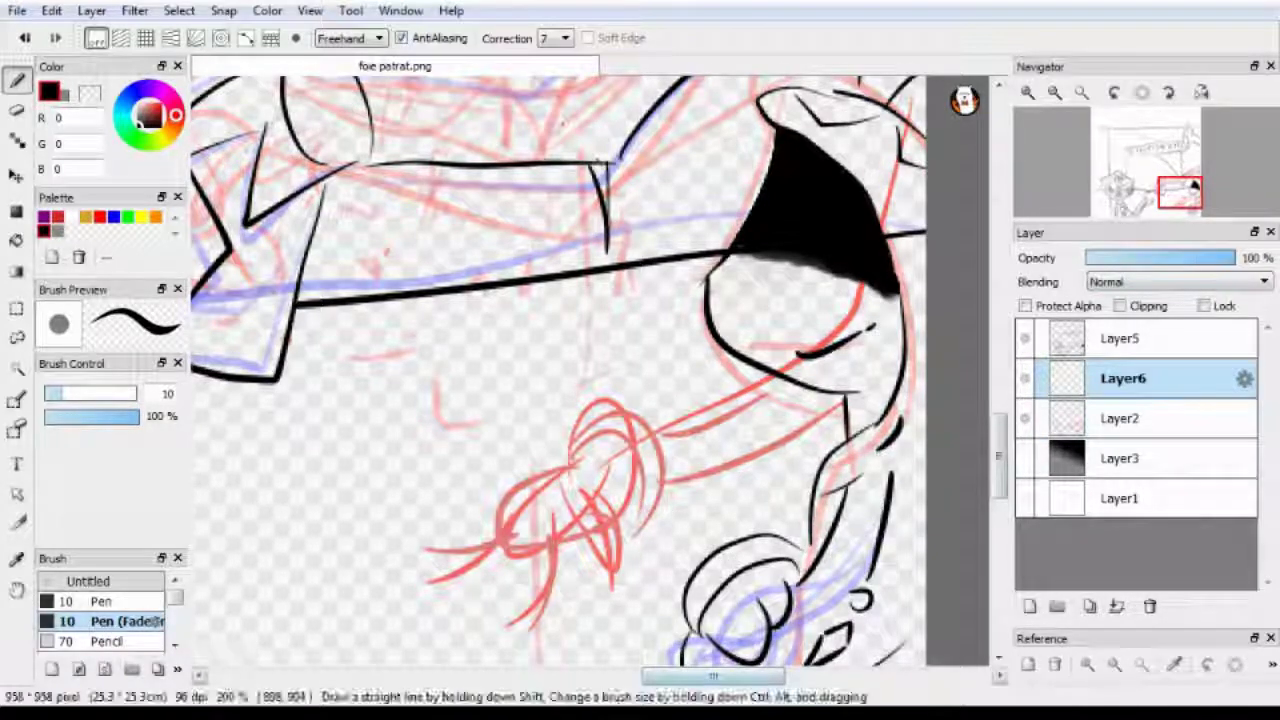
# - Place Layer6 above Layer5 and ink a small rounded emblem with pointed tufts on the envelope's flap
pyautogui.click(1132, 193)
pyautogui.scroll(2, 1193, 185)
pyautogui.click(1123, 338)
pyautogui.click(1113, 92)
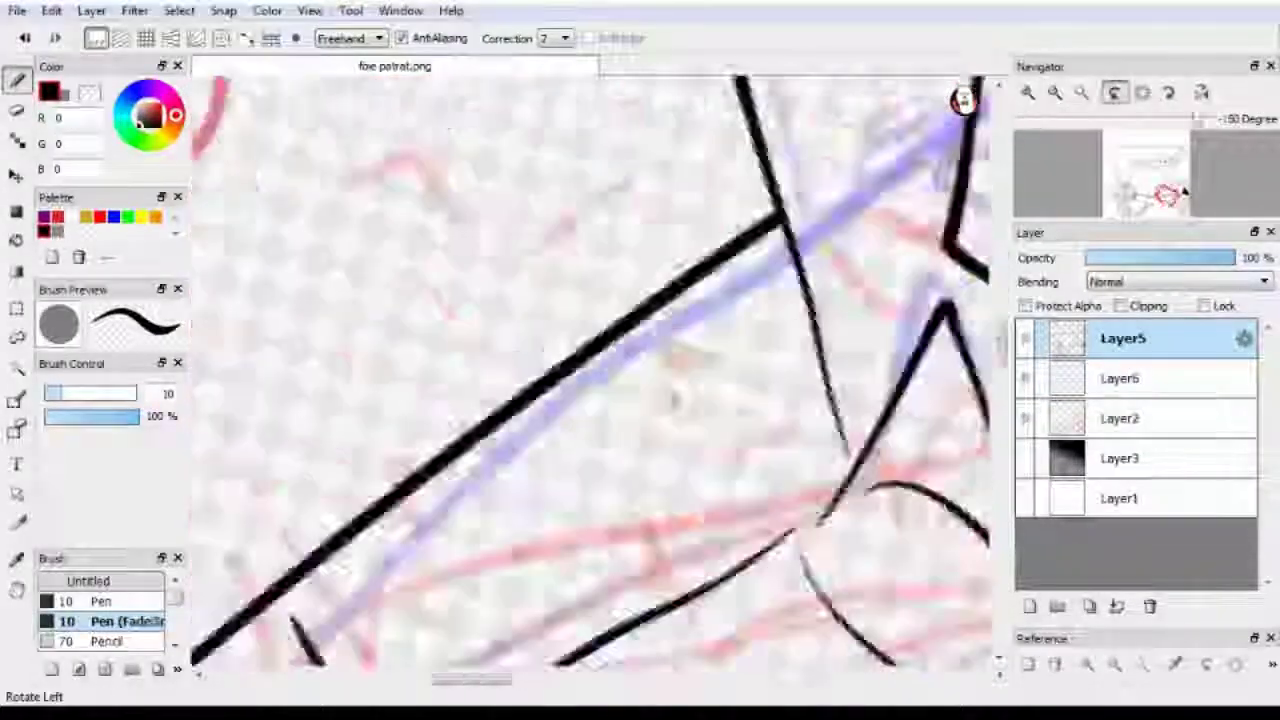
pyautogui.moveTo(1120, 378); pyautogui.dragTo(1138, 340)
pyautogui.moveTo(440, 300)
pyautogui.mouseDown()
pyautogui.moveTo(488, 240)
pyautogui.moveTo(380, 292)
pyautogui.mouseUp()
# - Erase the Layer5 envelope lines inside the emblem and ink a small inner mark in it on Layer6
pyautogui.press('e')
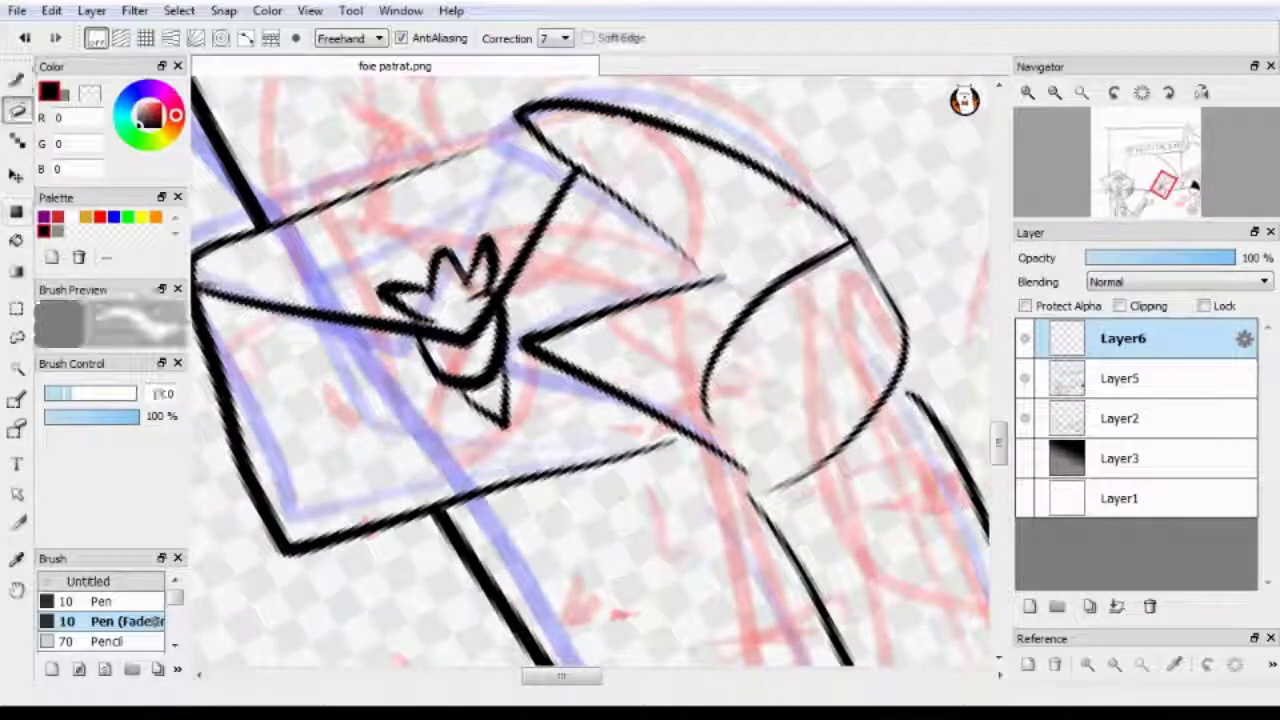
pyautogui.hotkey('ctrl', 'Down')
pyautogui.press('b')
pyautogui.hotkey('ctrl', 'Up')
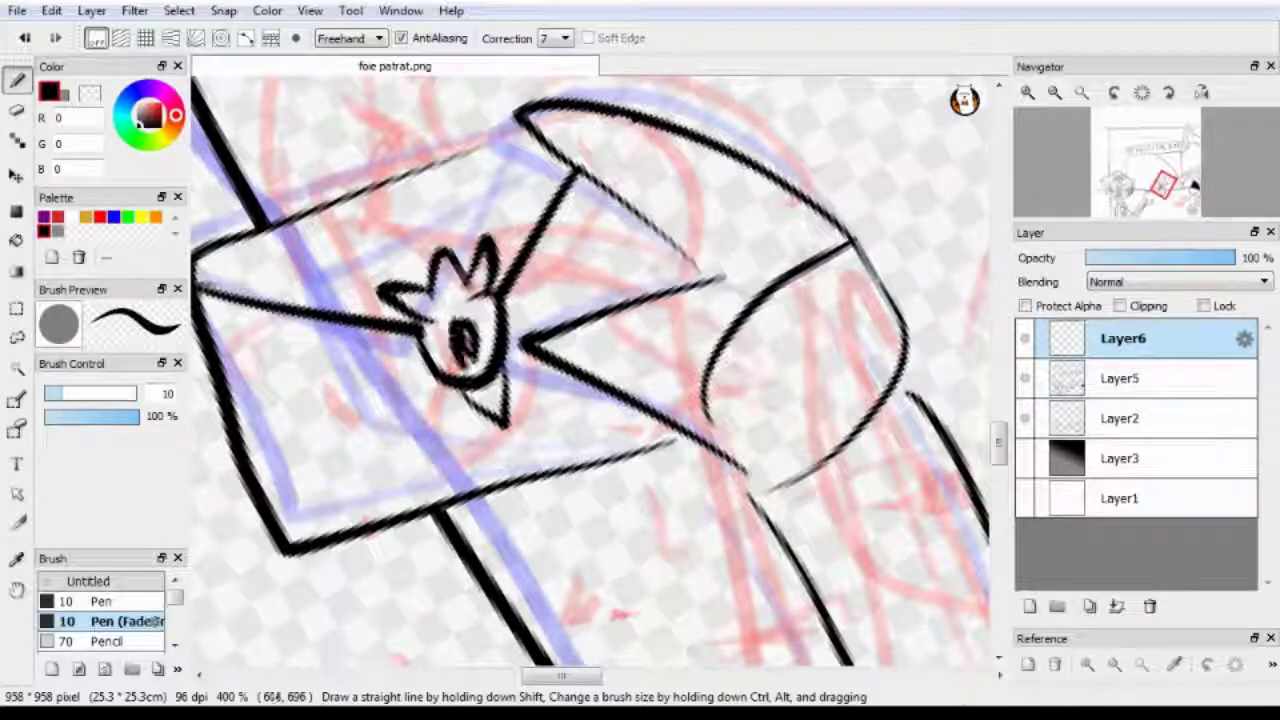
# - Show the Layer3 shadow and ink the hand, cuff rings and arm edges in black on Layer6 over the red sketch
pyautogui.click(1141, 92)
pyautogui.scroll(-6, 700, 400)
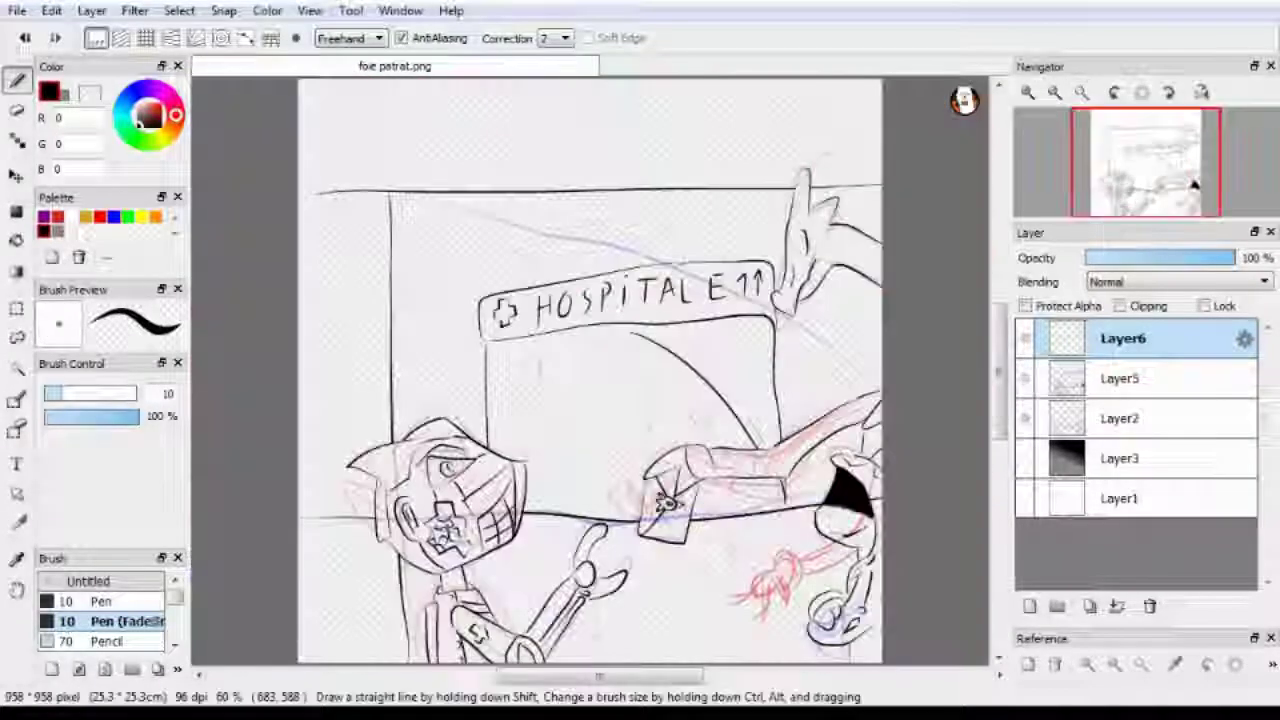
pyautogui.scroll(3, 708, 433)
pyautogui.moveTo(600, 676); pyautogui.dragTo(717, 676)
pyautogui.scroll(3, 708, 433)
pyautogui.scroll(2, 690, 400)
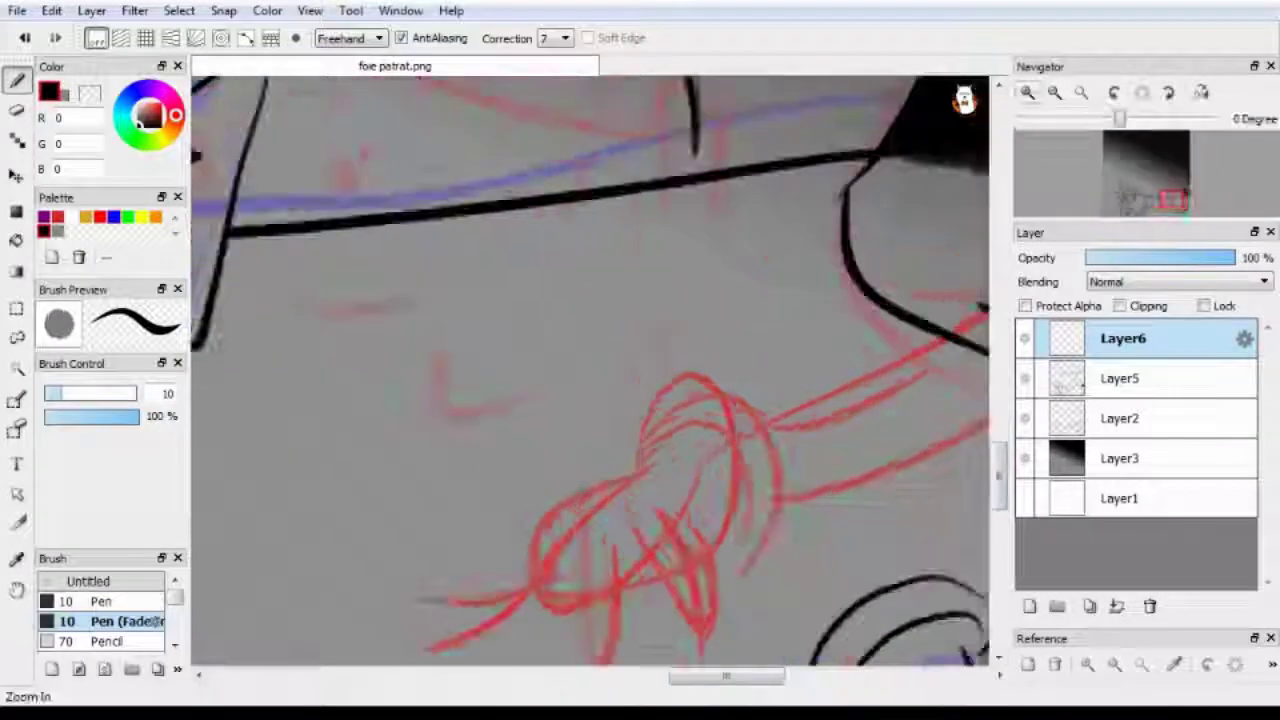
pyautogui.moveTo(657, 352); pyautogui.dragTo(718, 350)
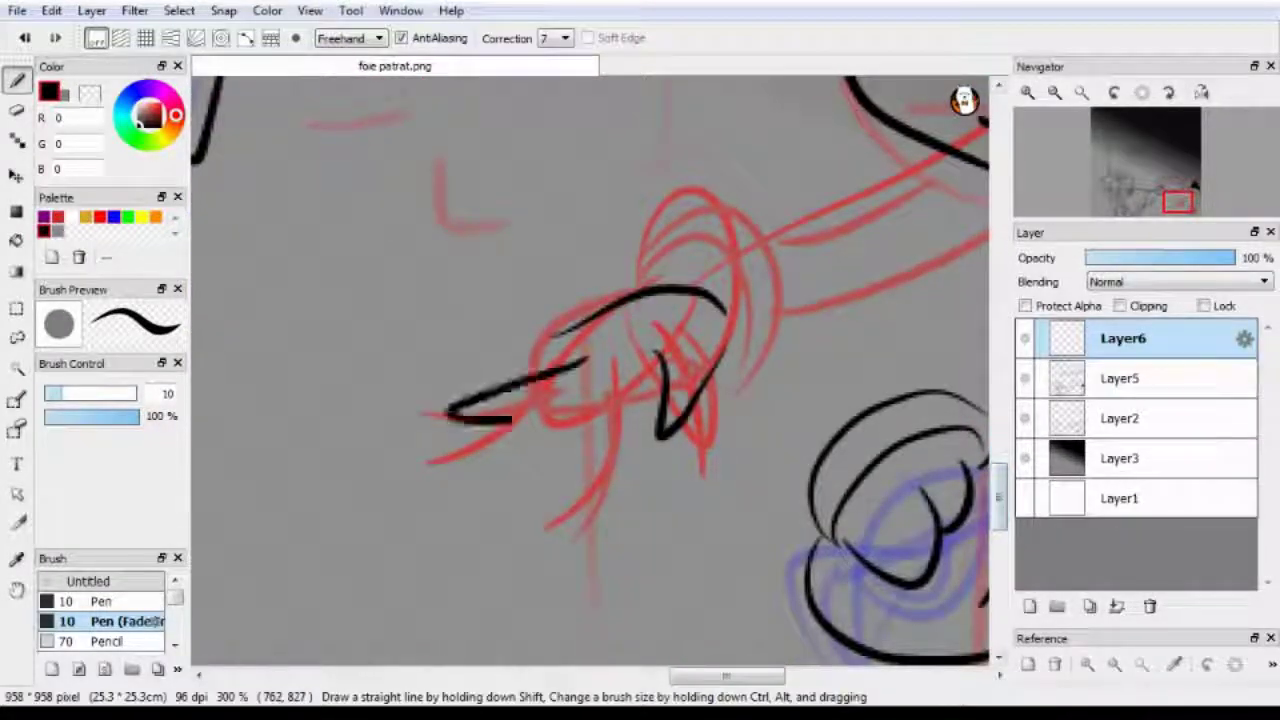
pyautogui.moveTo(540, 338); pyautogui.dragTo(524, 423)
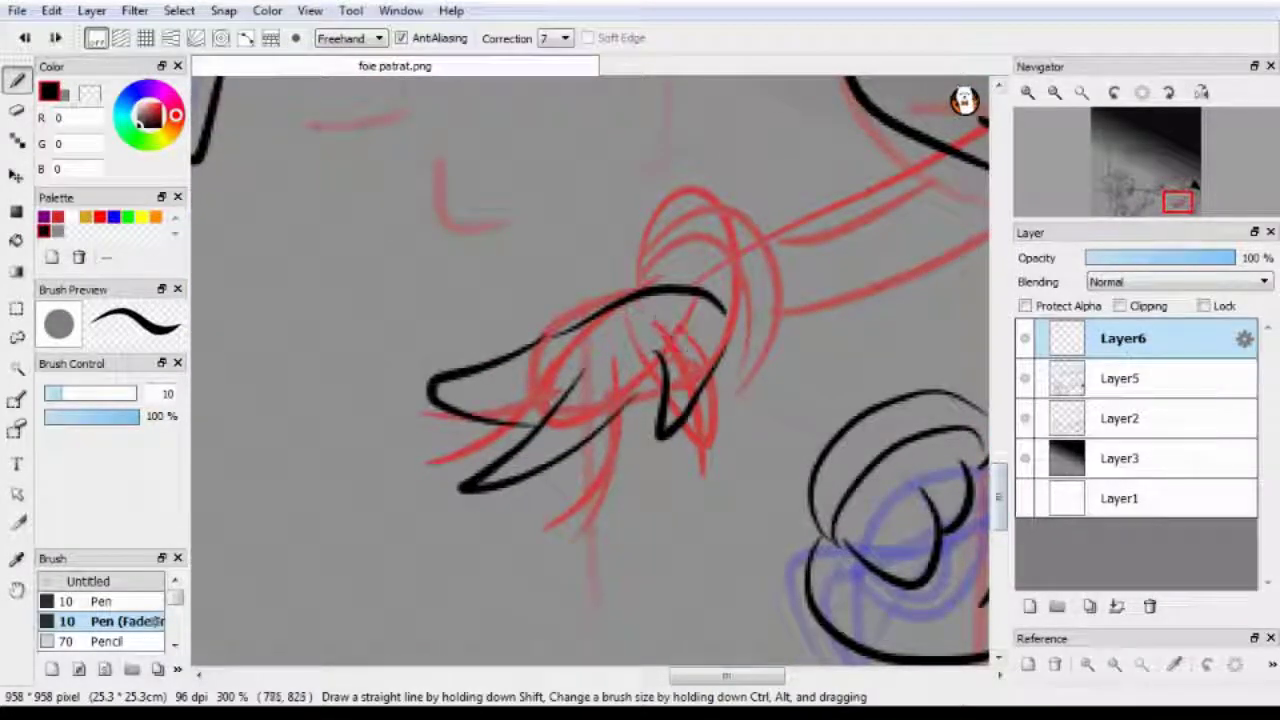
pyautogui.moveTo(740, 200); pyautogui.dragTo(385, 450)
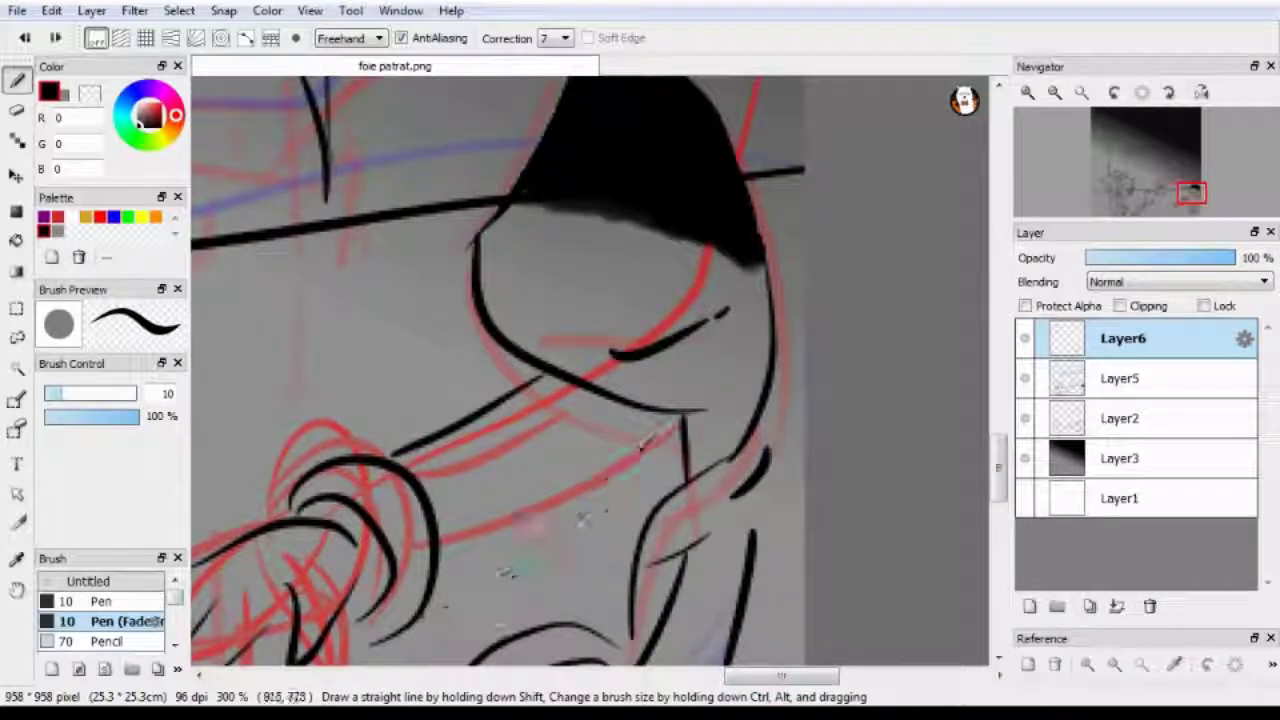
pyautogui.moveTo(645, 445); pyautogui.dragTo(435, 600)
# - Merge Layer6 into Layer5, move the Layer2 sketch below Layer1 at the bottom of the stack, and reselect Layer5
pyautogui.press('e')
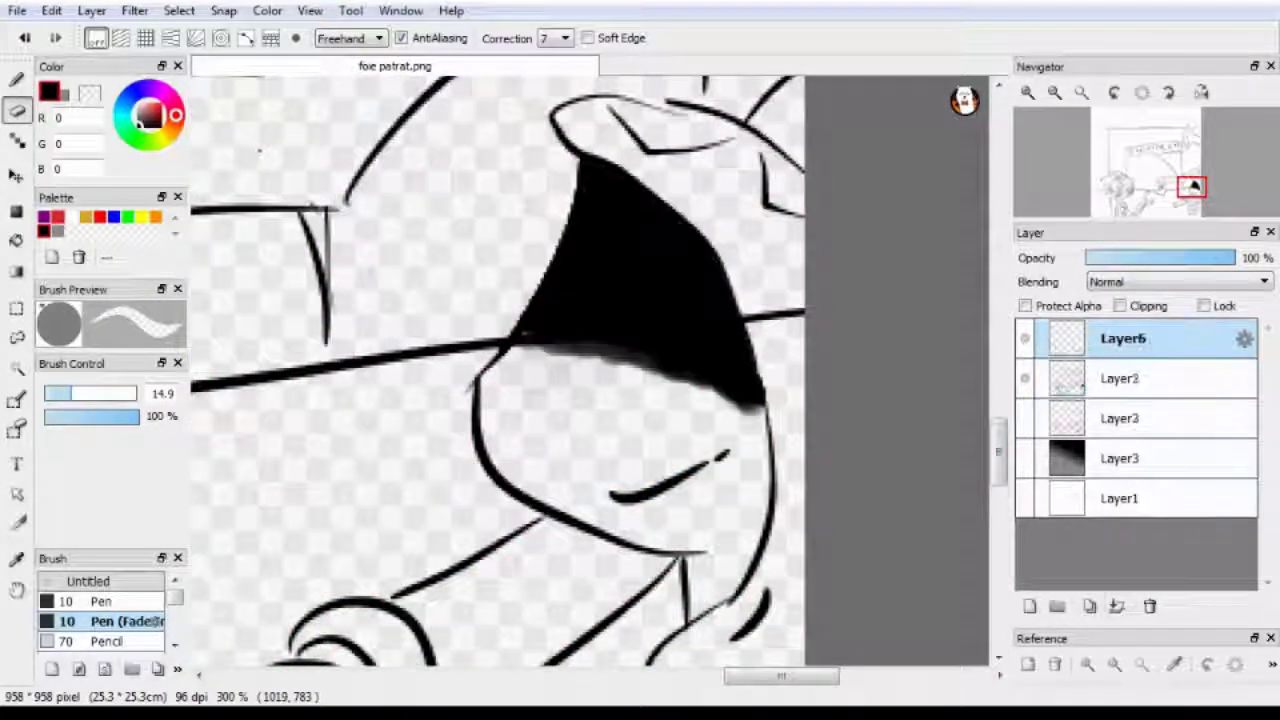
pyautogui.click(1149, 606)
pyautogui.click(1081, 92)
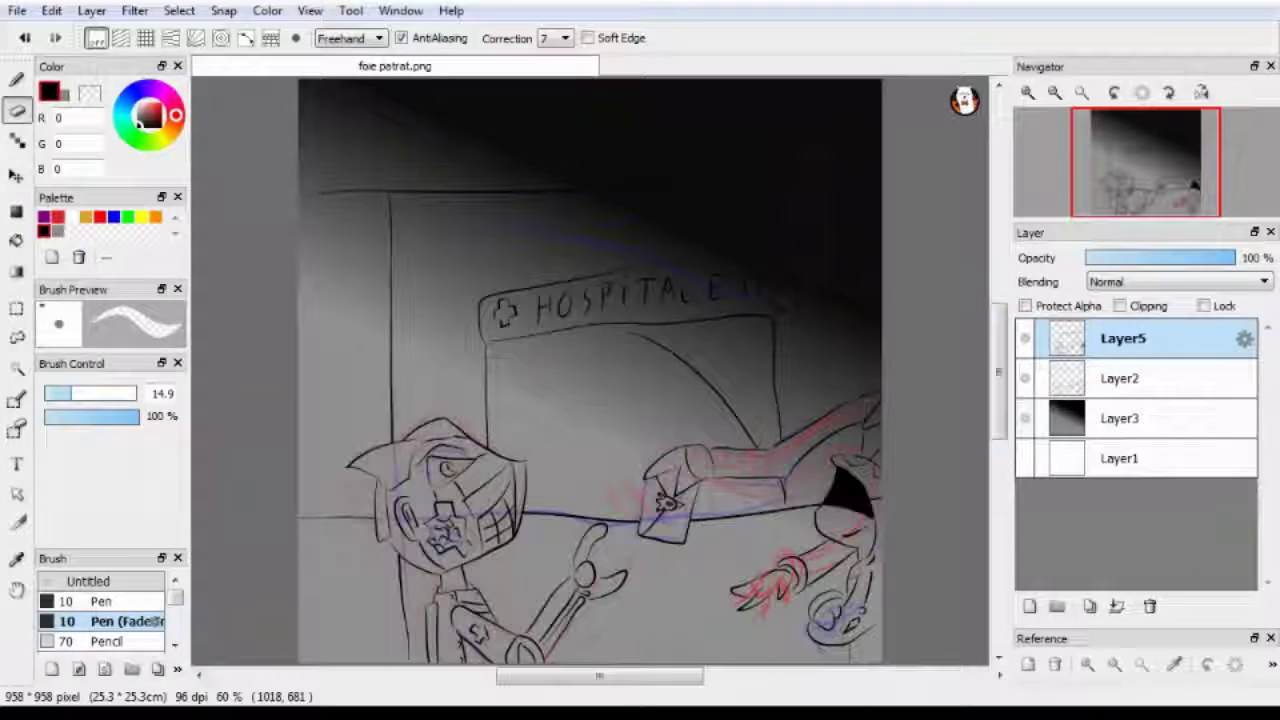
pyautogui.moveTo(1119, 378); pyautogui.dragTo(1119, 460)
pyautogui.scroll(2, 785, 660)
pyautogui.moveTo(600, 677); pyautogui.dragTo(650, 677)
pyautogui.click(1122, 338)
# - With the plain Pen brush, close the gaps where the lower reaching arm meets its cuff rings in black on Layer5
pyautogui.scroll(4, 922, 372)
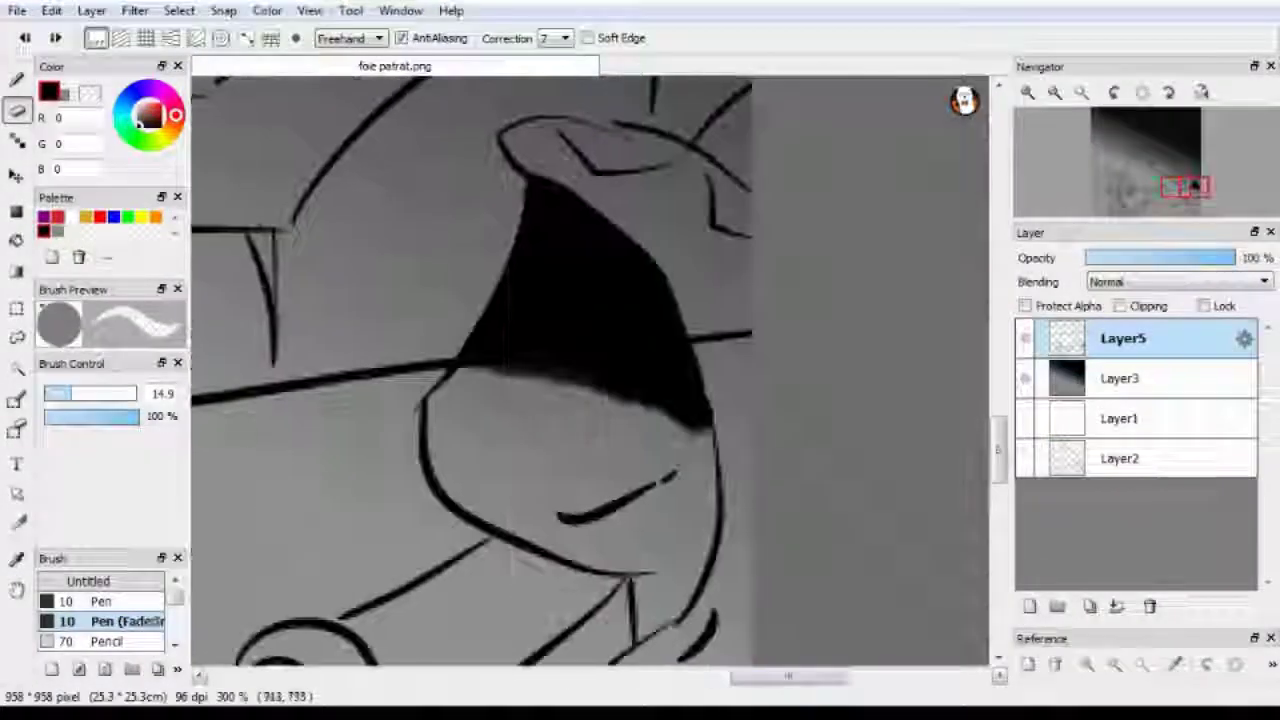
pyautogui.scroll(-5, 212, 548)
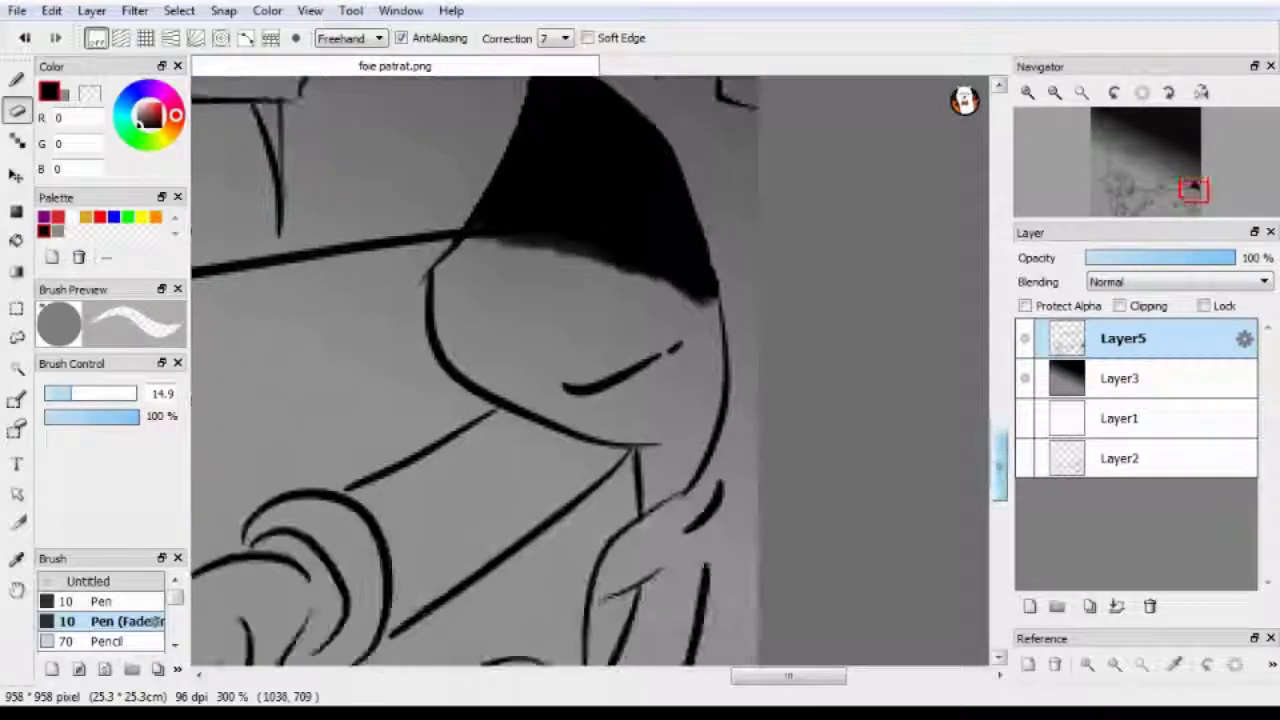
pyautogui.scroll(8, 212, 548)
pyautogui.press('b')
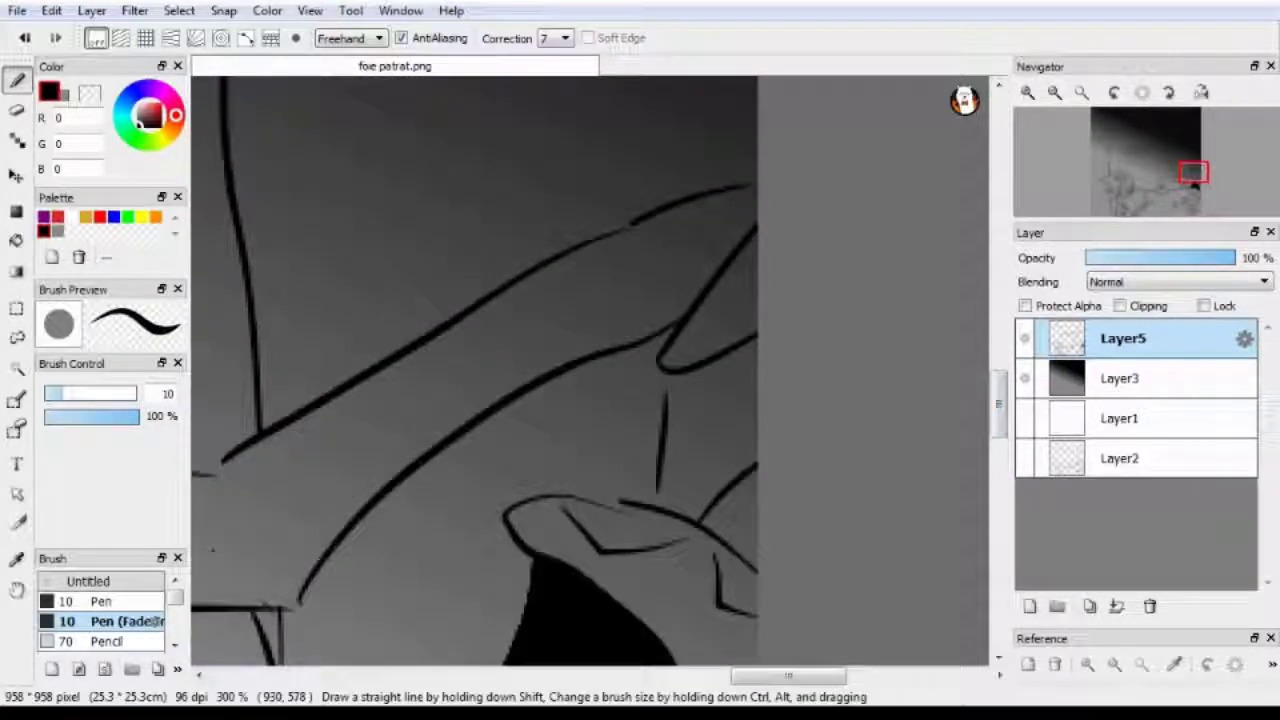
pyautogui.scroll(-5, 212, 548)
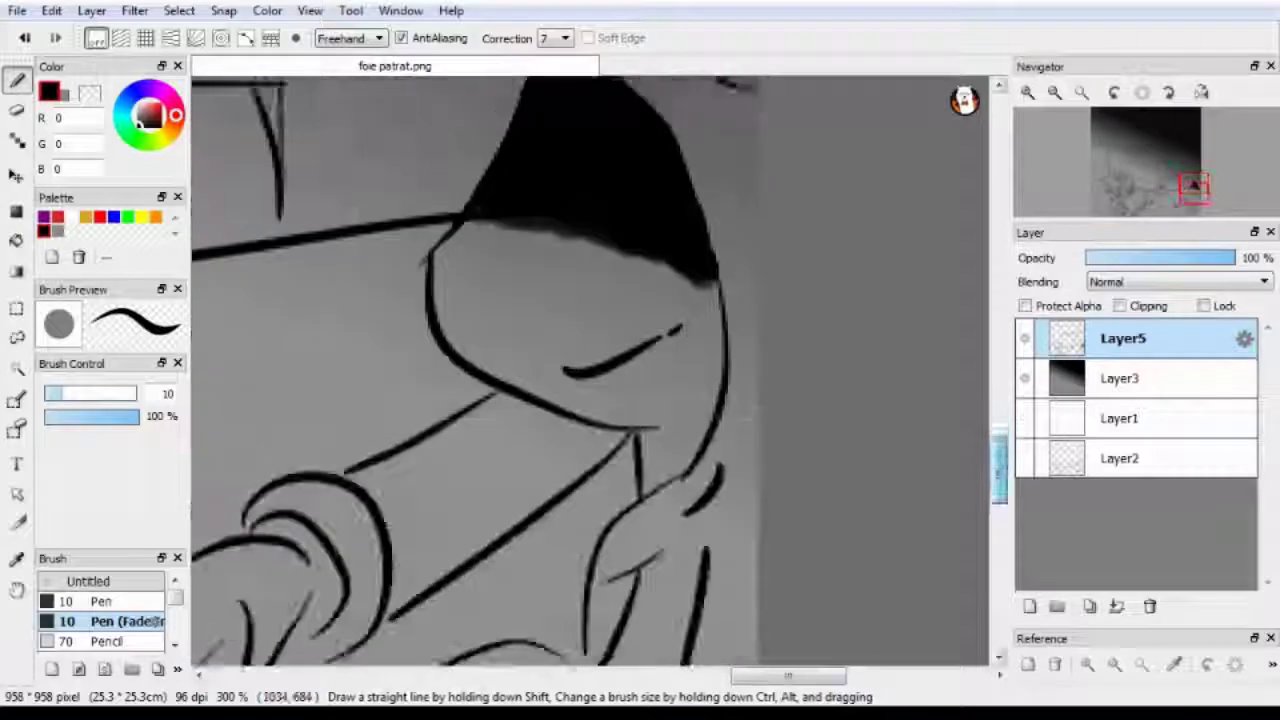
pyautogui.click(100, 601)
pyautogui.hotkey('ctrl', '+')
pyautogui.hotkey('ctrl', '+')
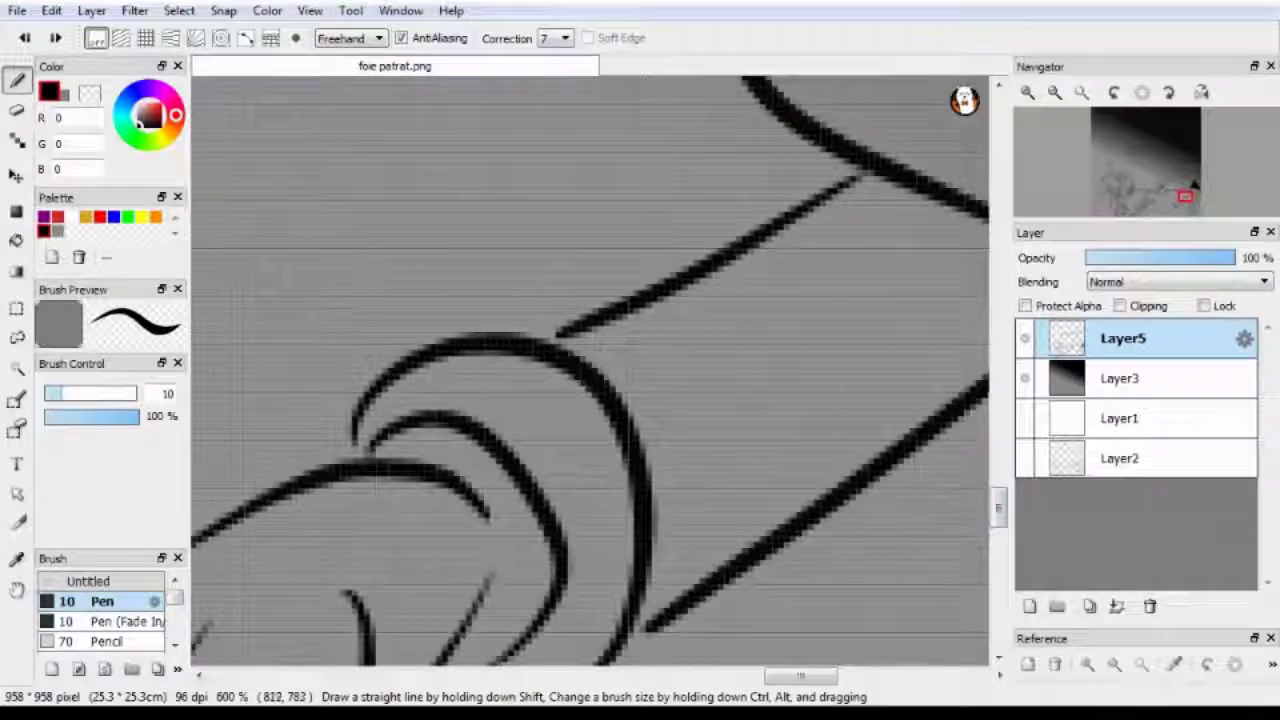
pyautogui.scroll(-3, 590, 370)
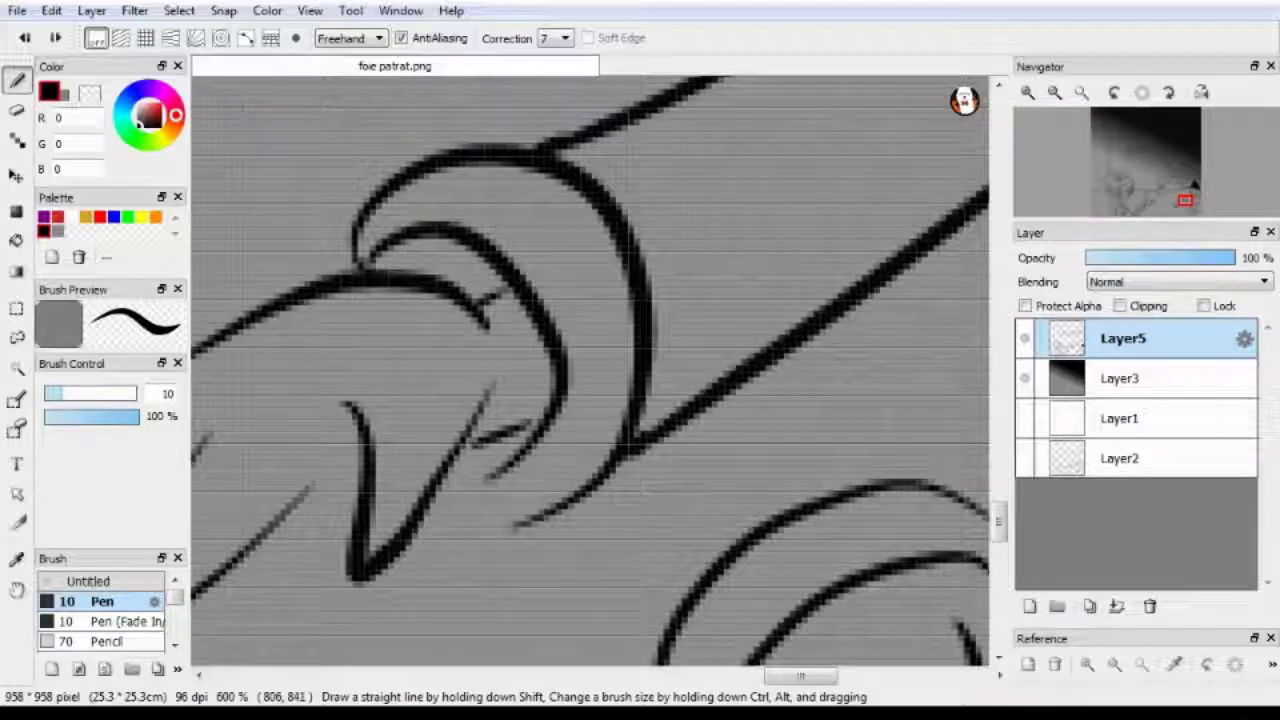
# - Close the remaining gaps in the lower reaching hand's finger outlines and fill the hand with solid black
pyautogui.hscroll(-2, 590, 370)
pyautogui.scroll(-2, 590, 370)
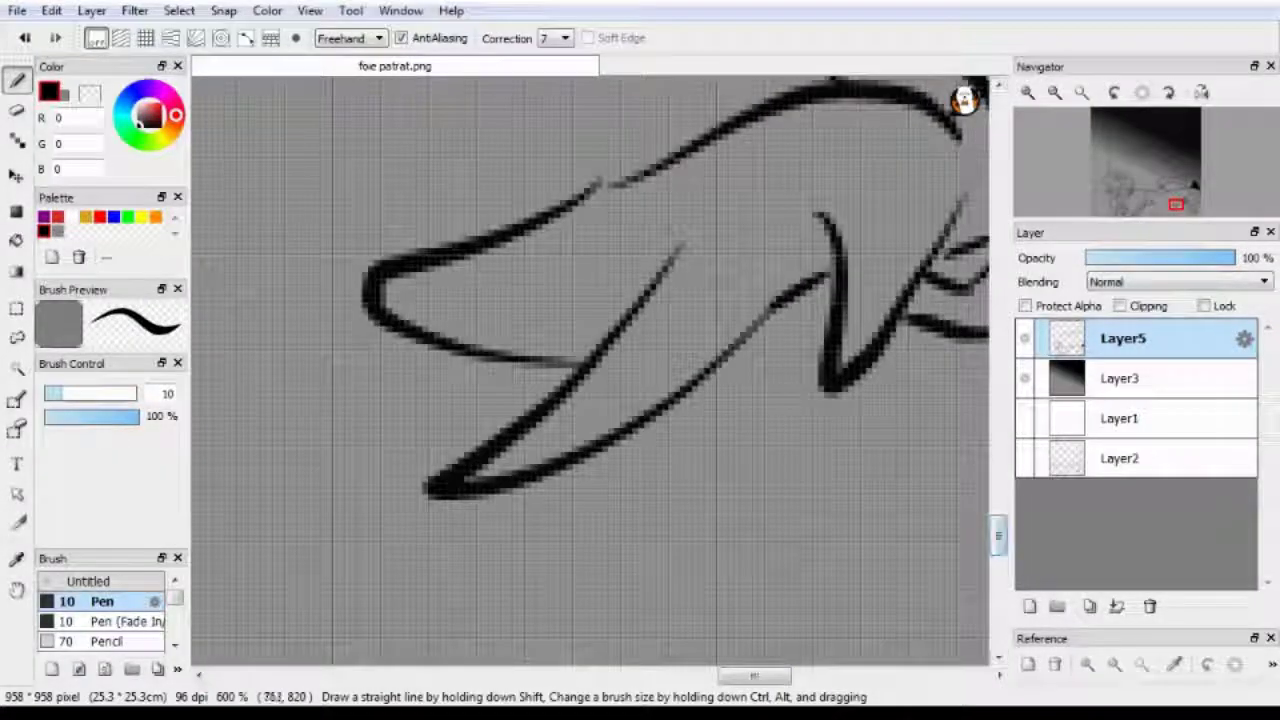
pyautogui.moveTo(898, 137); pyautogui.dragTo(852, 211)
pyautogui.scroll(3, 590, 370)
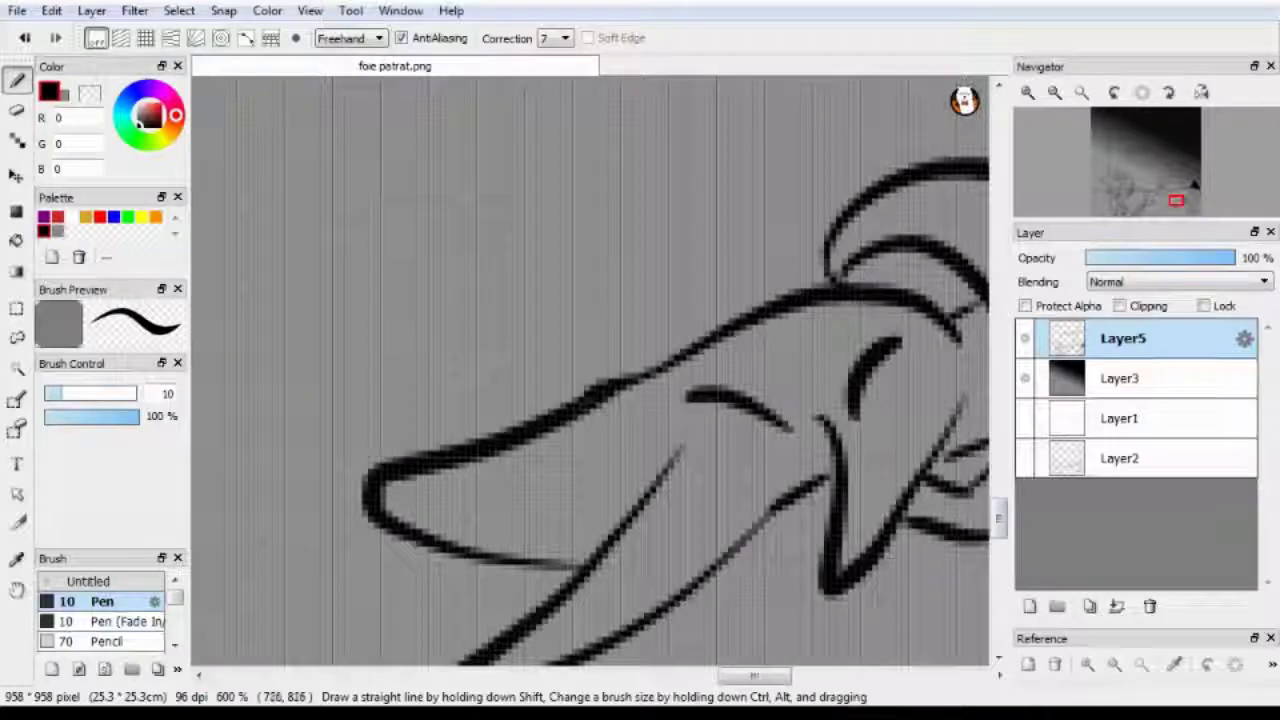
pyautogui.scroll(4, 590, 370)
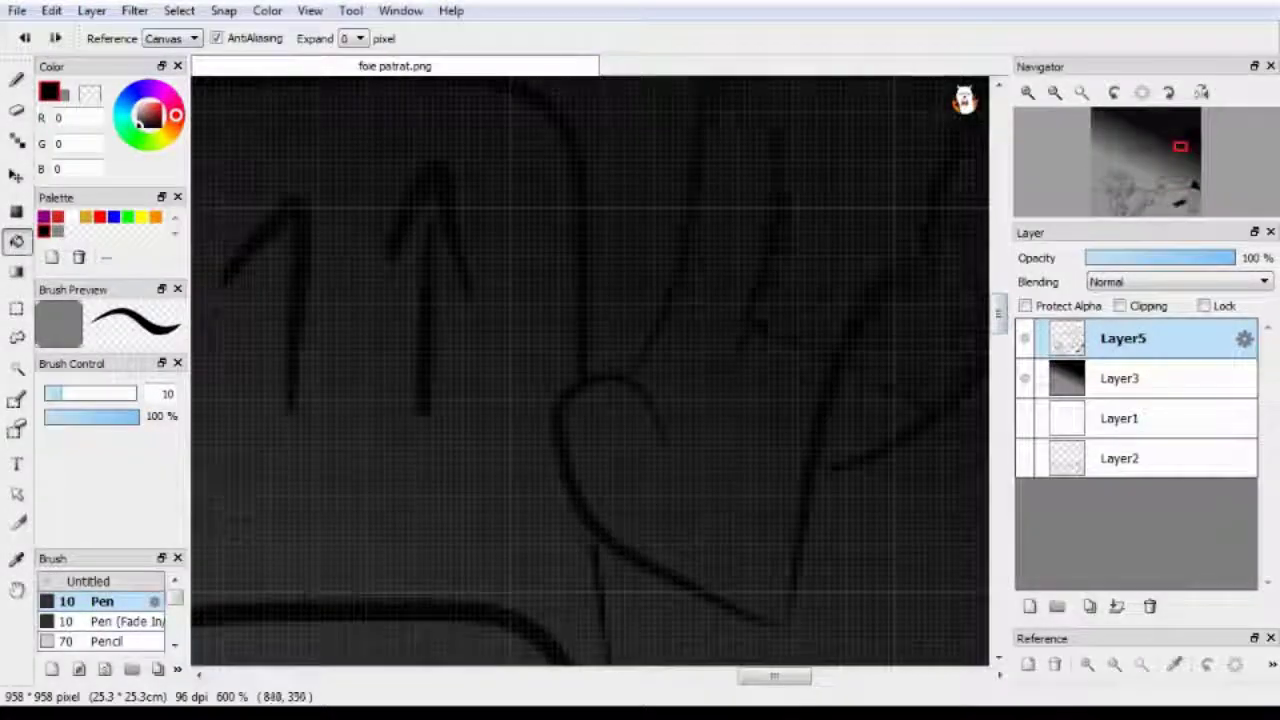
# - Hide the Layer3 shadow, close the outline gaps of the raised hand beside the sign, and fill the hand and arm with black
pyautogui.scroll(10, 590, 370)
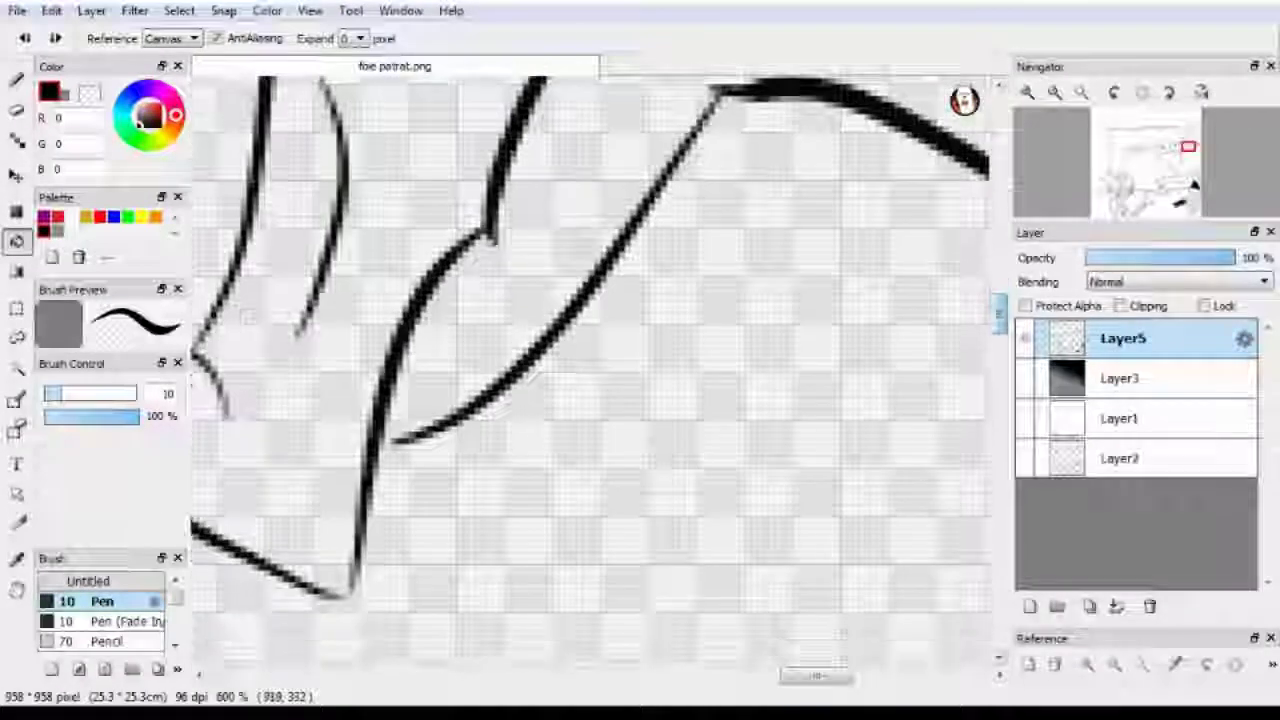
pyautogui.press('b')
pyautogui.press('g')
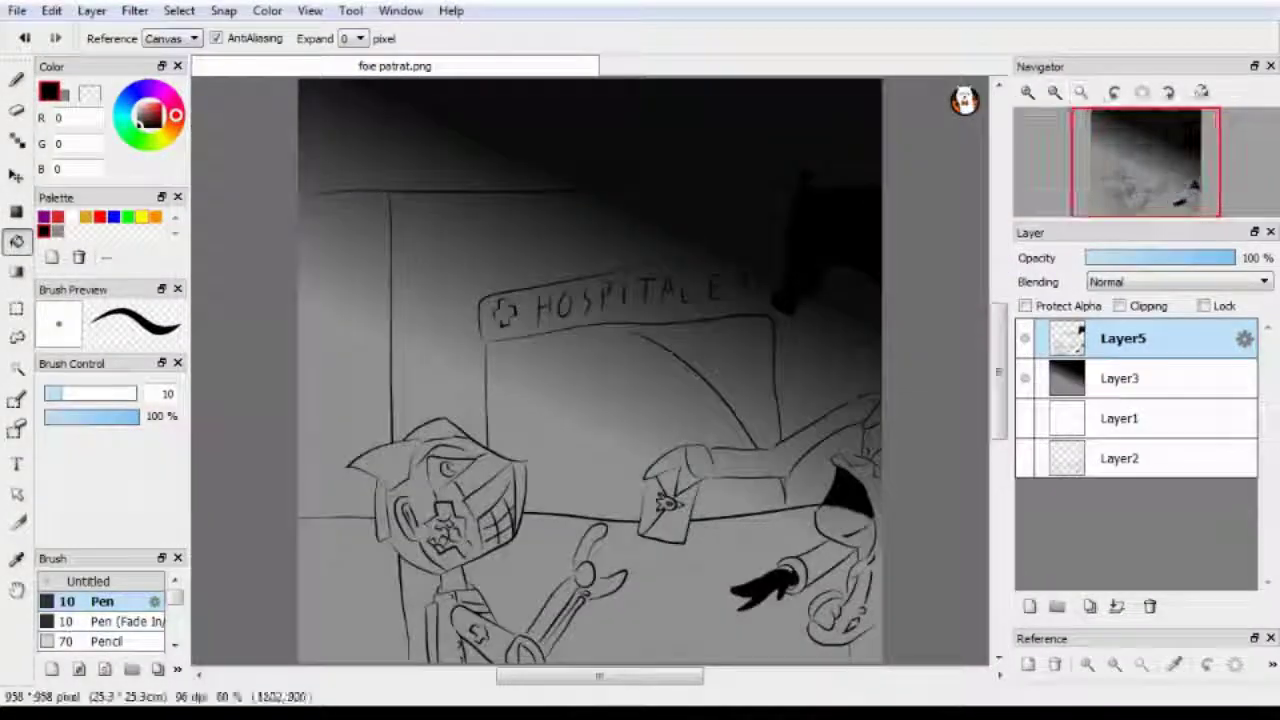
pyautogui.scroll(2, 590, 370)
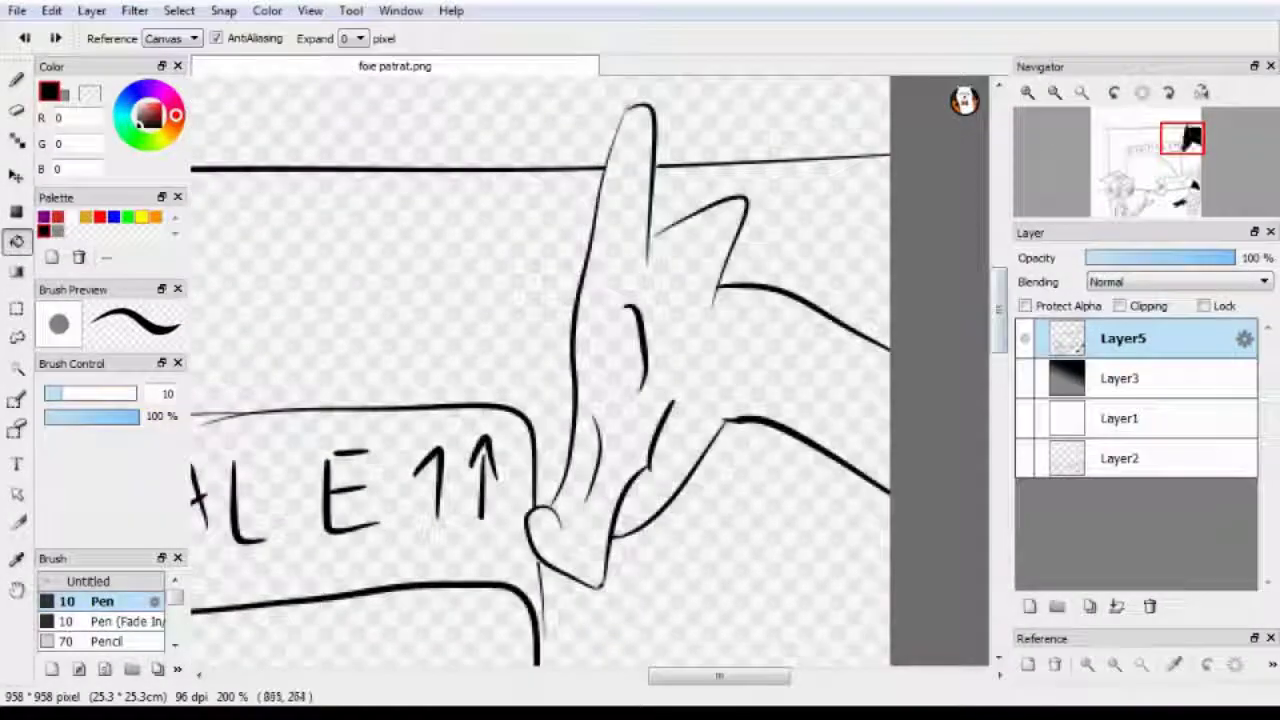
pyautogui.scroll(3, 590, 370)
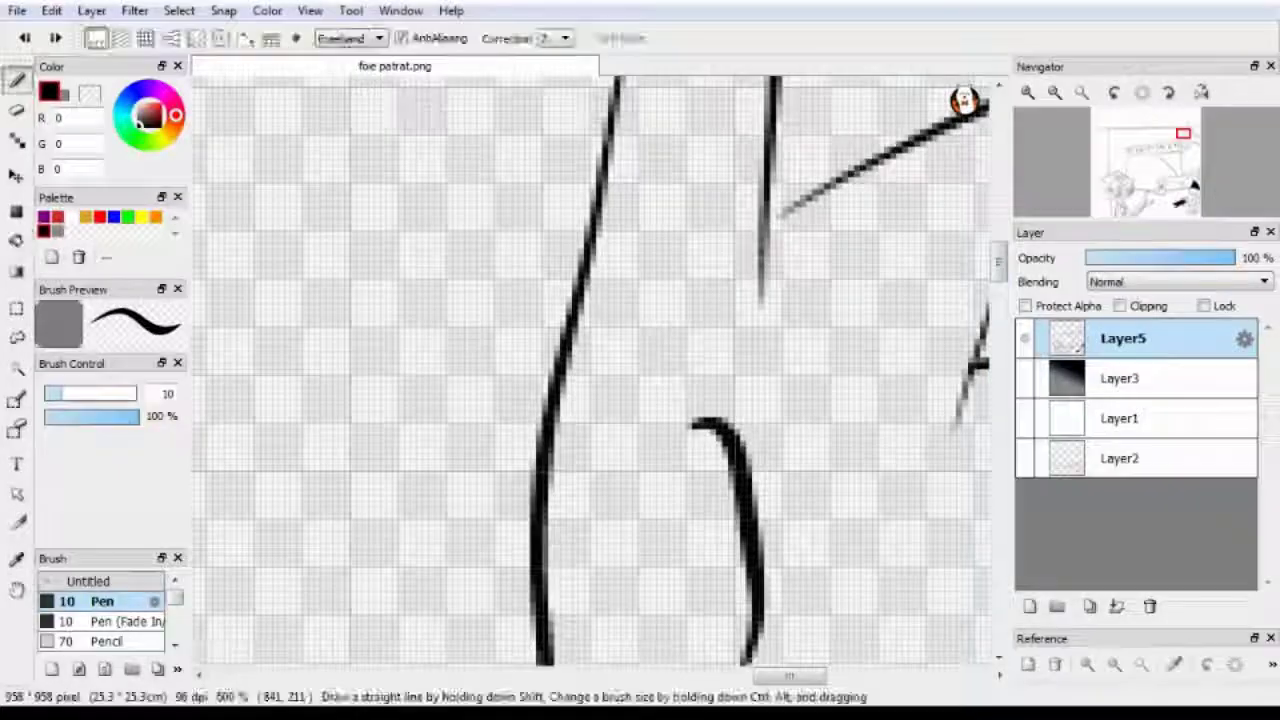
pyautogui.scroll(-4, 590, 370)
# - Close the outline gaps of the envelope-holding arm and fill its hand, cuff and arm with black on Layer5
pyautogui.scroll(3, 463, 527)
pyautogui.press('b')
pyautogui.moveTo(463, 527)
pyautogui.mouseDown()
pyautogui.moveTo(810, 650)
pyautogui.moveTo(851, 344)
pyautogui.moveTo(990, 334)
pyautogui.mouseUp()
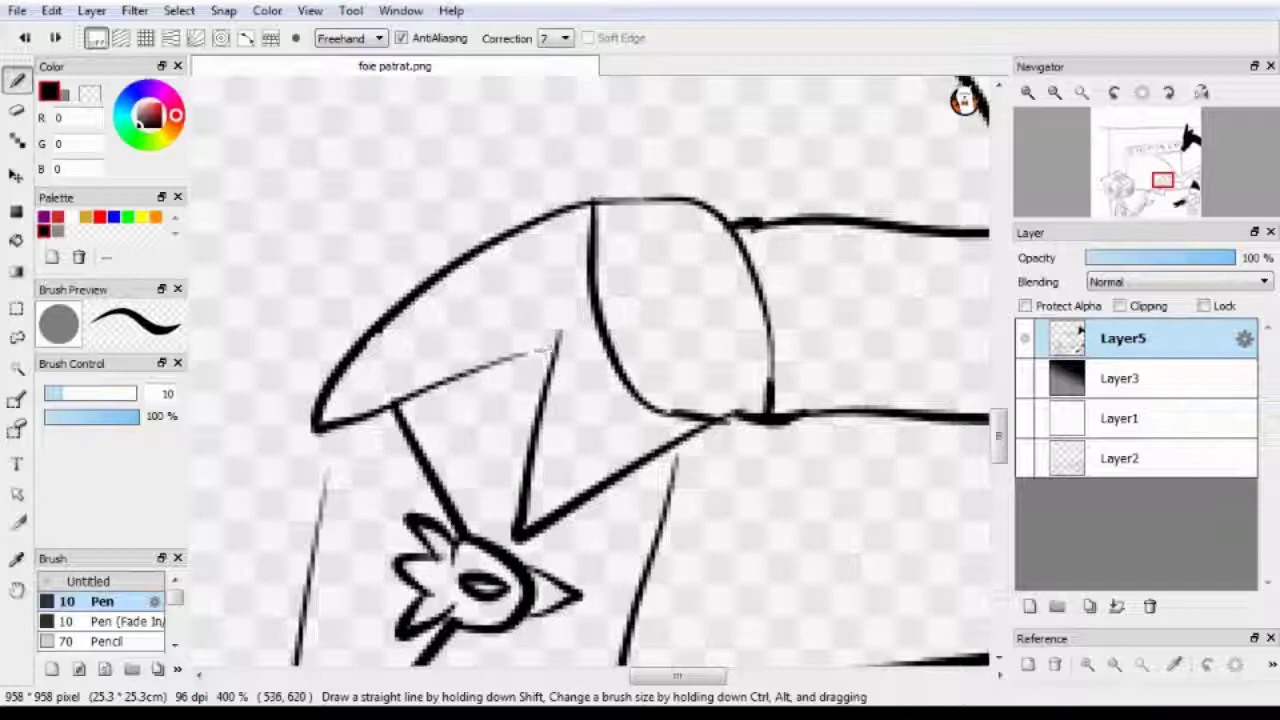
pyautogui.click(16, 240)
pyautogui.click(450, 350)
pyautogui.click(680, 300)
pyautogui.moveTo(700, 400); pyautogui.dragTo(560, 470)
pyautogui.scroll(-5, 548, 370)
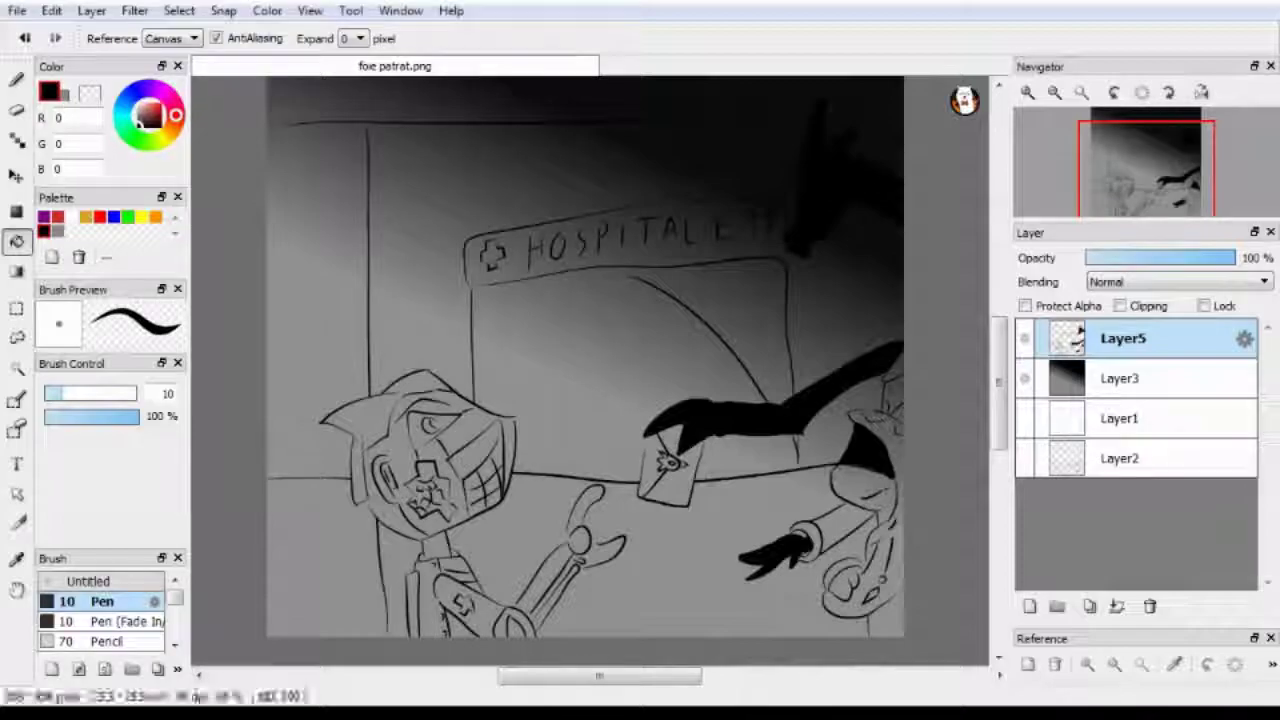
# - Add a new layer above Layer5 and try pure green marks inside the hooded robot's eye
pyautogui.press('b')
pyautogui.scroll(3, 342, 484)
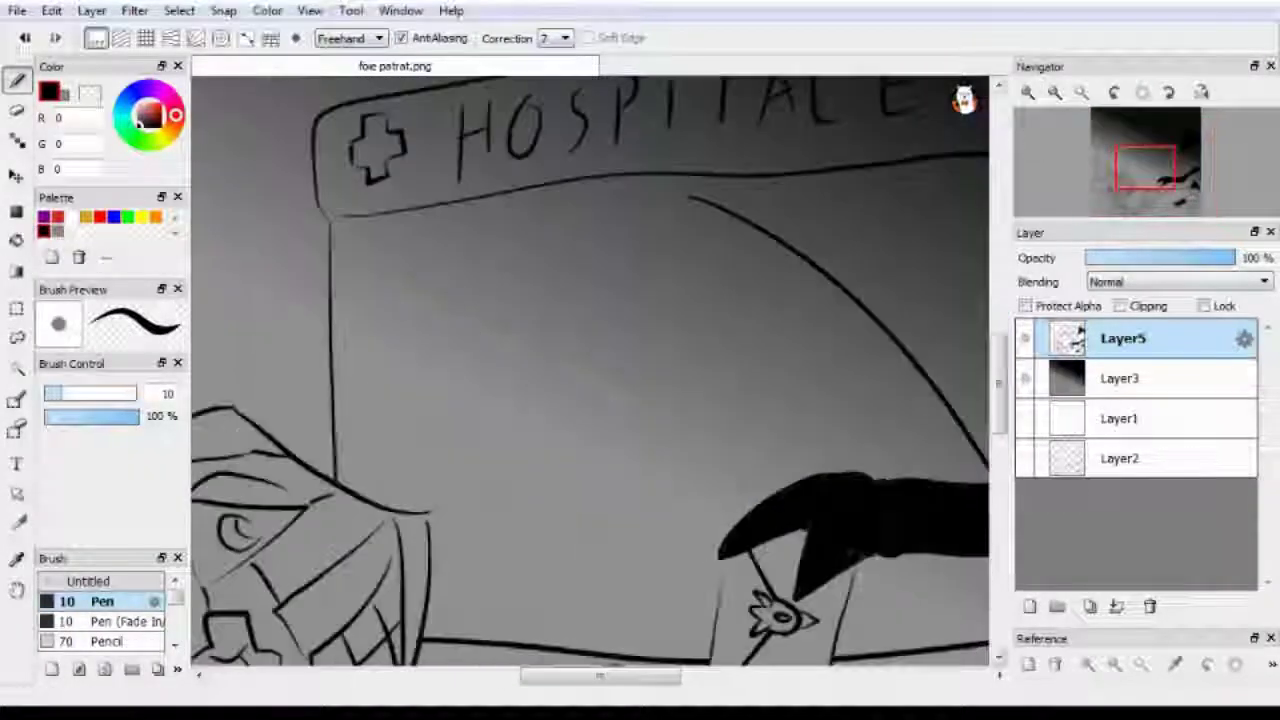
pyautogui.hotkey('ctrl', 'shift', 'n')
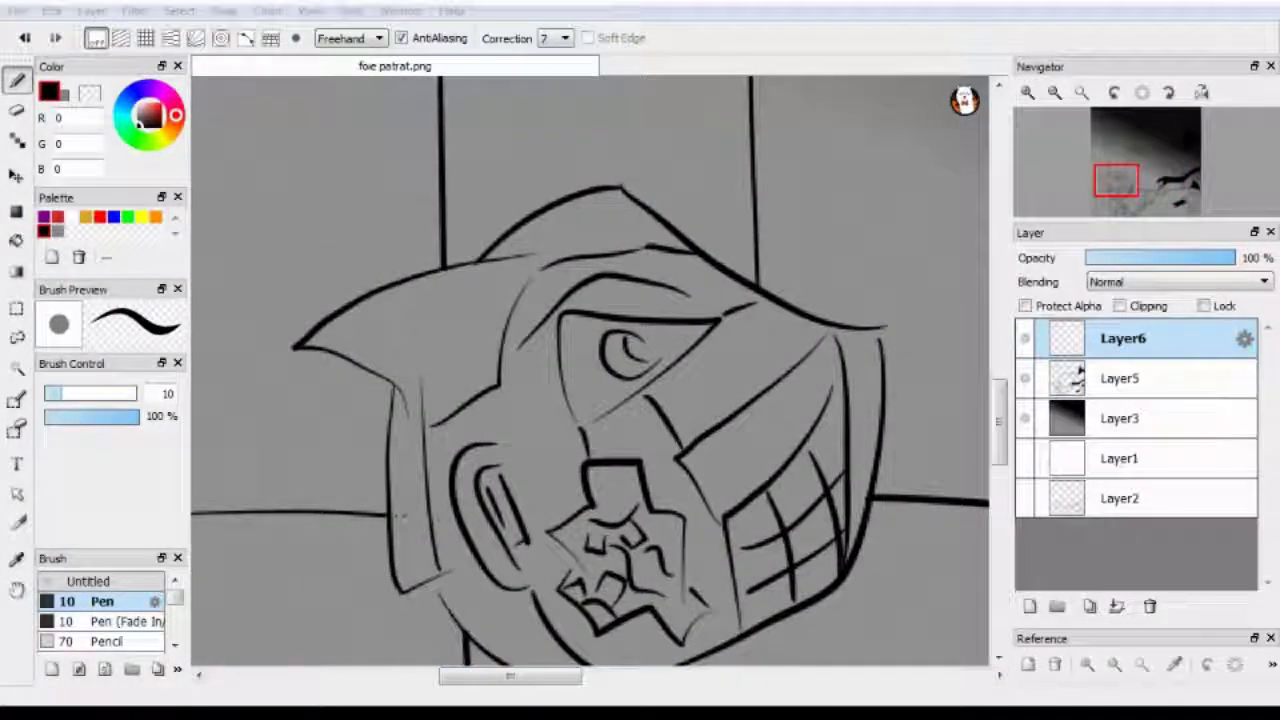
pyautogui.scroll(3, 600, 370)
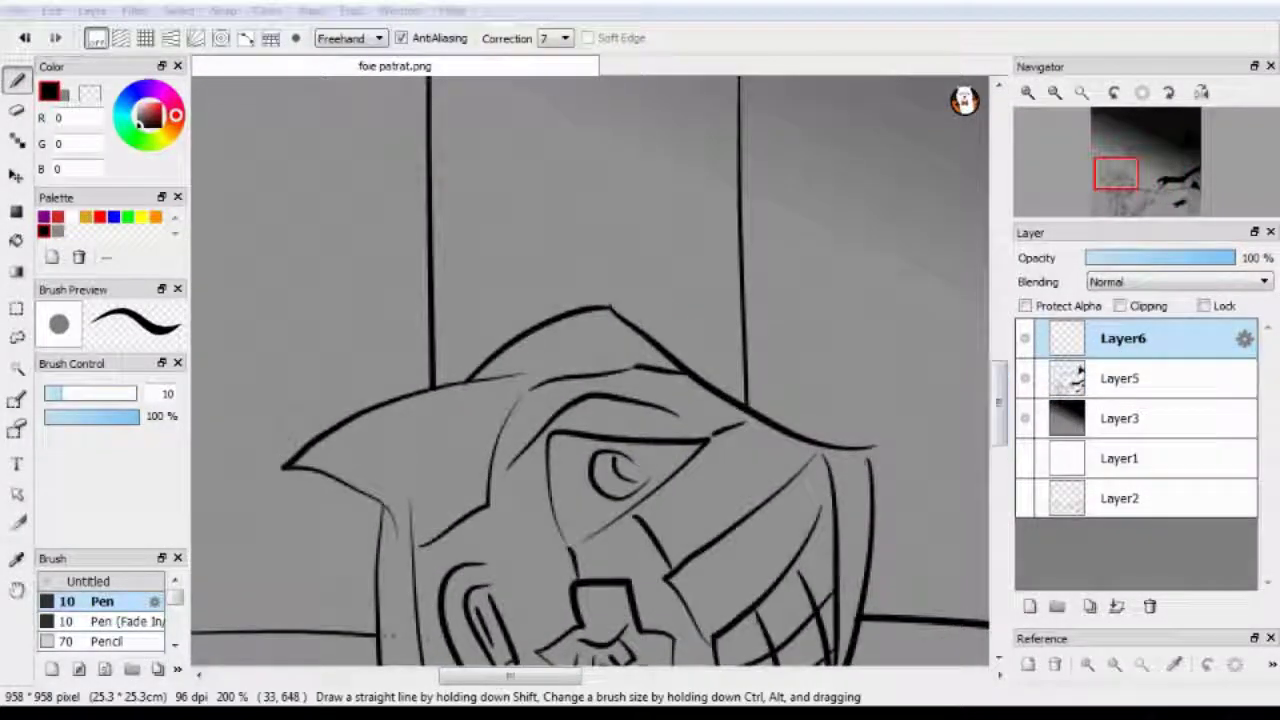
pyautogui.click(127, 216)
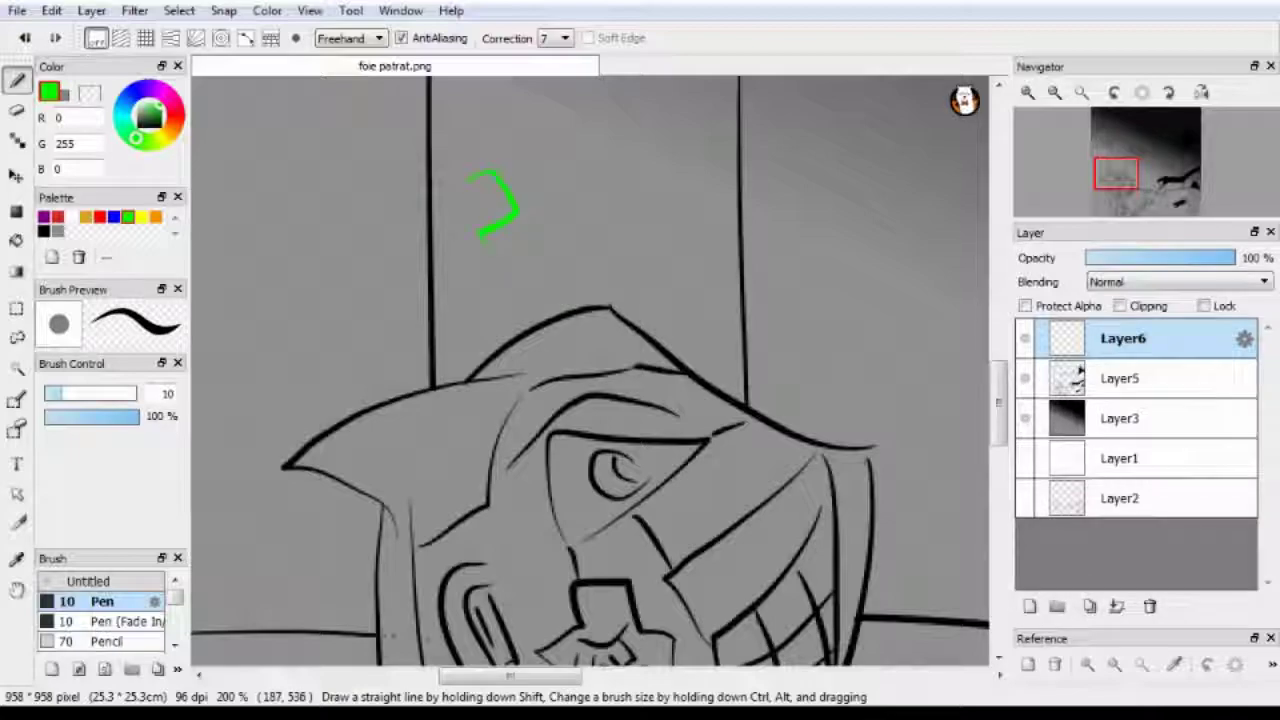
pyautogui.scroll(3, 590, 585)
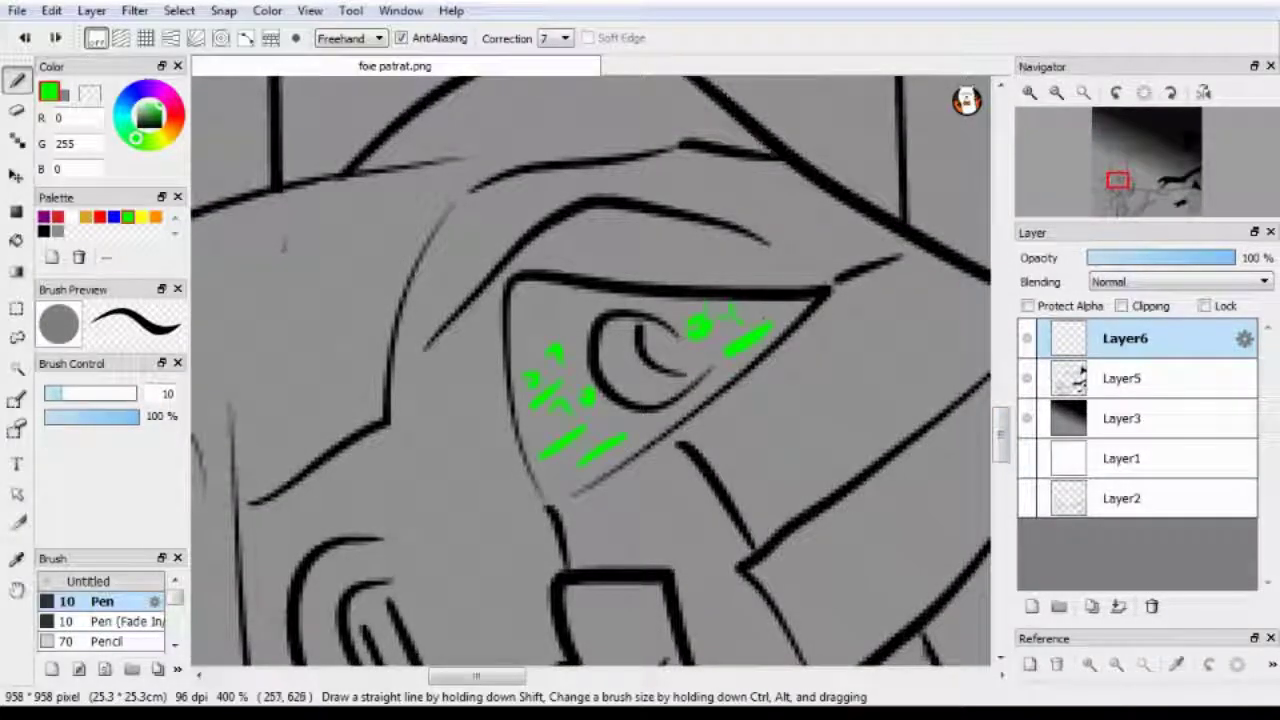
# - Undo the green eye marks, hatch the eye with short diagonal green strokes, and move Layer6 below Layer5
pyautogui.hotkey('ctrl', 'Down')
pyautogui.hotkey('ctrl', 'z')
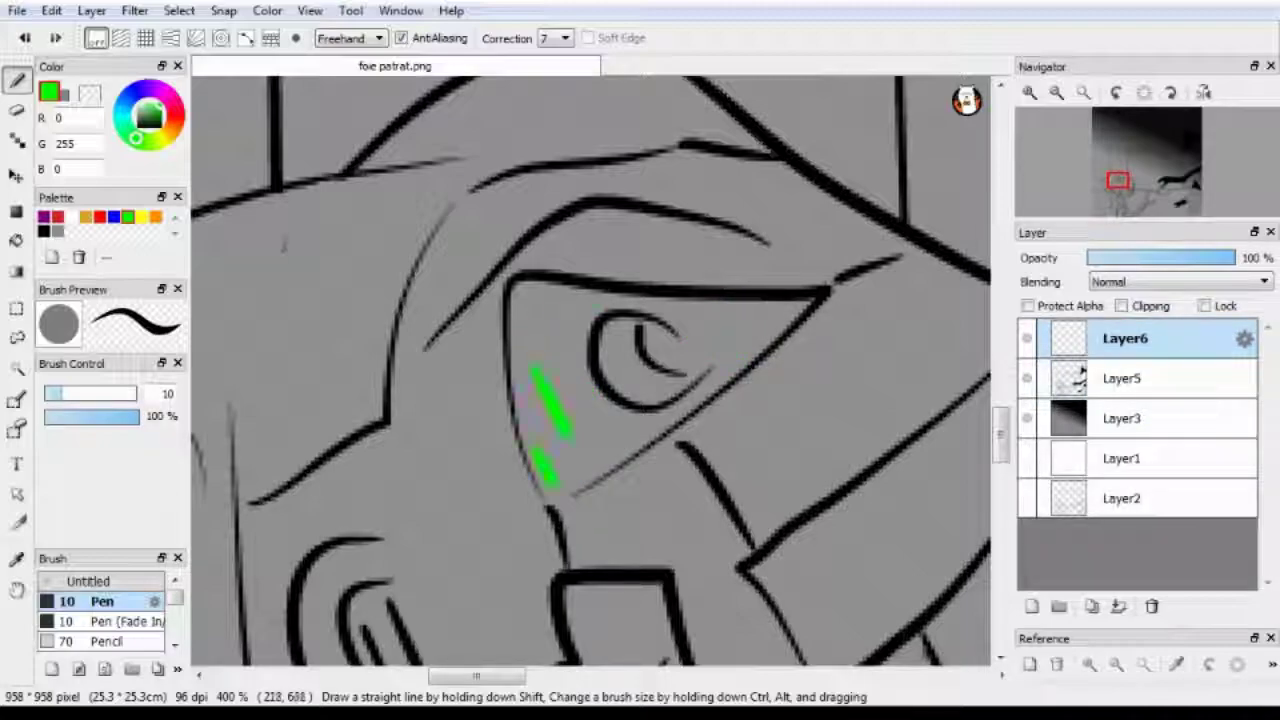
pyautogui.hotkey('ctrl', 'y')
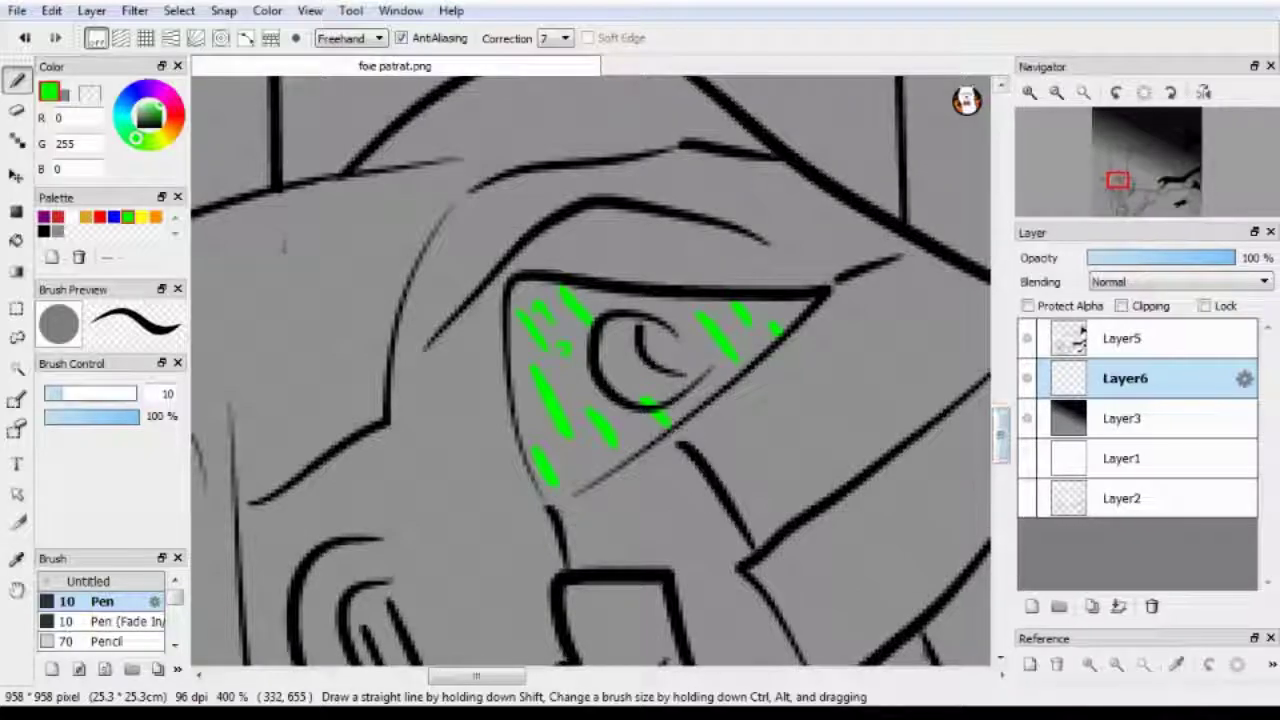
# - Draw a green zigzag with a small dot under it in the empty space beside the robot's head
pyautogui.scroll(5, 591, 370)
pyautogui.hscroll(8, 591, 370)
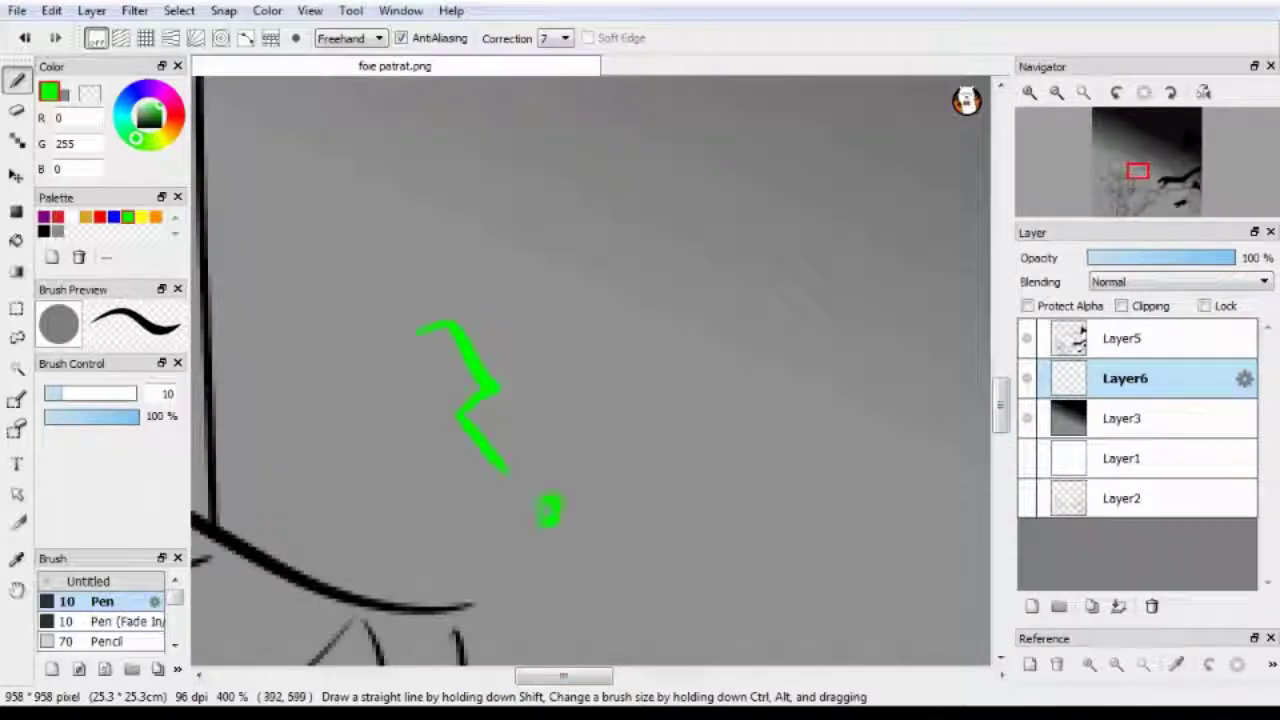
pyautogui.scroll(-3, 591, 370)
pyautogui.scroll(-5, 591, 370)
pyautogui.hscroll(2, 591, 370)
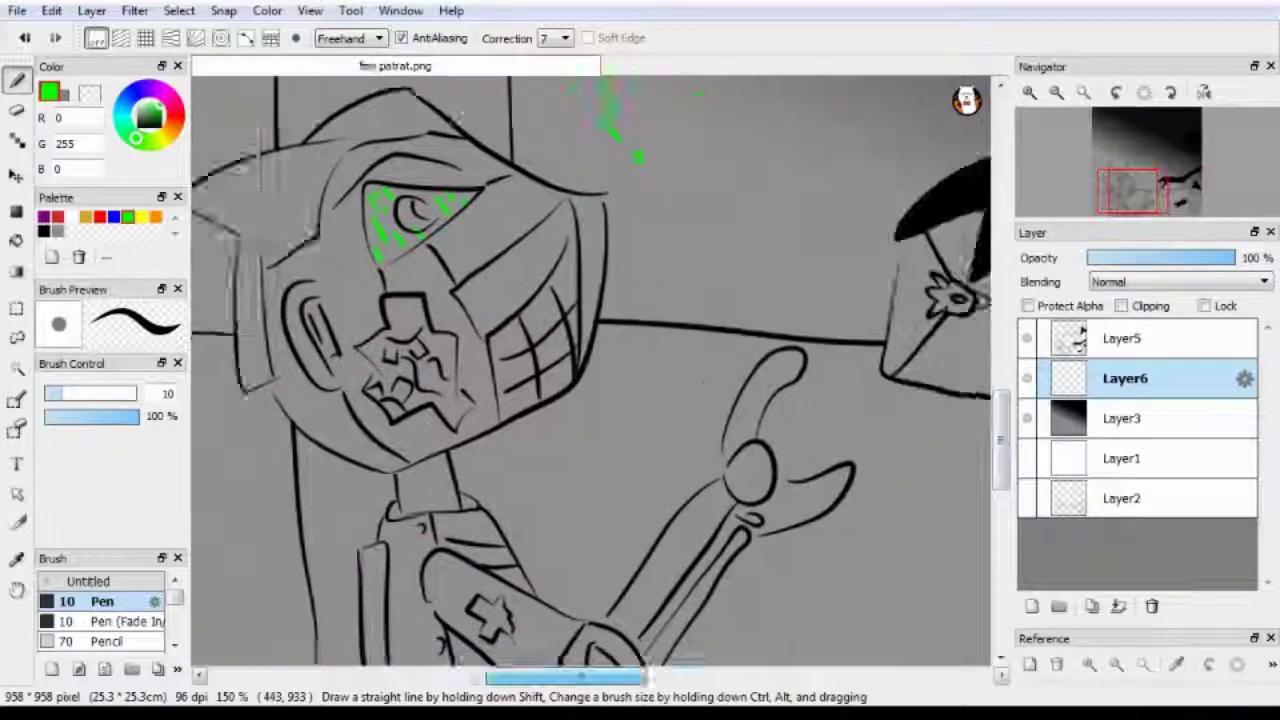
# - Switch to pure red and line the inner edges of the cross on the robot's shoulder on Layer6
pyautogui.scroll(4, 591, 370)
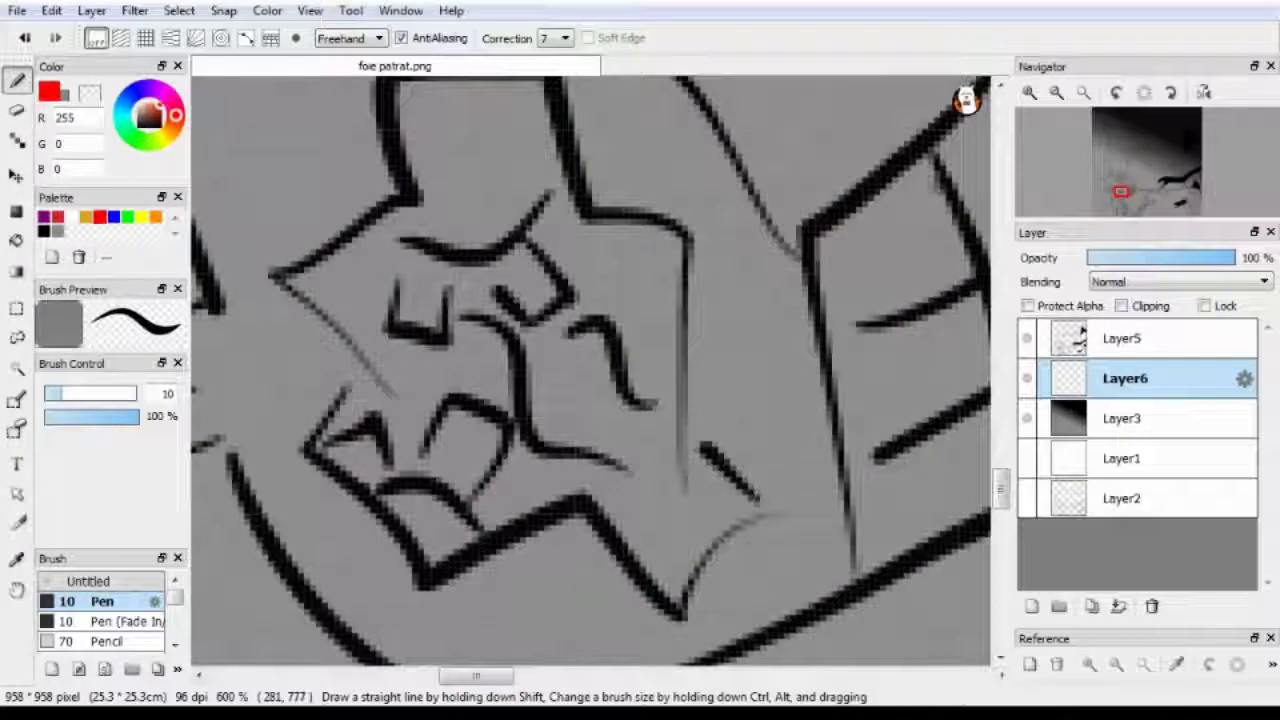
pyautogui.scroll(-8, 591, 370)
pyautogui.moveTo(740, 325)
pyautogui.mouseDown()
pyautogui.moveTo(772, 410)
pyautogui.moveTo(752, 466)
pyautogui.mouseUp()
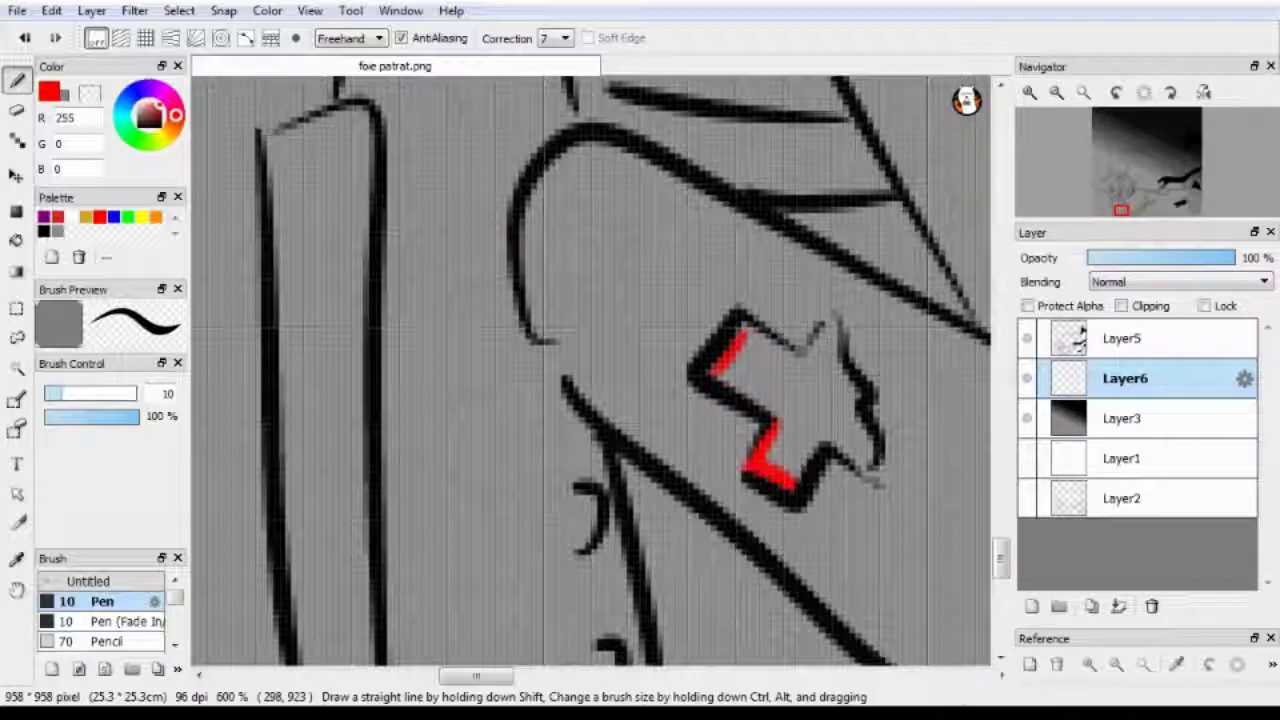
# - Line the inner edges of the hospital sign's cross in red and fill the crescent in the robot's eye with red
pyautogui.scroll(10, 591, 370)
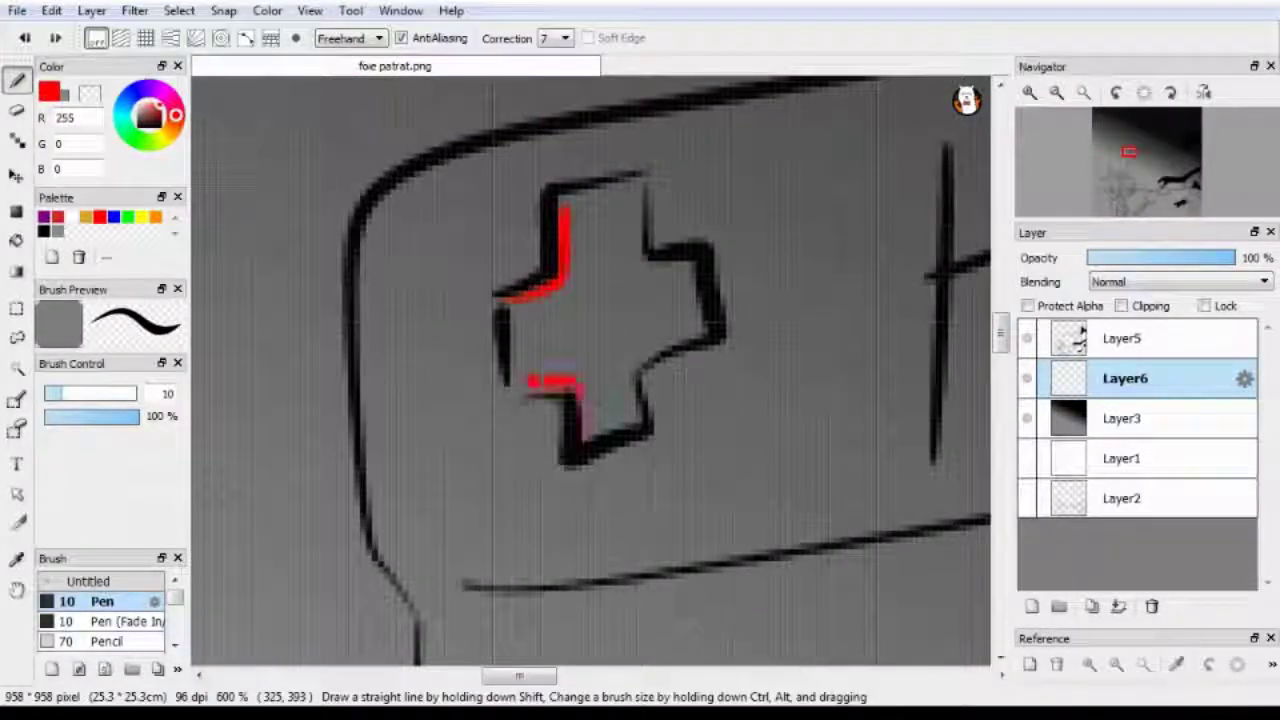
pyautogui.scroll(-5, 591, 370)
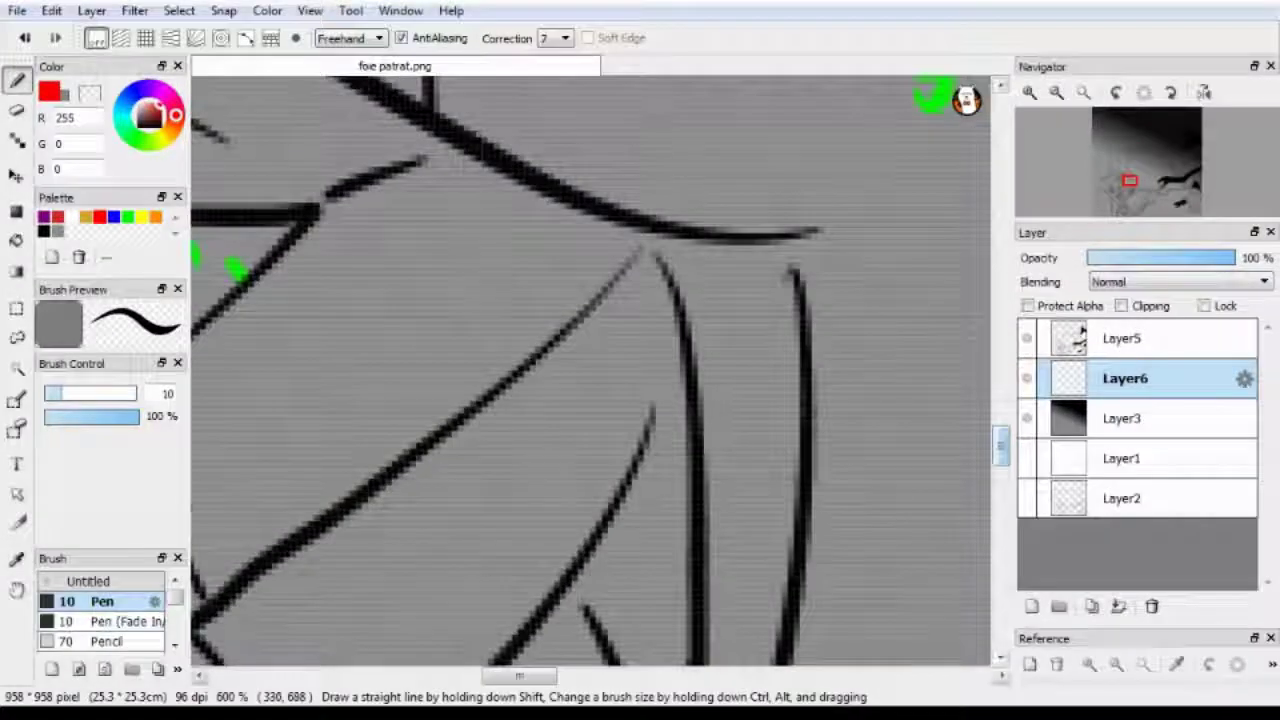
pyautogui.moveTo(495, 280); pyautogui.dragTo(565, 340)
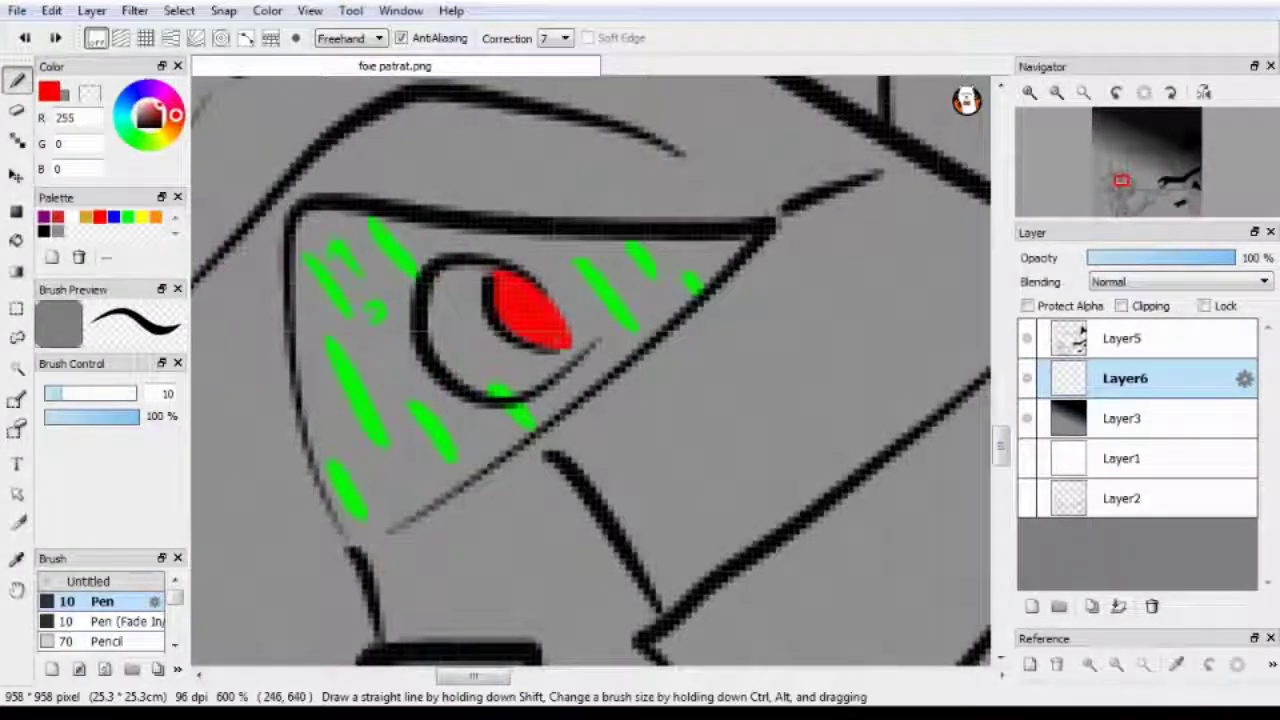
# - Paint red vertical marks below the robot's cracked face patch on Layer6 and erase the black Layer5 lines covering them
pyautogui.scroll(-3, 591, 370)
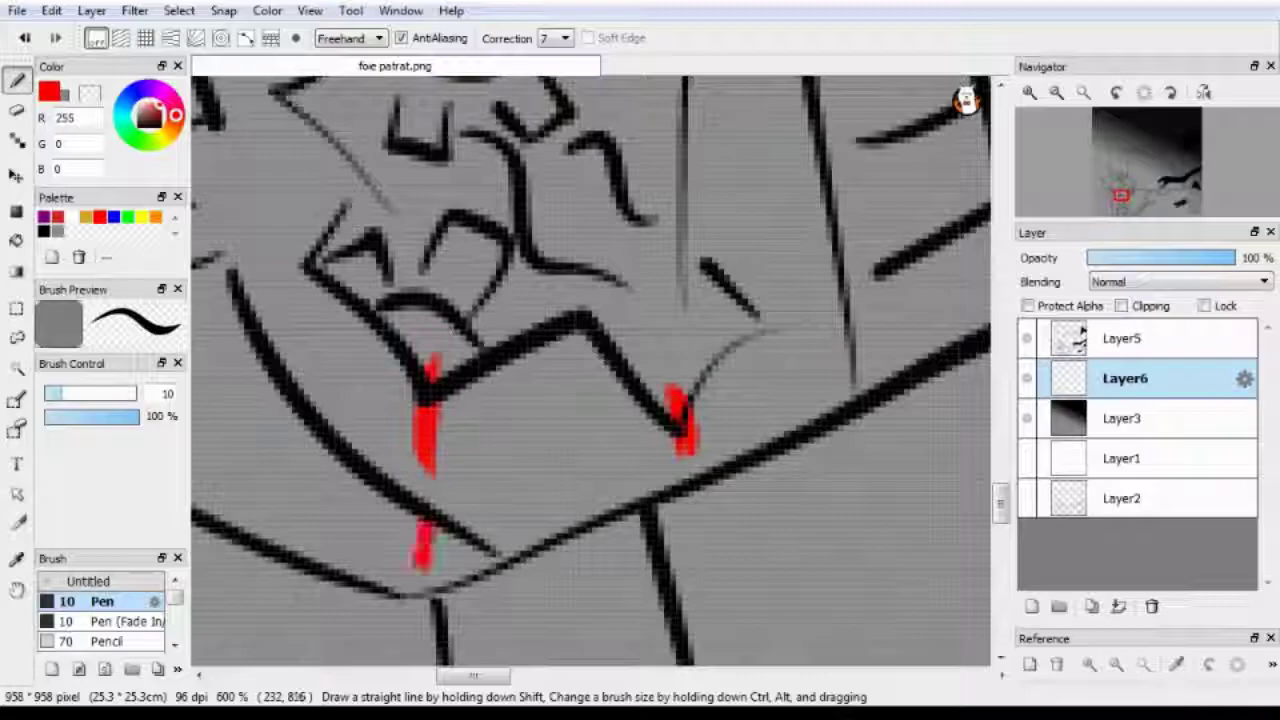
pyautogui.click(1125, 338)
pyautogui.press('e')
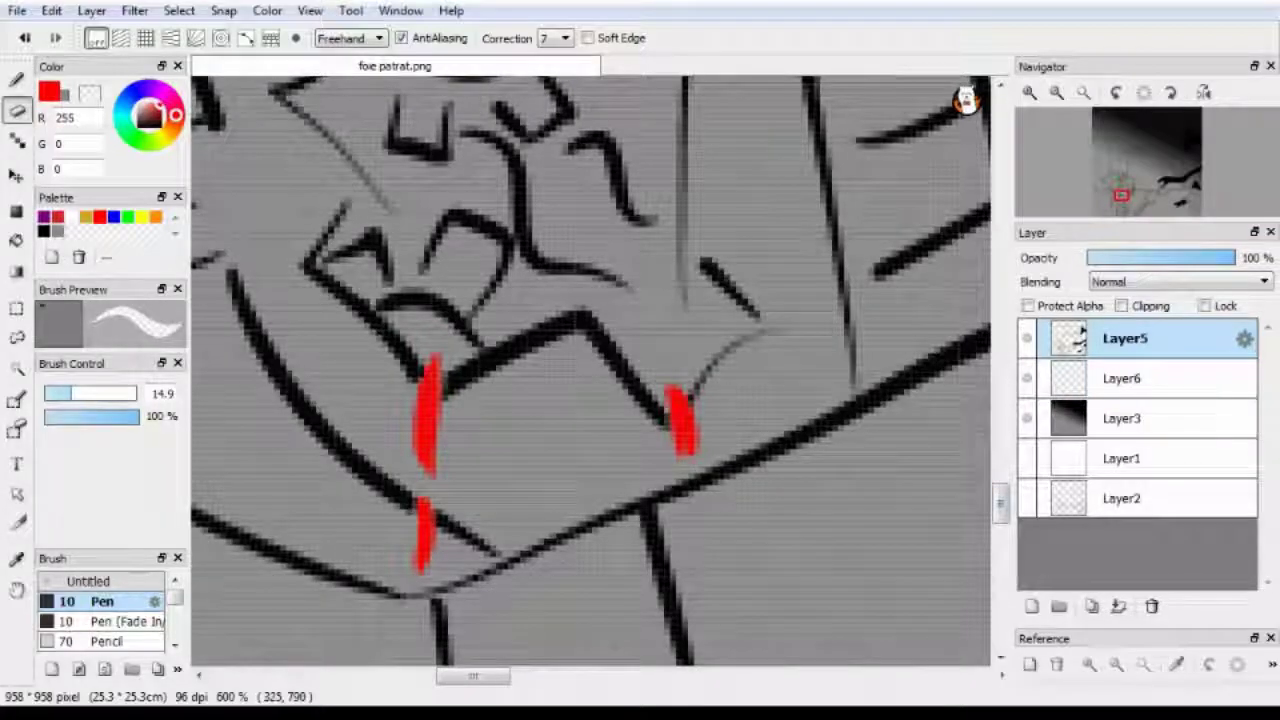
# - Set the Layer3 shadow's opacity to 96% and reselect Layer6
pyautogui.scroll(-3, 591, 370)
pyautogui.scroll(-5, 591, 370)
pyautogui.scroll(2, 591, 370)
pyautogui.hscroll(4, 591, 370)
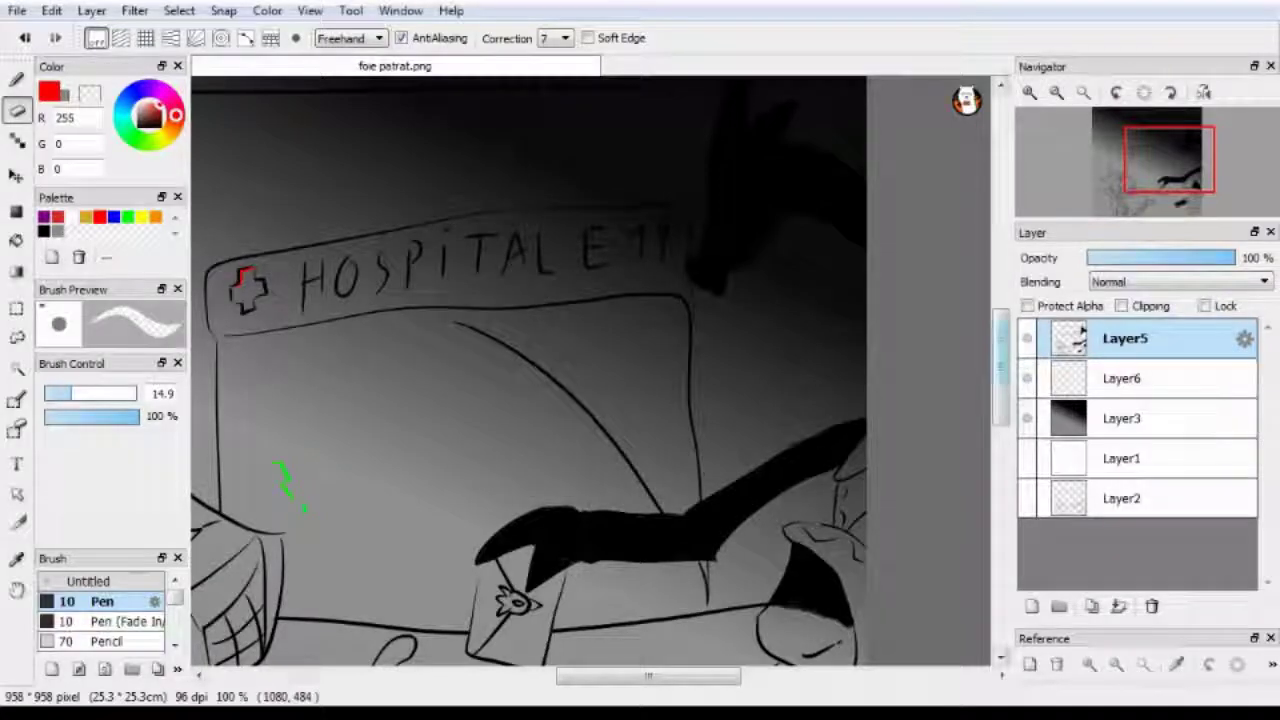
pyautogui.scroll(3, 591, 370)
pyautogui.click(1125, 418)
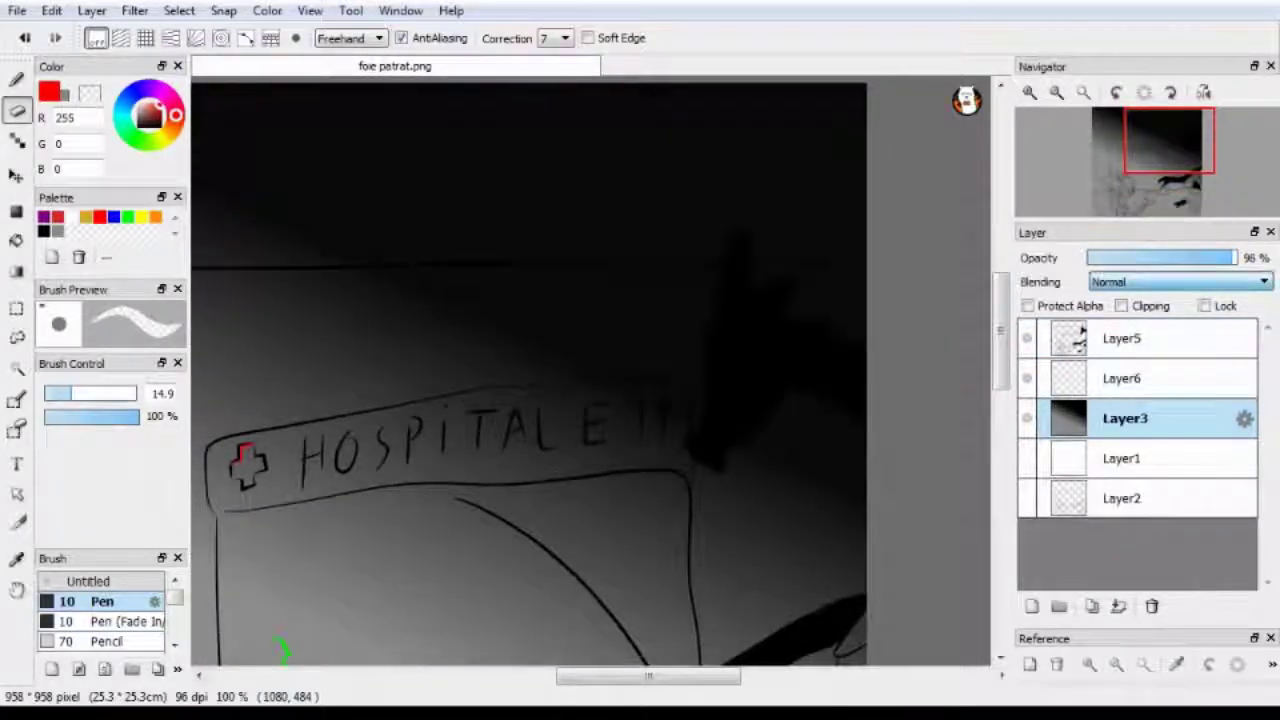
pyautogui.scroll(-7, 591, 370)
pyautogui.hscroll(-2, 591, 370)
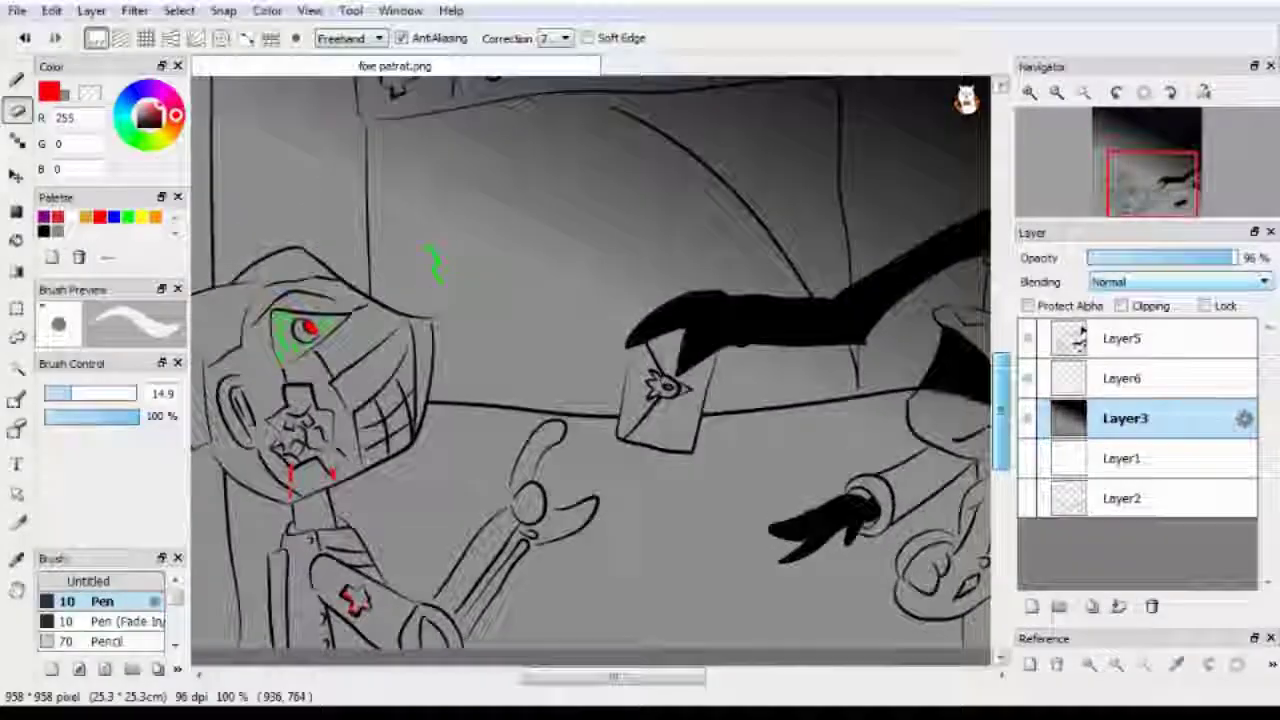
pyautogui.scroll(2, 591, 370)
pyautogui.click(1125, 378)
pyautogui.scroll(5, 591, 370)
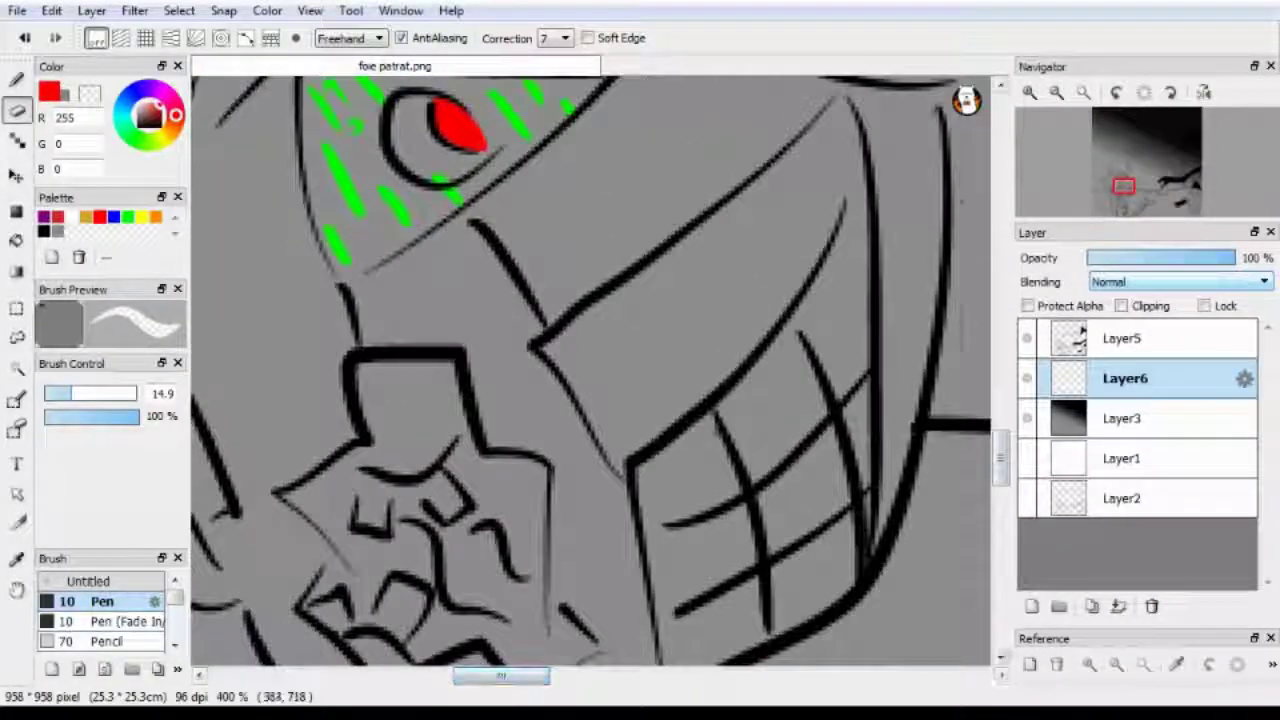
# - Fill the robot's eye around the red crescent with pure yellow on Layer6
pyautogui.press('b')
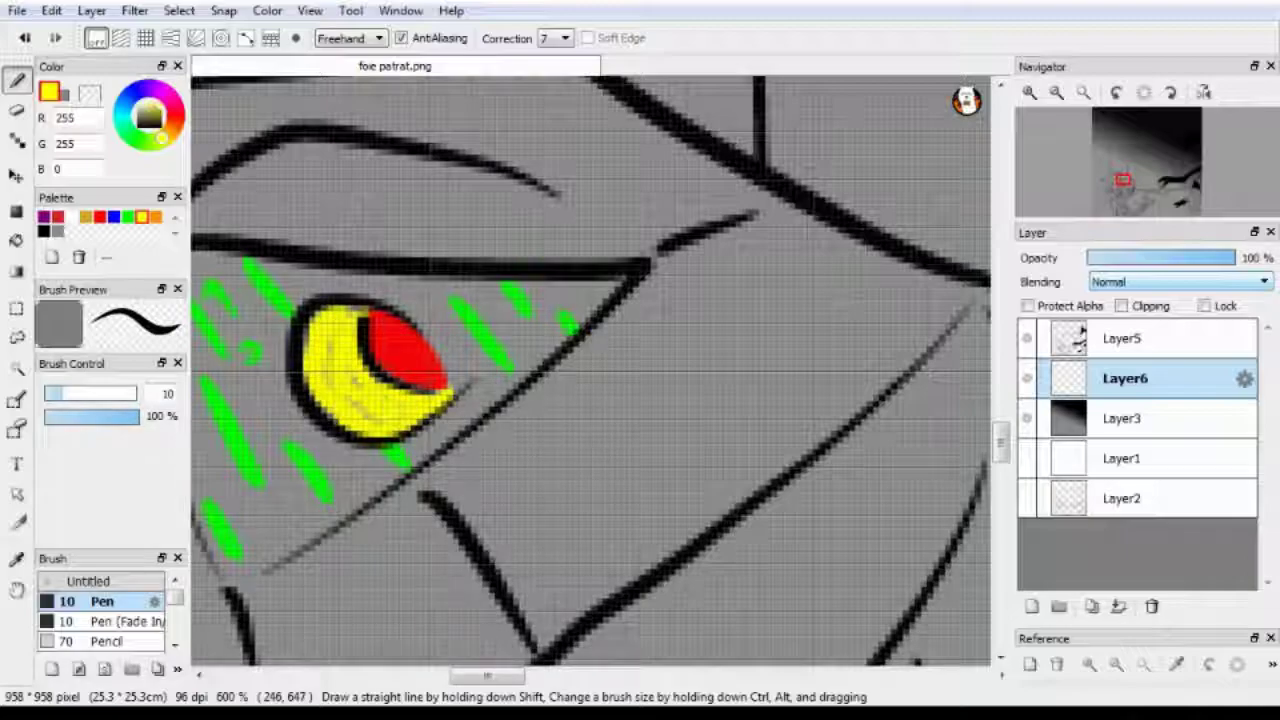
pyautogui.scroll(-5, 591, 370)
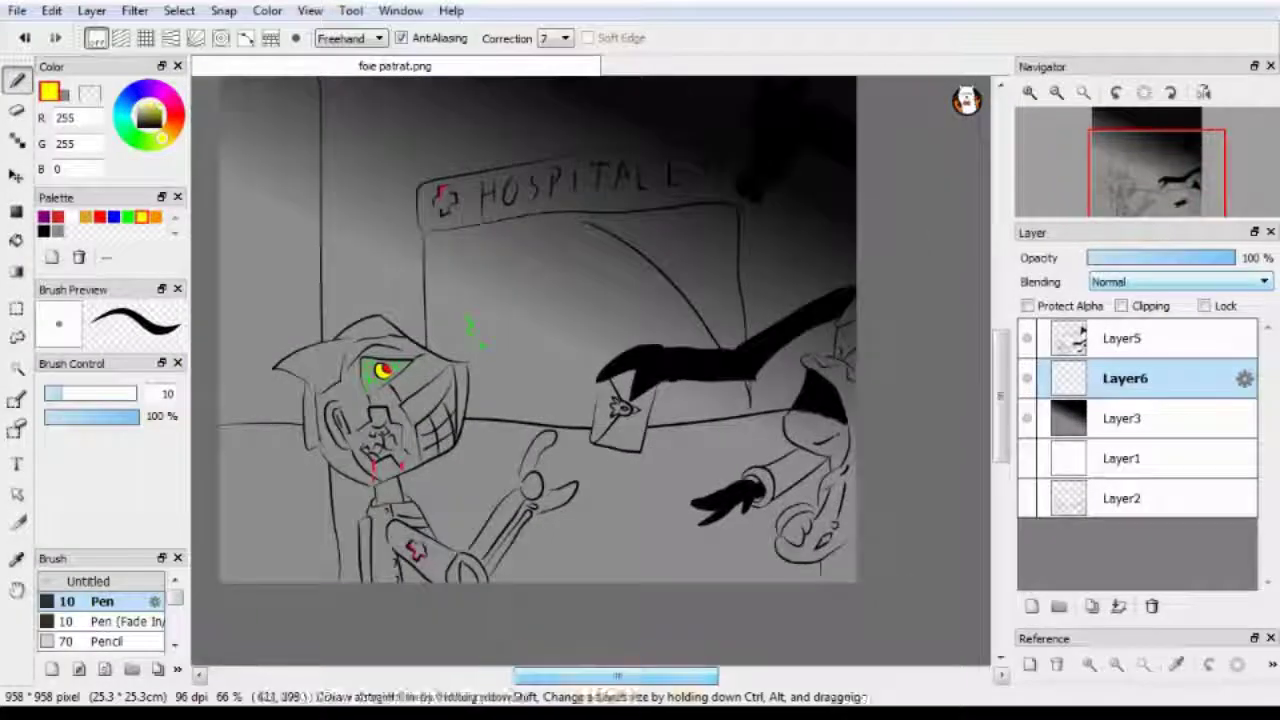
# - Touch up the ink around the robot's head with the eraser on Layer5 and set the Layer3 shadow's opacity to 90%
pyautogui.click(1125, 338)
pyautogui.click(1029, 92)
pyautogui.press('e')
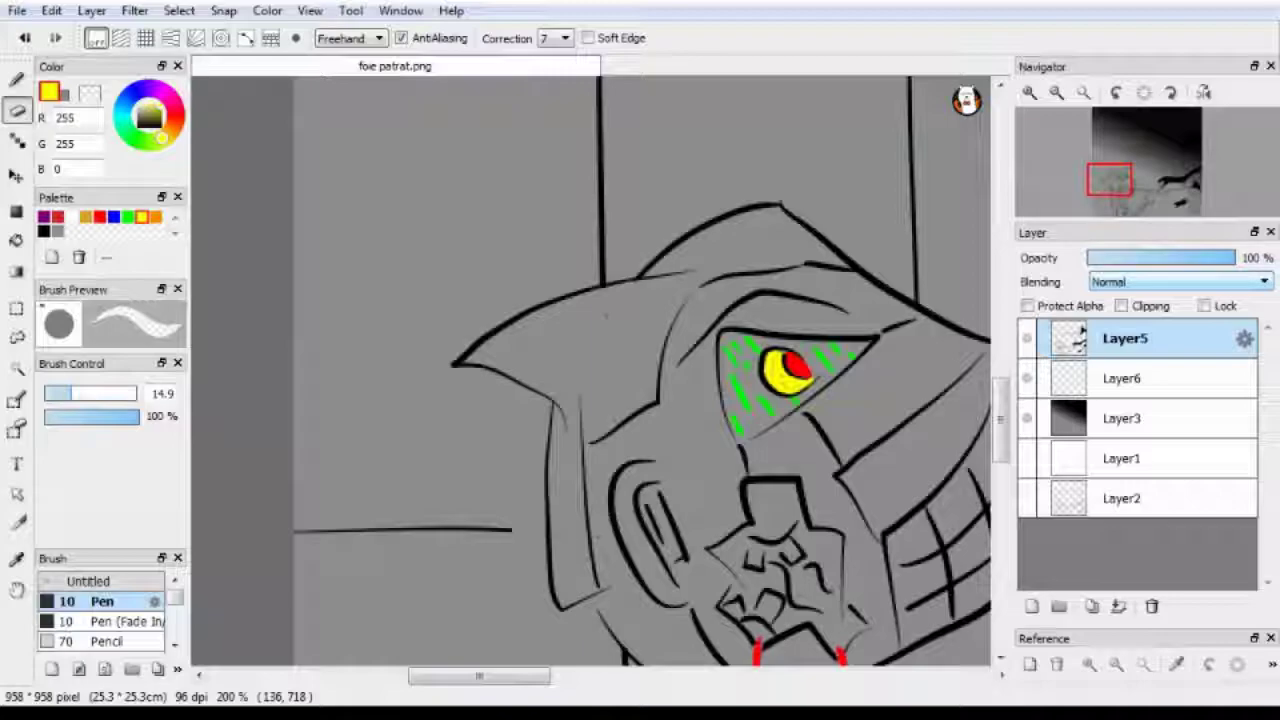
pyautogui.scroll(-2, 591, 370)
pyautogui.moveTo(1125, 418)
pyautogui.mouseDown()
pyautogui.moveTo(1125, 338)
pyautogui.moveTo(1125, 418)
pyautogui.mouseUp()
# - Hide Layer3 and Layer6 and select the empty areas around the figures on Layer5 with the Magic Wand
pyautogui.press('w')
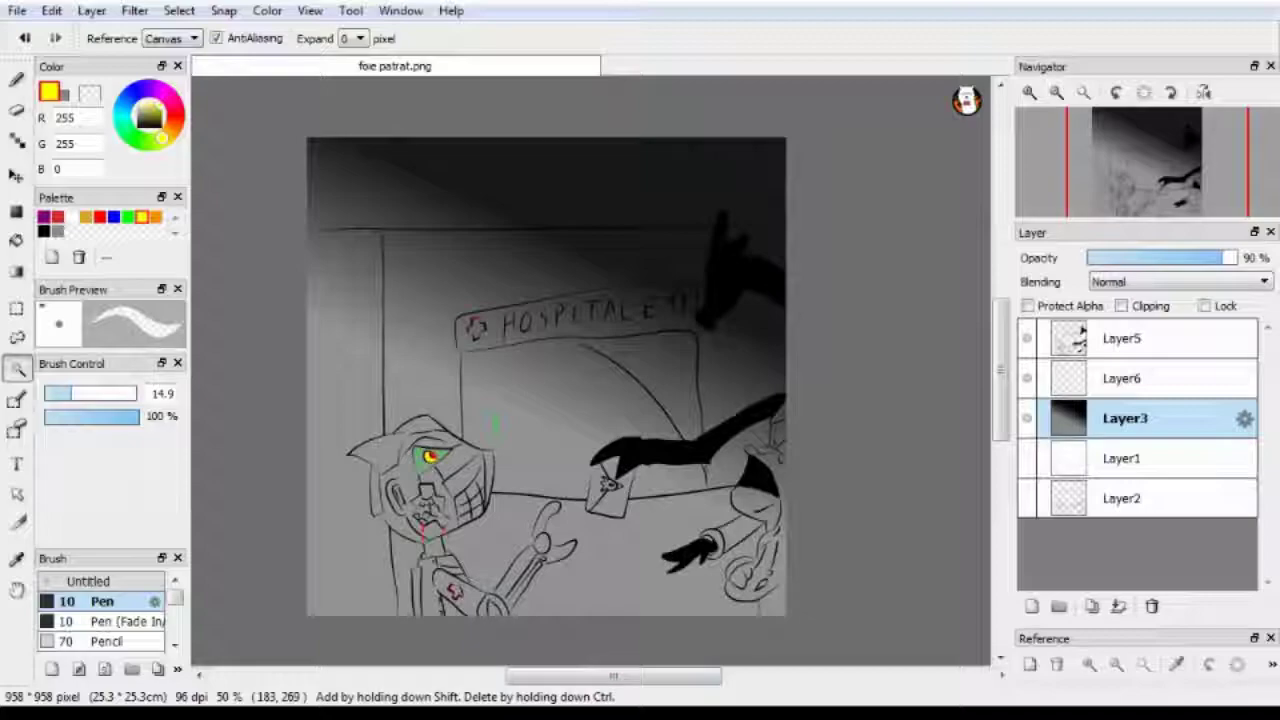
pyautogui.click(1125, 338)
pyautogui.click(1027, 418)
pyautogui.click(399, 503)
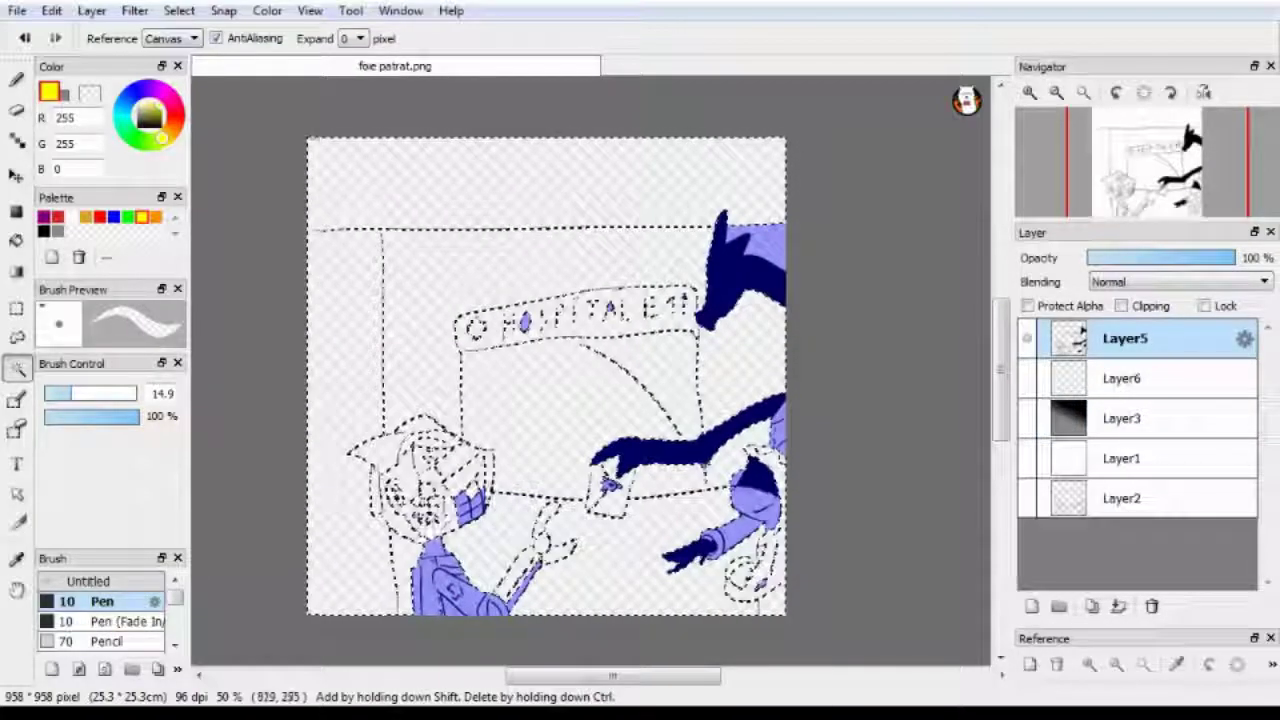
pyautogui.hotkey('ctrl', 'd')
pyautogui.scroll(5, 593, 538)
pyautogui.hscroll(5, 595, 370)
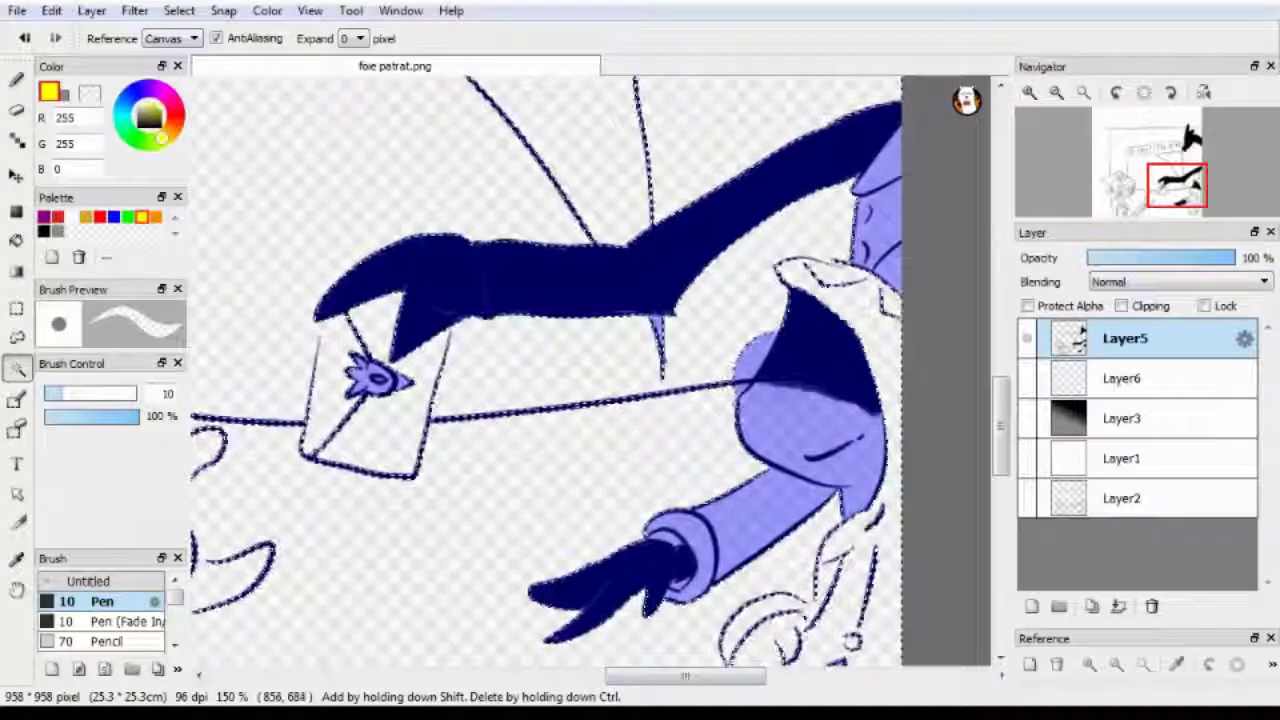
pyautogui.scroll(-2, 595, 370)
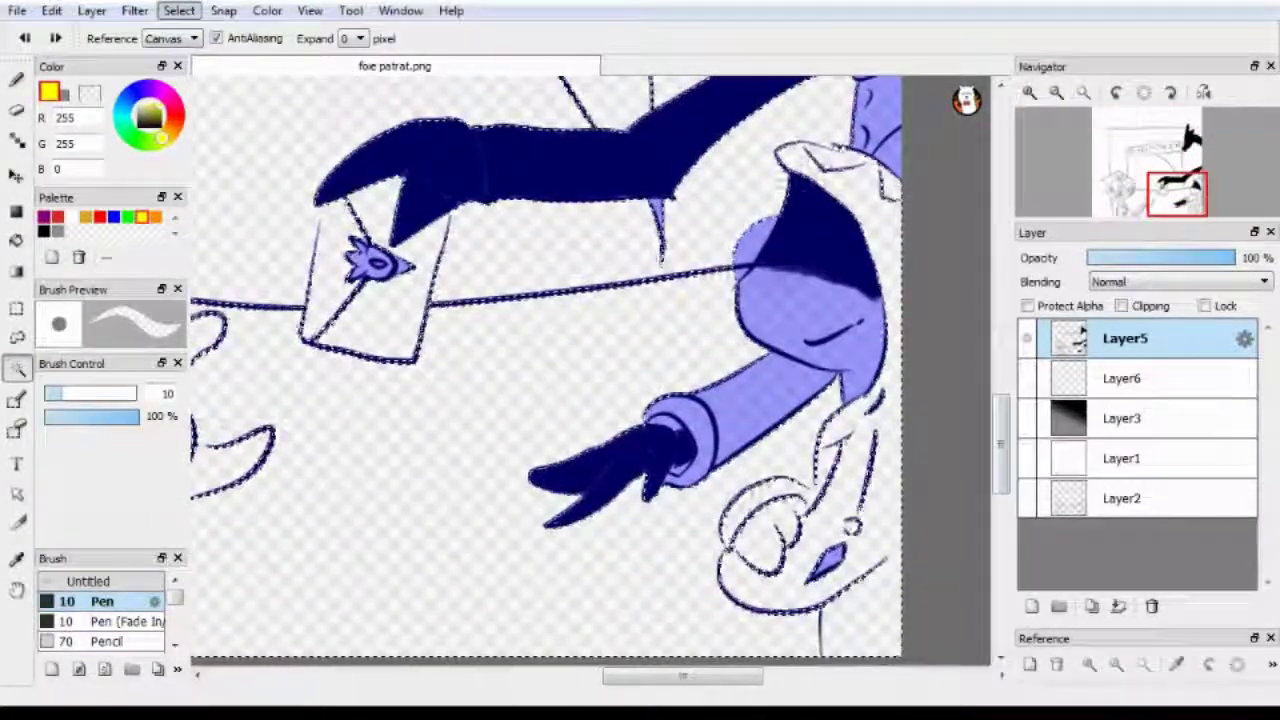
pyautogui.click(406, 496)
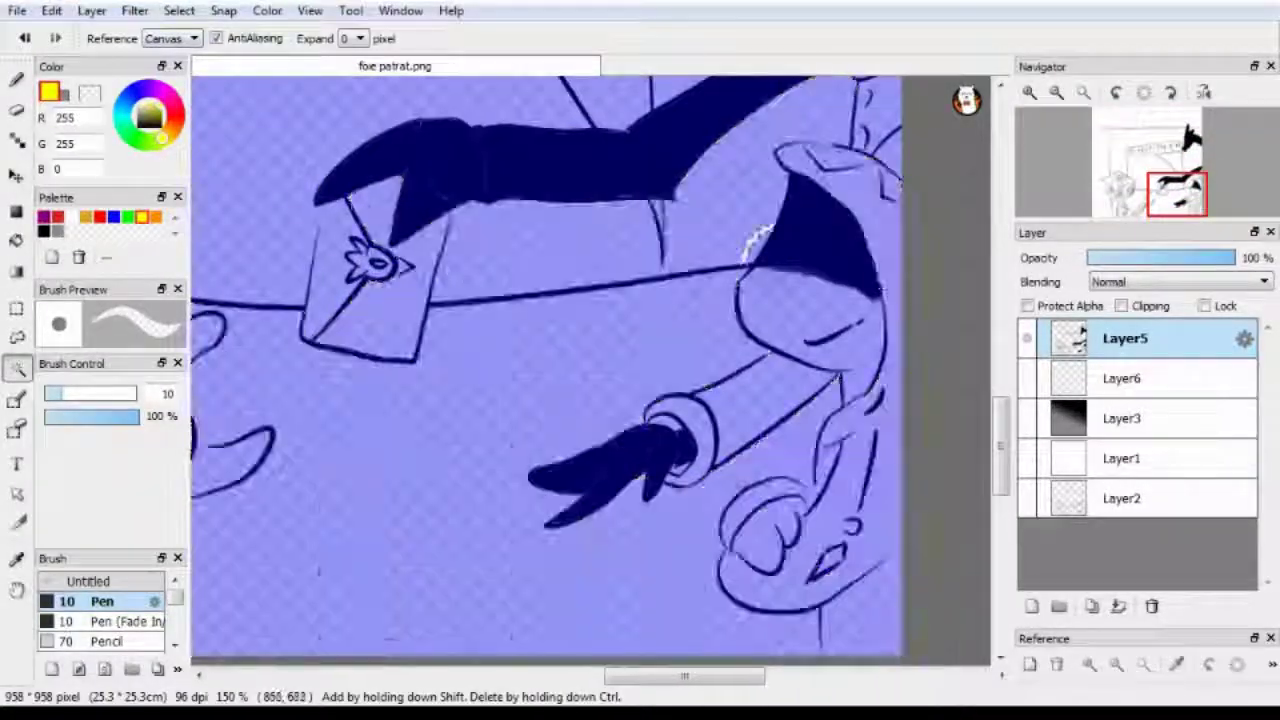
# - Try erasing the faint arc beside the edge figure's black-filled shape inside the selection, inverting the selection and restoring it
pyautogui.scroll(2, 760, 252)
pyautogui.scroll(3, 760, 252)
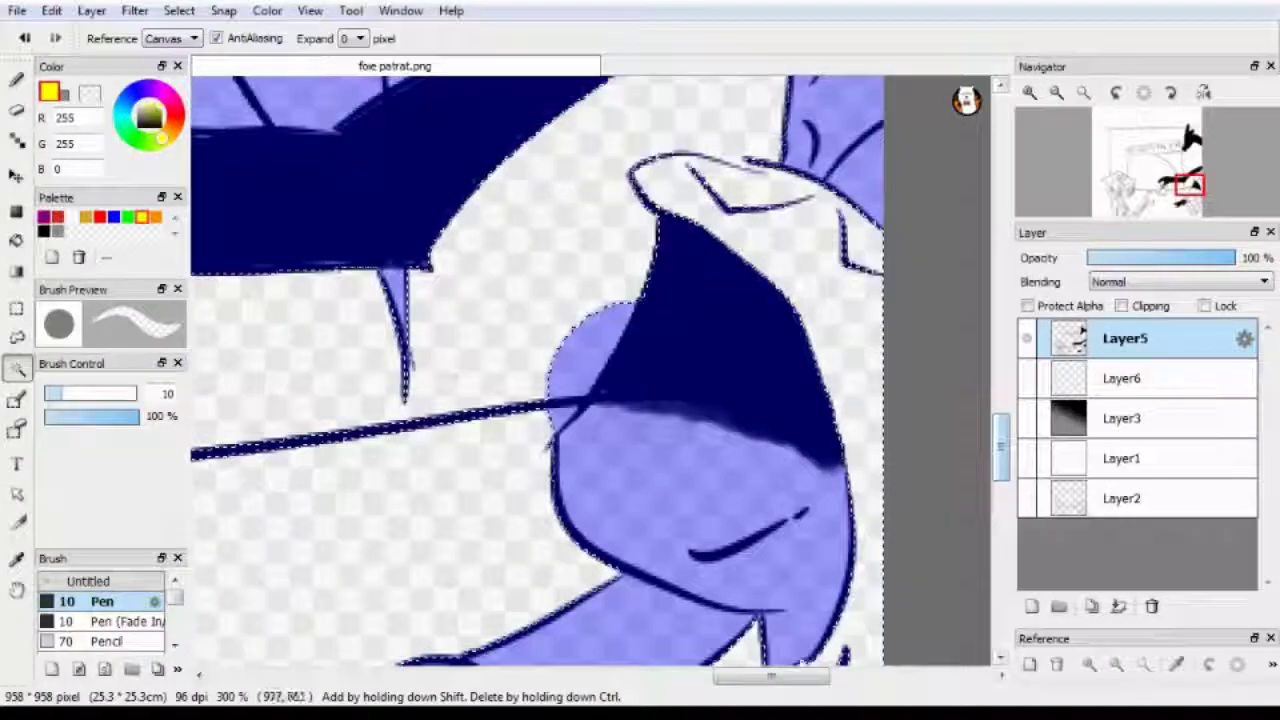
pyautogui.press('e')
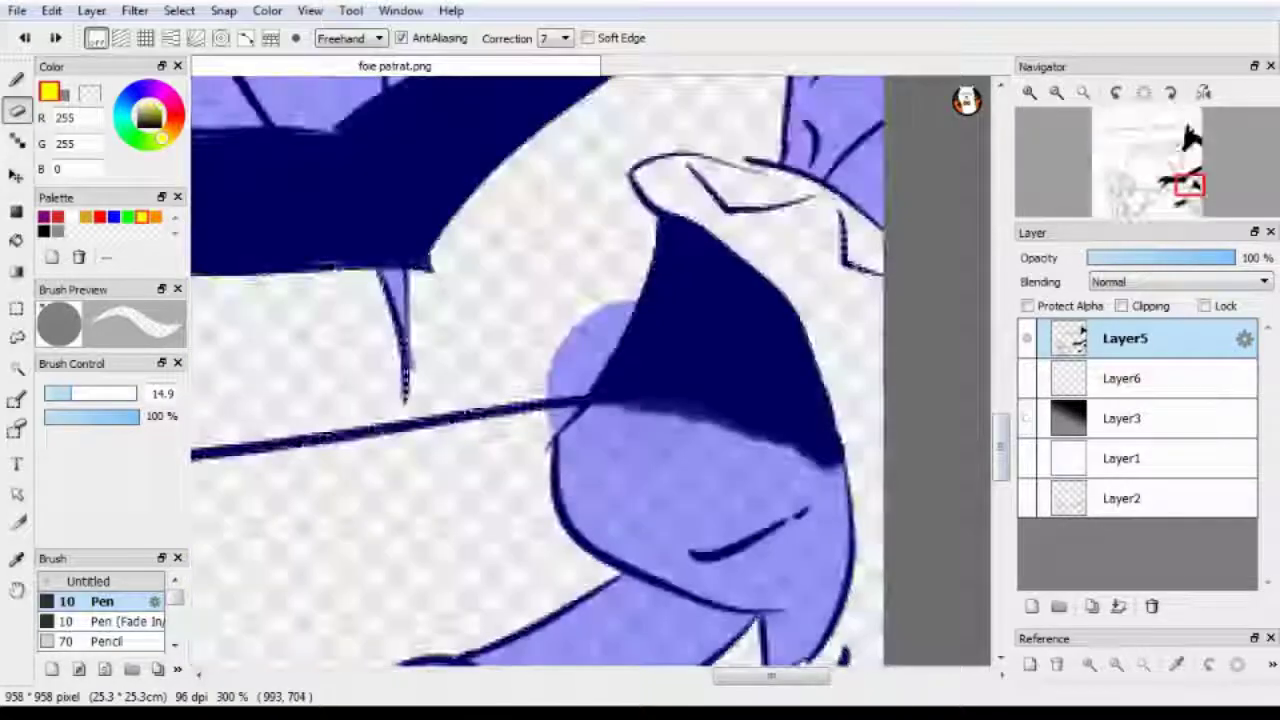
pyautogui.press('w')
pyautogui.press('m')
pyautogui.press('w')
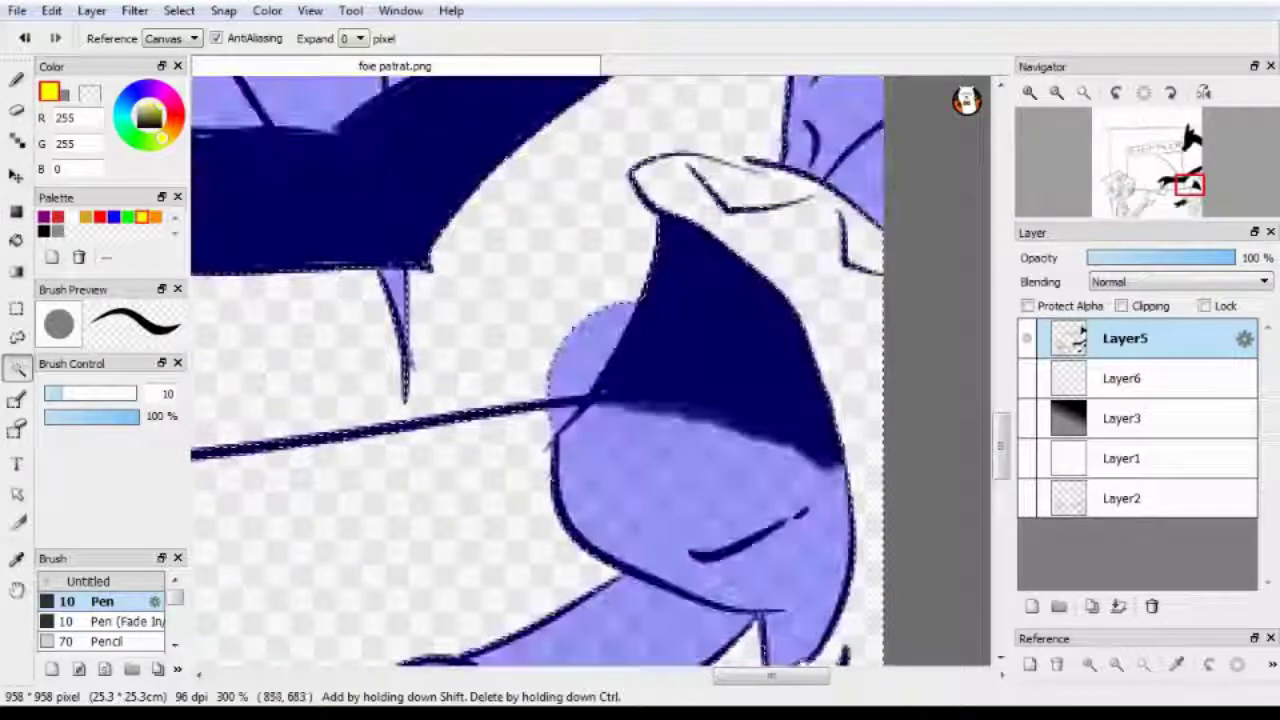
pyautogui.press('e')
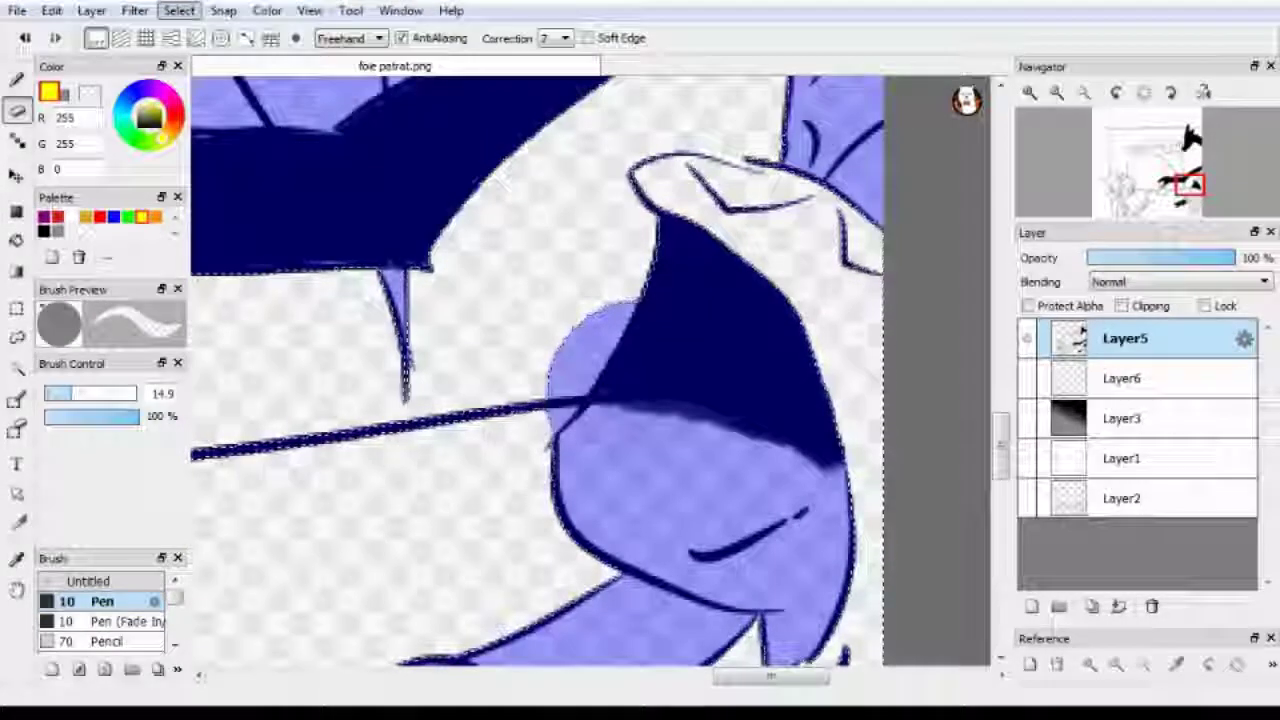
pyautogui.hotkey('ctrl', 'i')
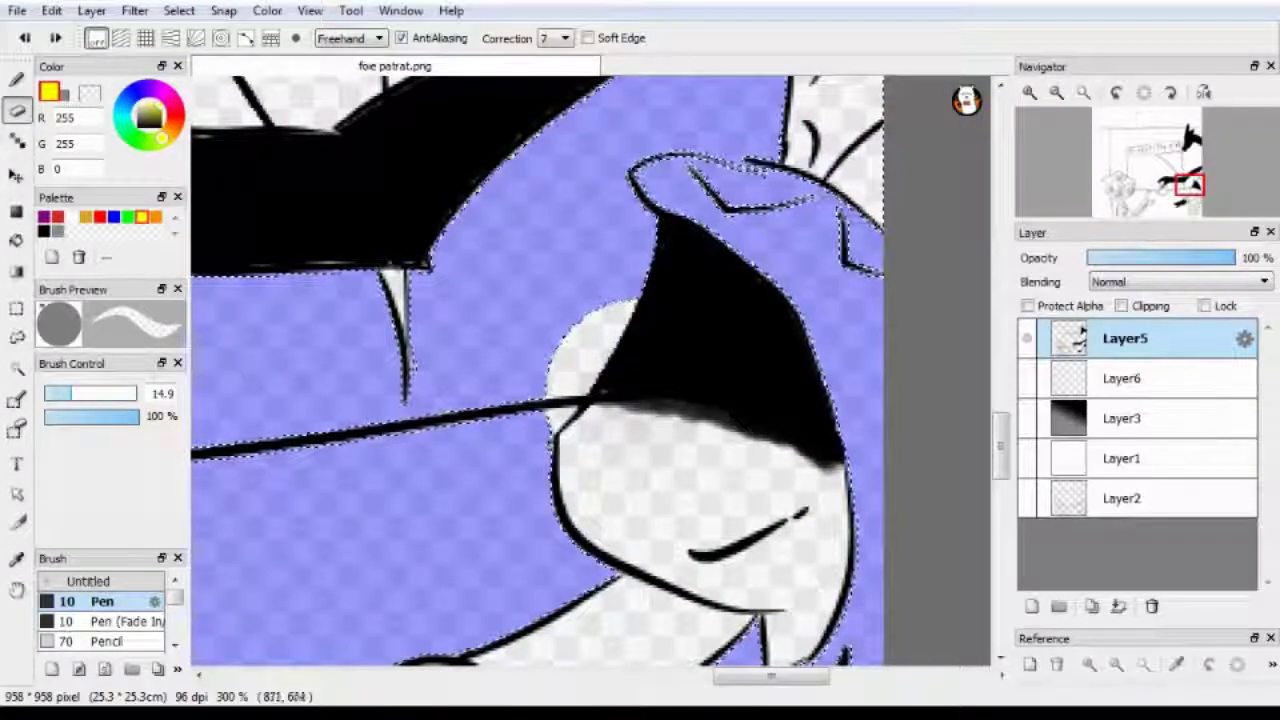
pyautogui.hotkey('ctrl', 'i')
pyautogui.press('w')
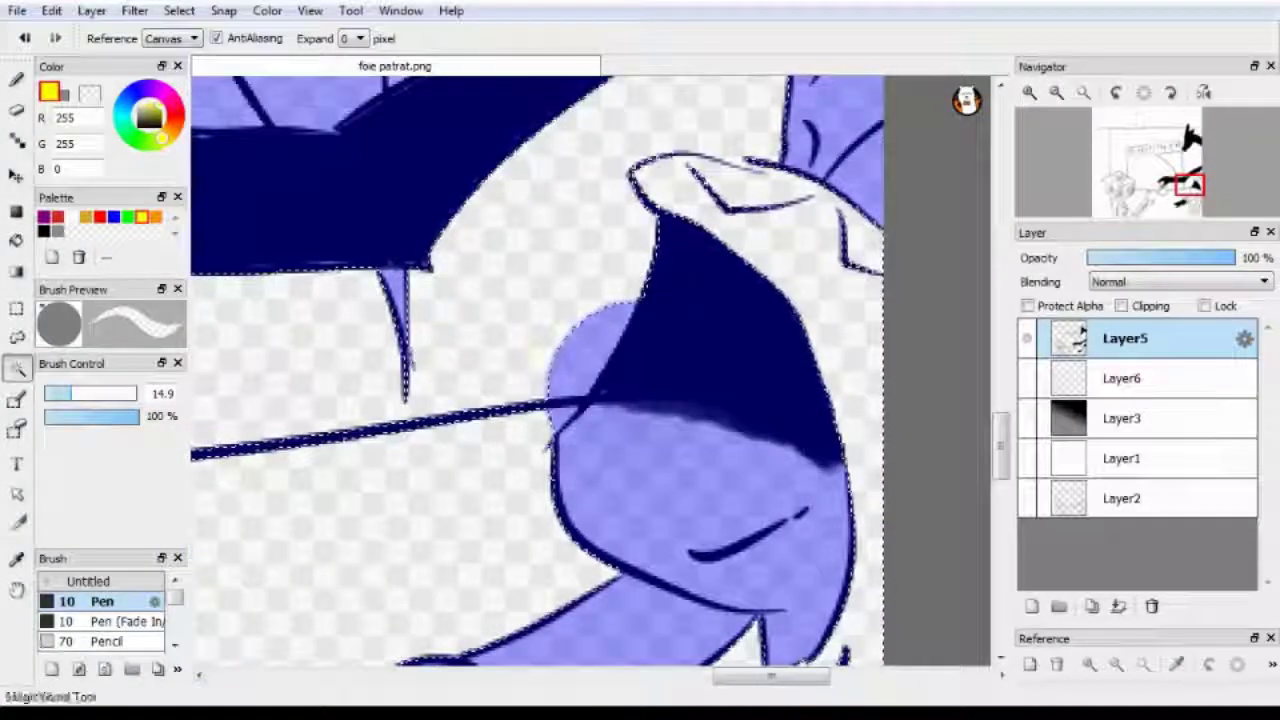
# - Clear the selection and erase the faint residue beside the edge figure's black-filled shape on Layer5
pyautogui.press('m')
pyautogui.hotkey('ctrl', 'd')
pyautogui.press('w')
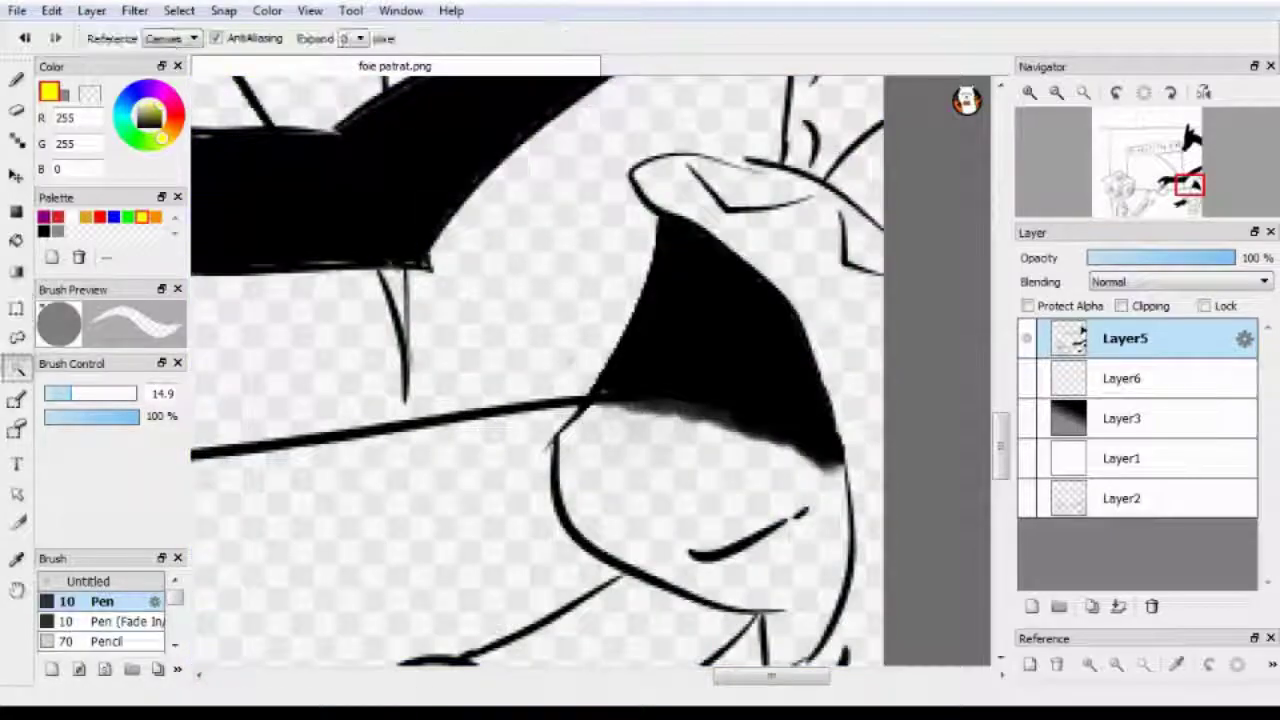
# - Select the floor area on Layer5 with the Magic Wand and add the wall areas to the selection
pyautogui.scroll(-4, 570, 360)
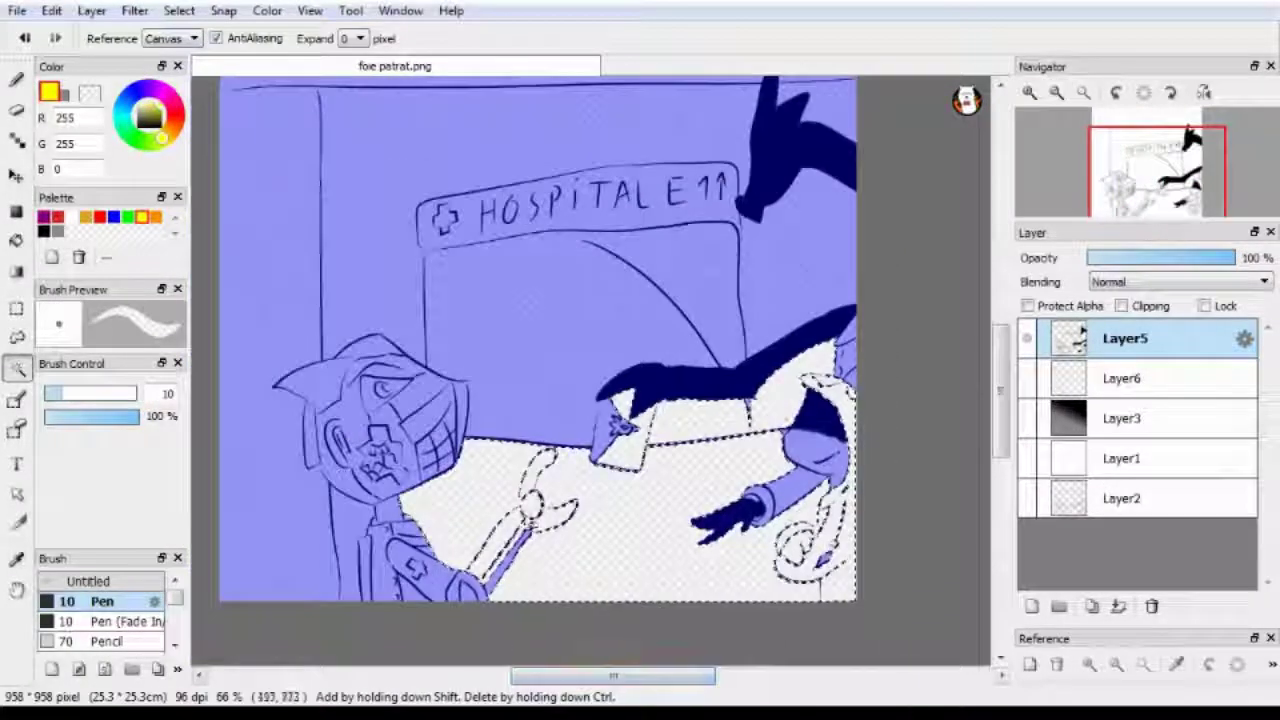
pyautogui.keyDown('shift'); pyautogui.click(349, 521); pyautogui.keyUp('shift')
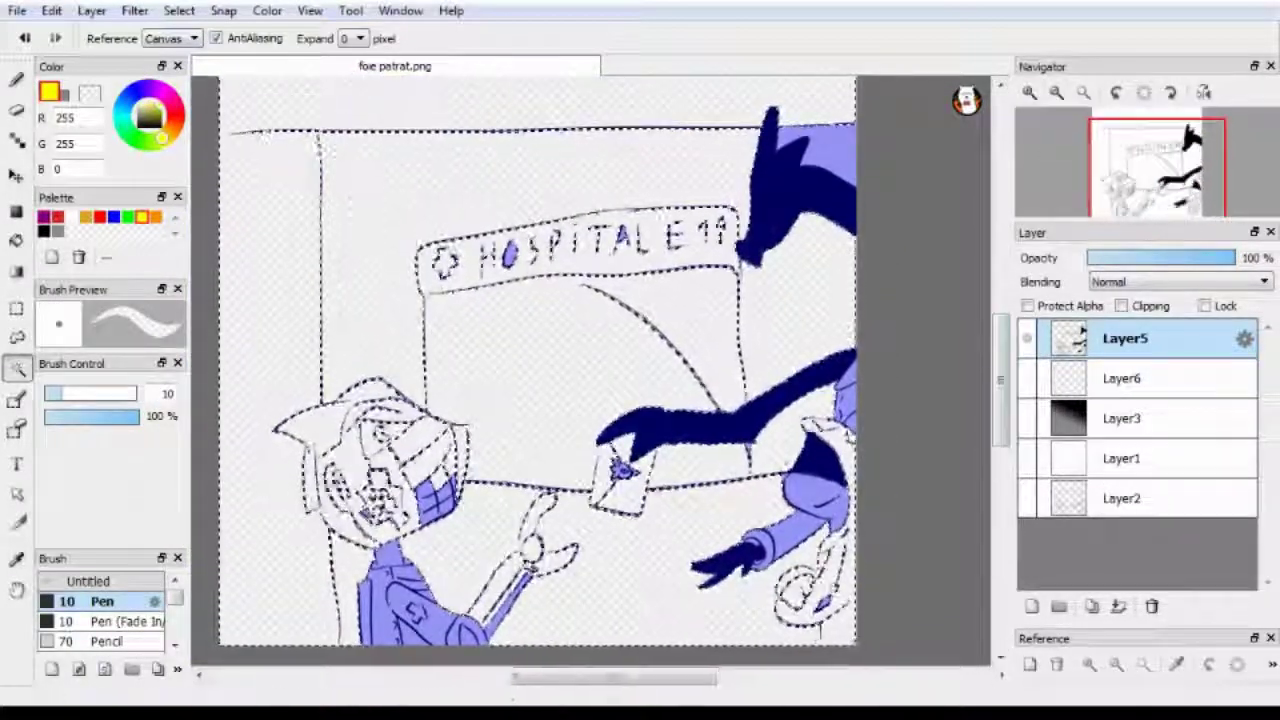
pyautogui.scroll(3, 776, 387)
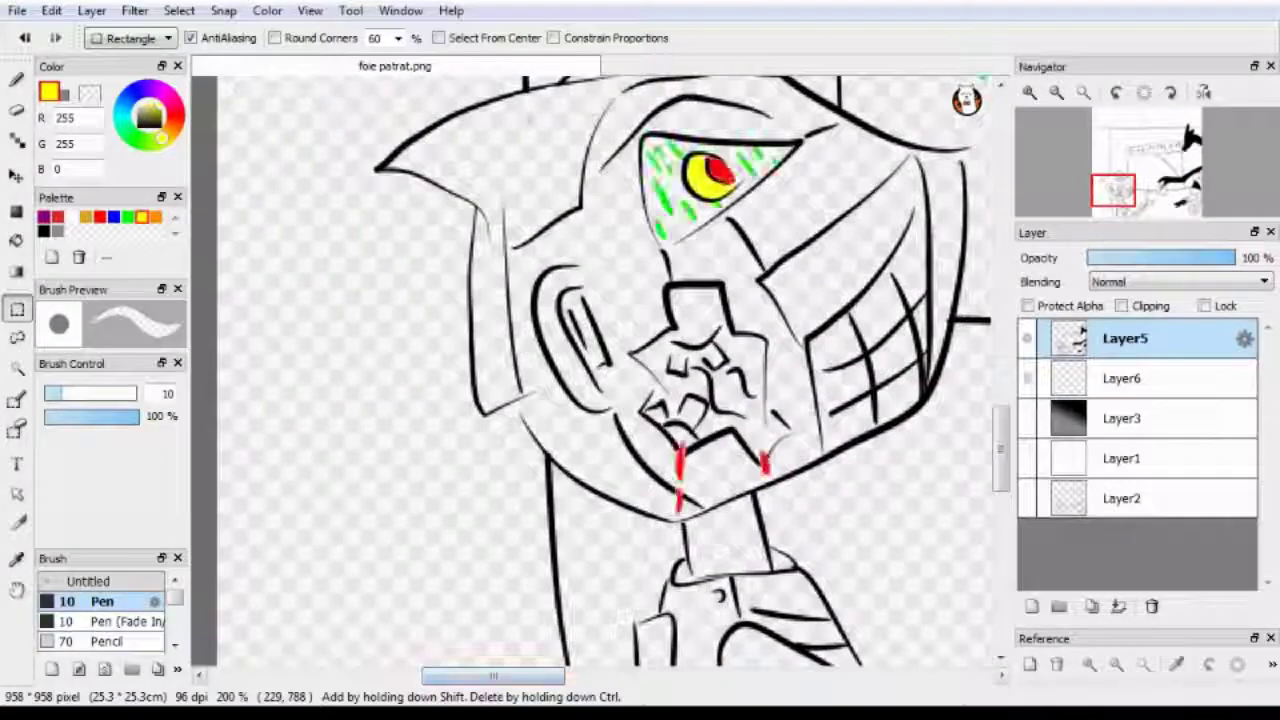
# - Switch the pen to black and examine the robot head's outline on Layer5 for gaps
pyautogui.click(1029, 92)
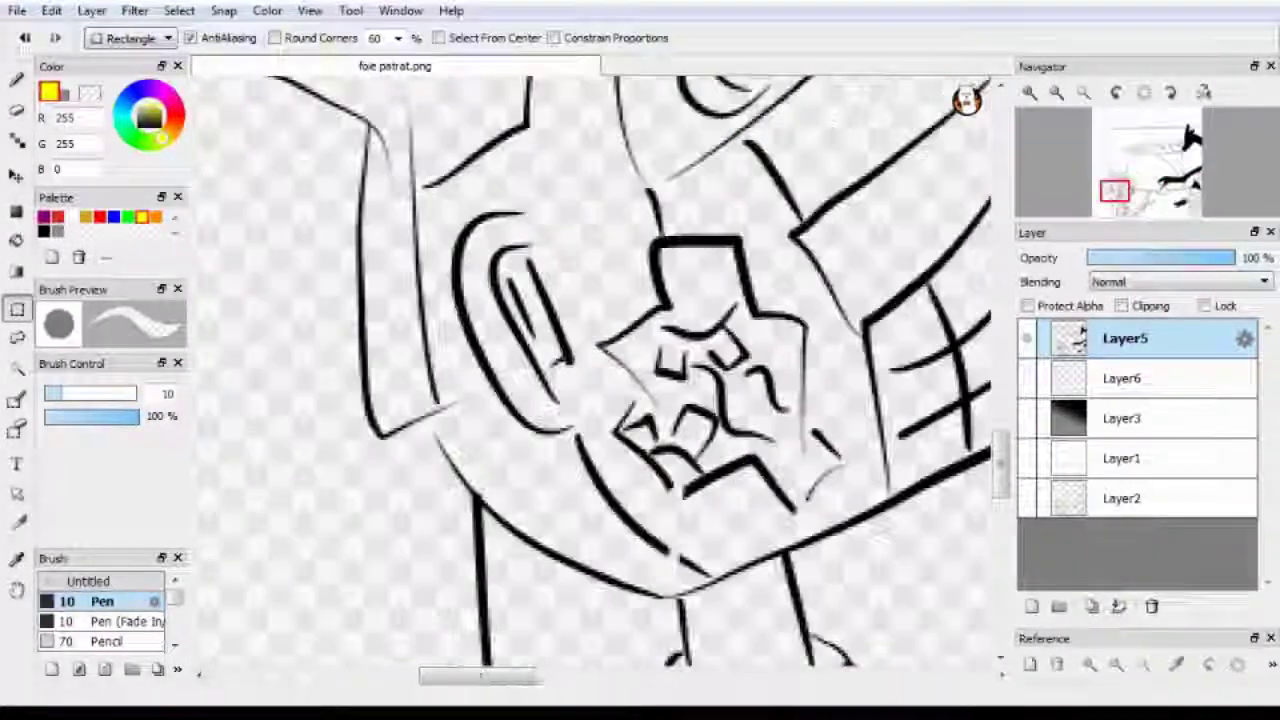
pyautogui.press('b')
pyautogui.hotkey('ctrl', '+')
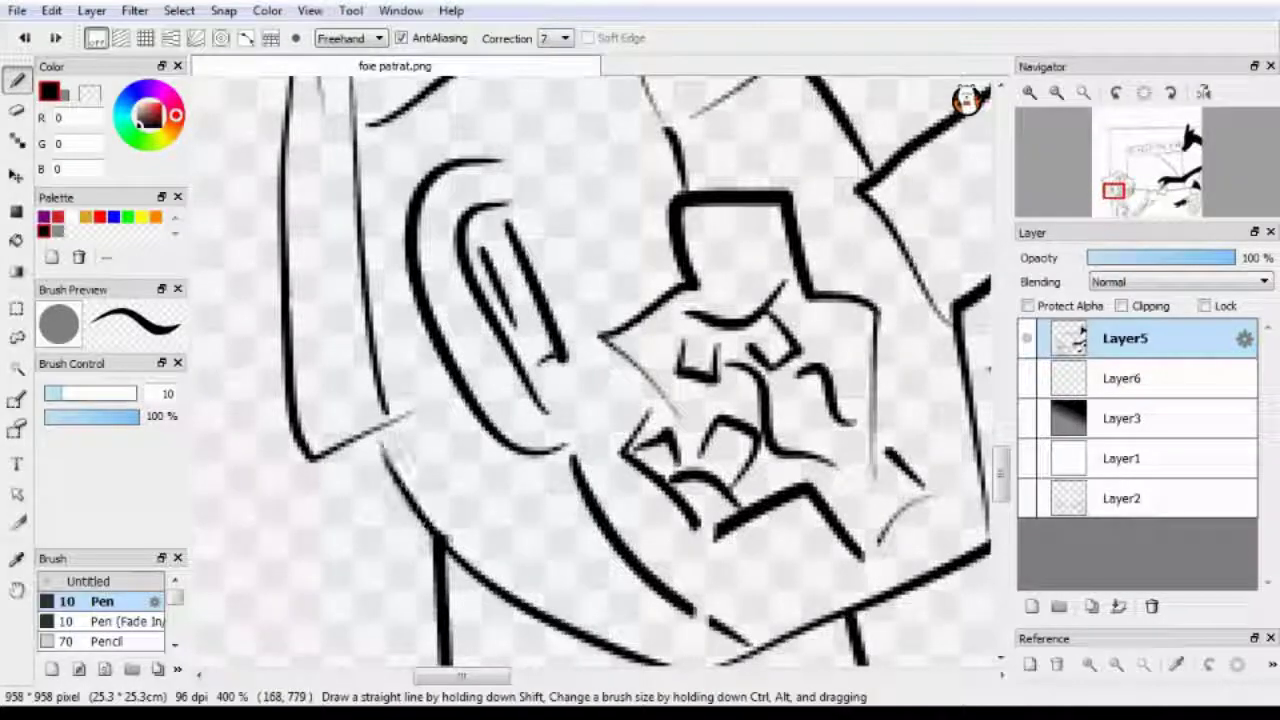
pyautogui.hotkey('ctrl', '-')
pyautogui.hotkey('ctrl', '-')
pyautogui.hotkey('ctrl', '-')
pyautogui.hotkey('ctrl', '-')
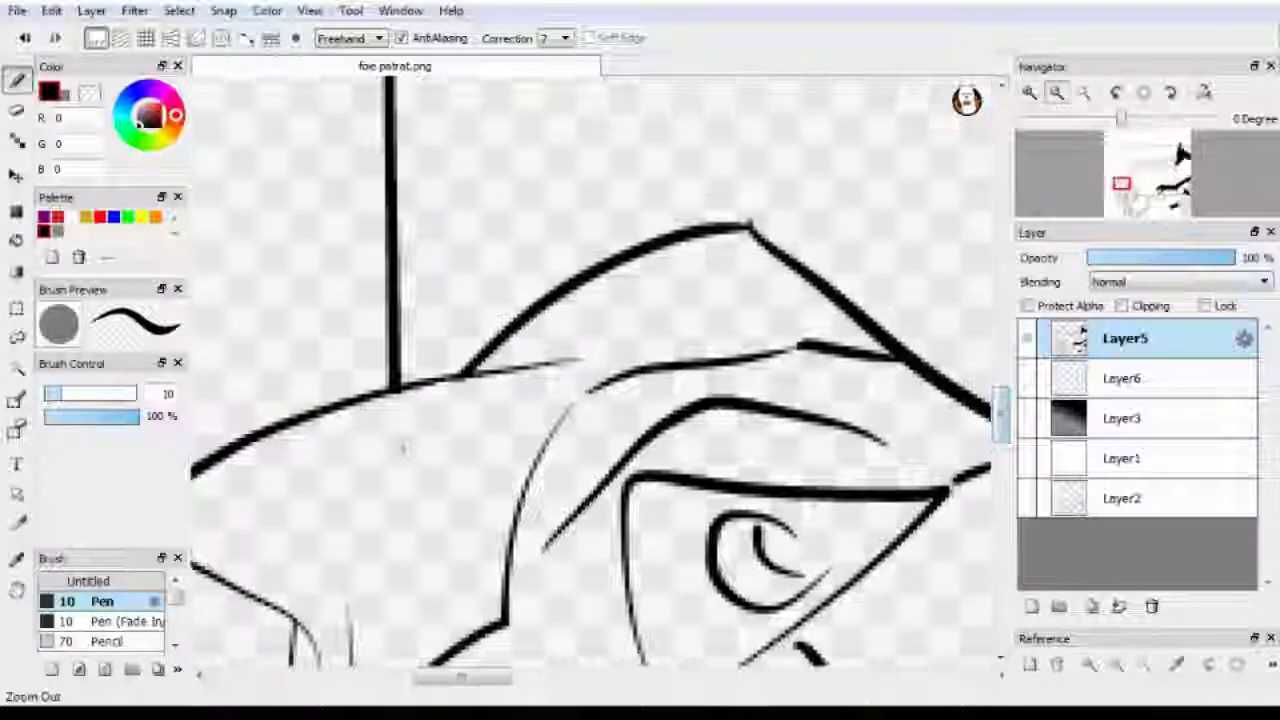
# - Duplicate Layer5, select the empty areas around its figures with the Magic Wand, and invert the selection
pyautogui.hotkey('ctrl', 'j')
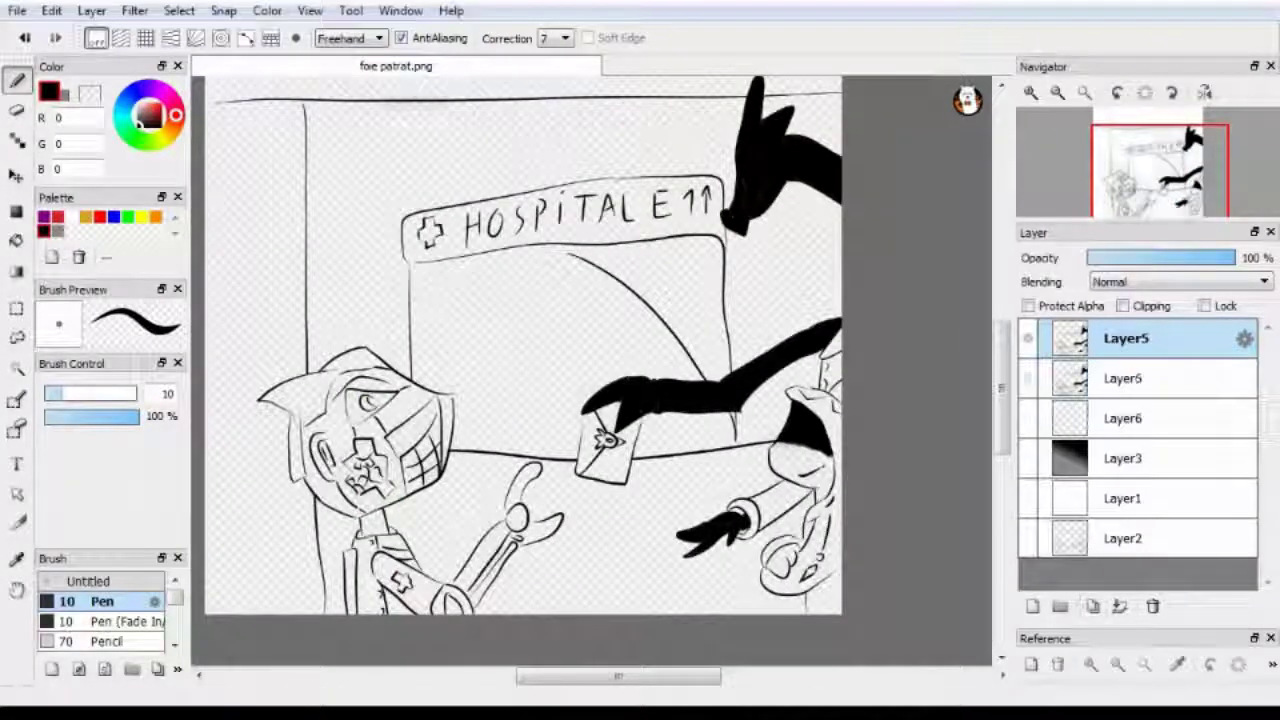
pyautogui.press('w')
pyautogui.click(659, 326)
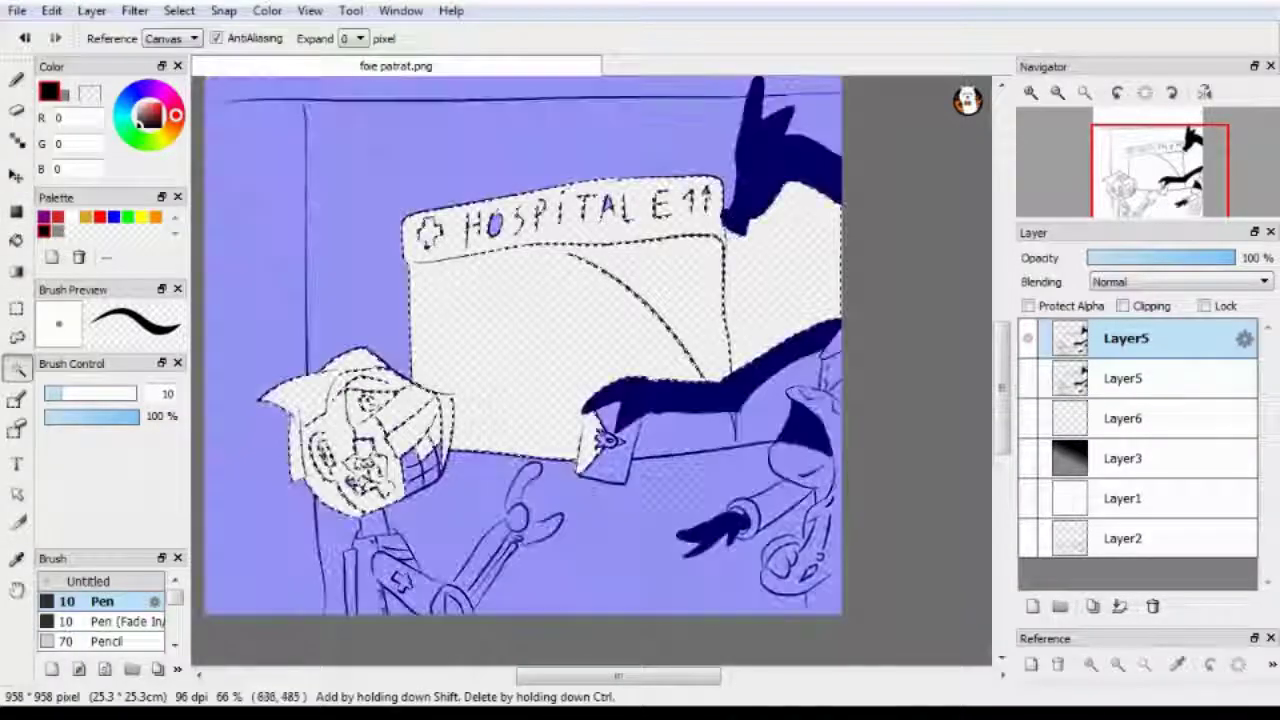
pyautogui.hotkey('ctrl', 'd')
pyautogui.scroll(2, 520, 370)
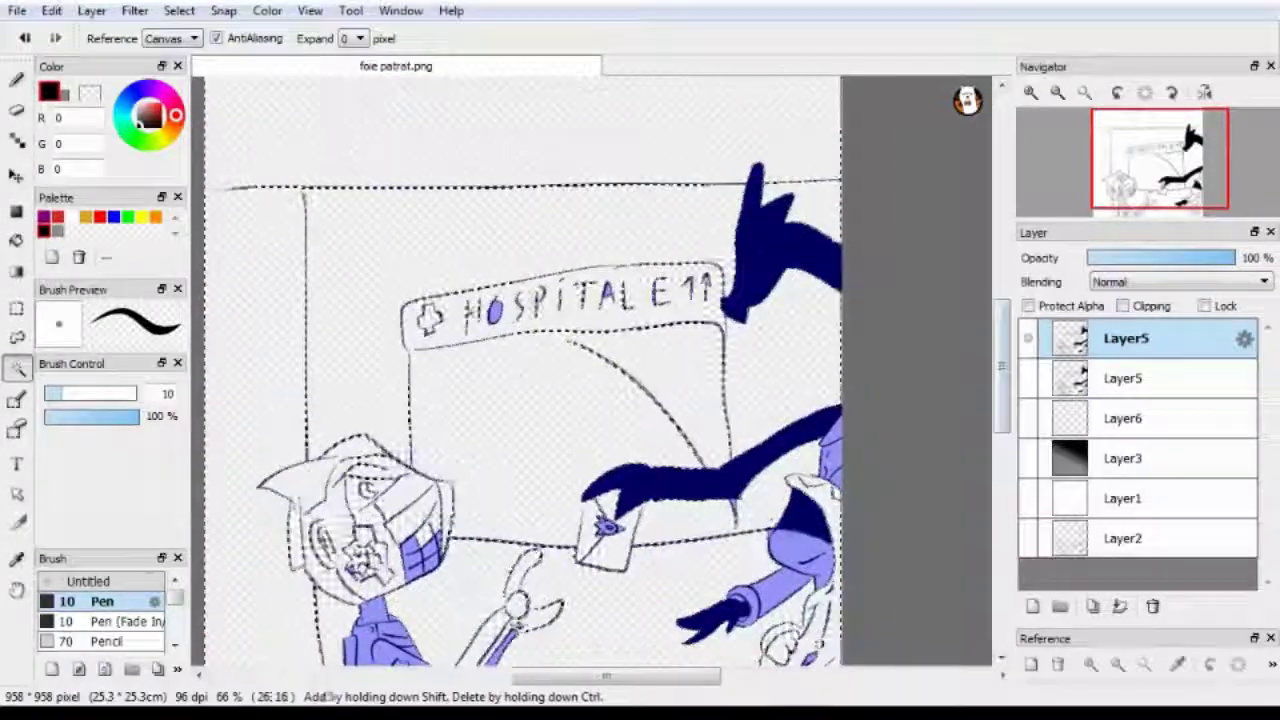
pyautogui.hotkey('ctrl', 'i')
# - Fill the figures with gray (139, 139, 139) on a new layer and move it beneath the two Layer5 copies
pyautogui.press('g')
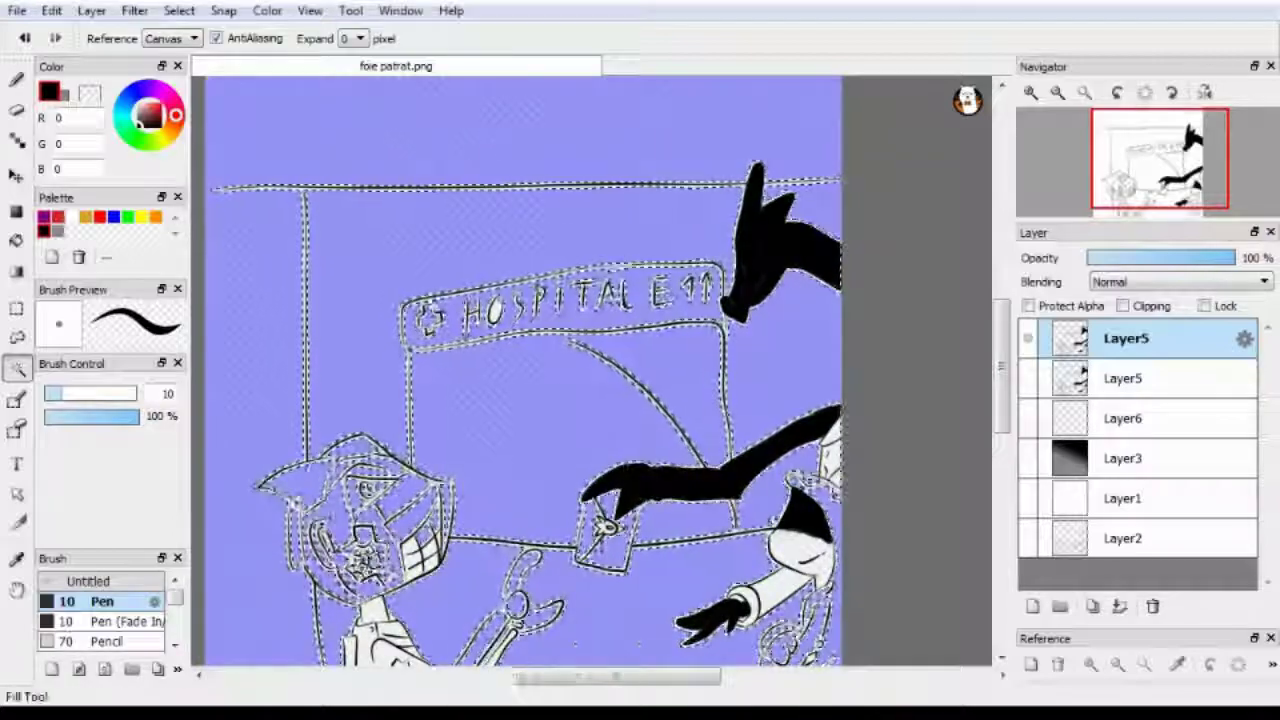
pyautogui.hotkey('ctrl', 'shift', 'n')
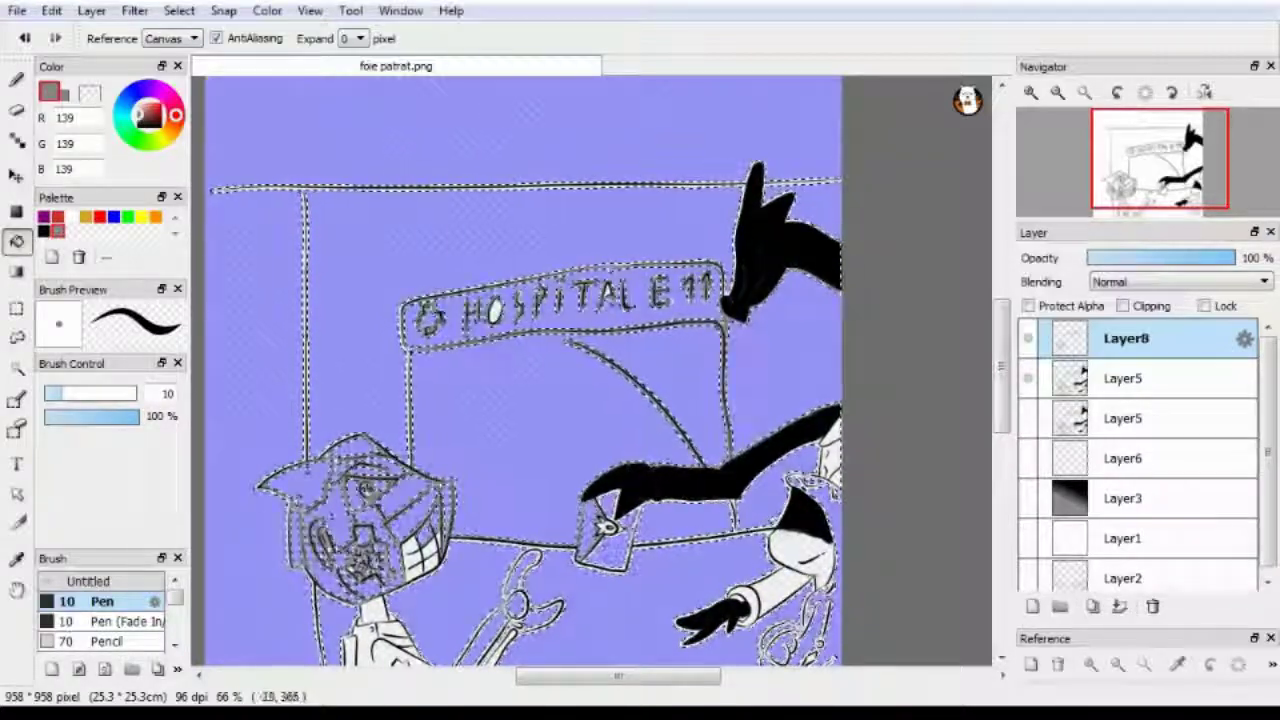
pyautogui.click(600, 230)
pyautogui.moveTo(1126, 338); pyautogui.dragTo(1126, 418)
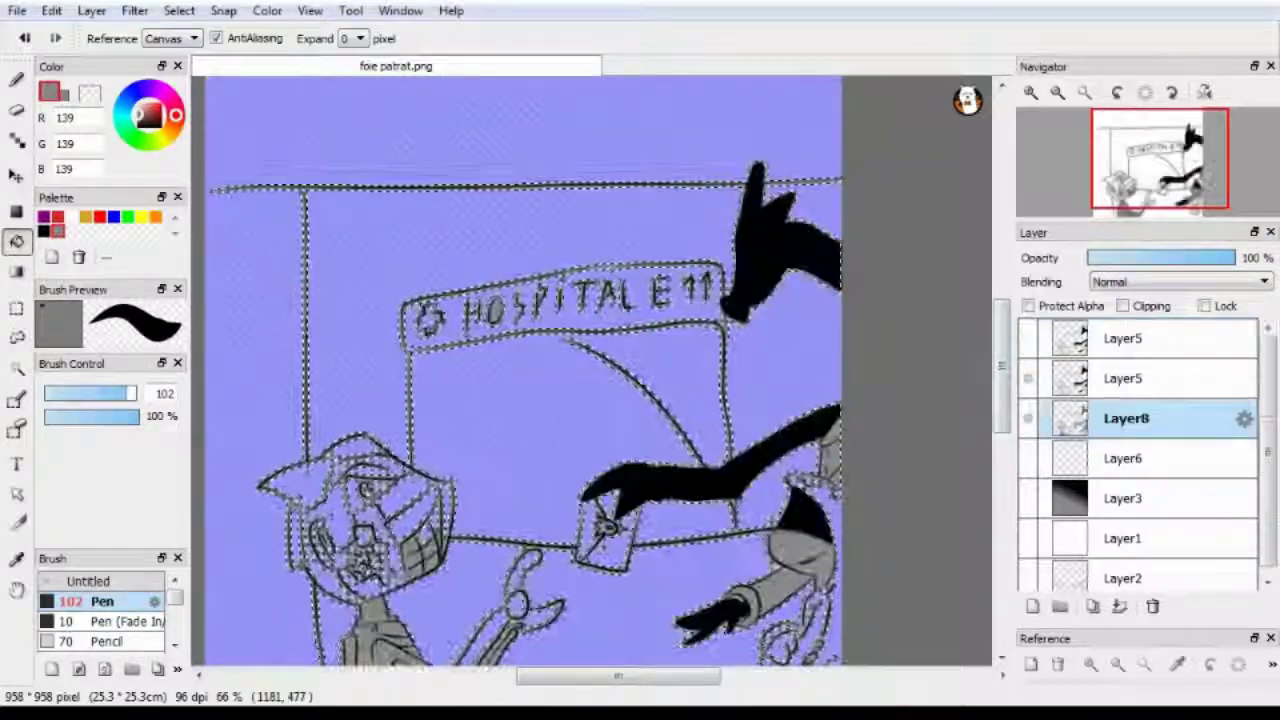
# - Show Layer3 again and discard the gray fill together with Layer8 and the duplicate of Layer5
pyautogui.press('m')
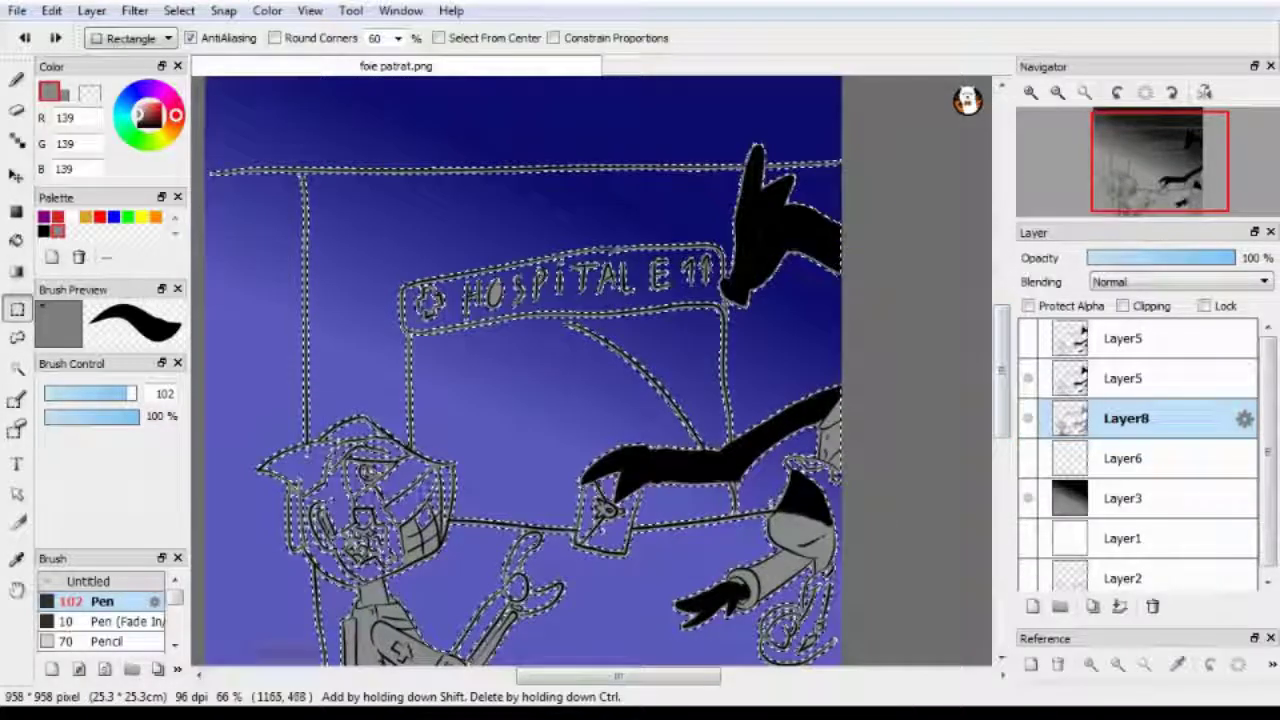
pyautogui.moveTo(1126, 418); pyautogui.dragTo(1126, 338)
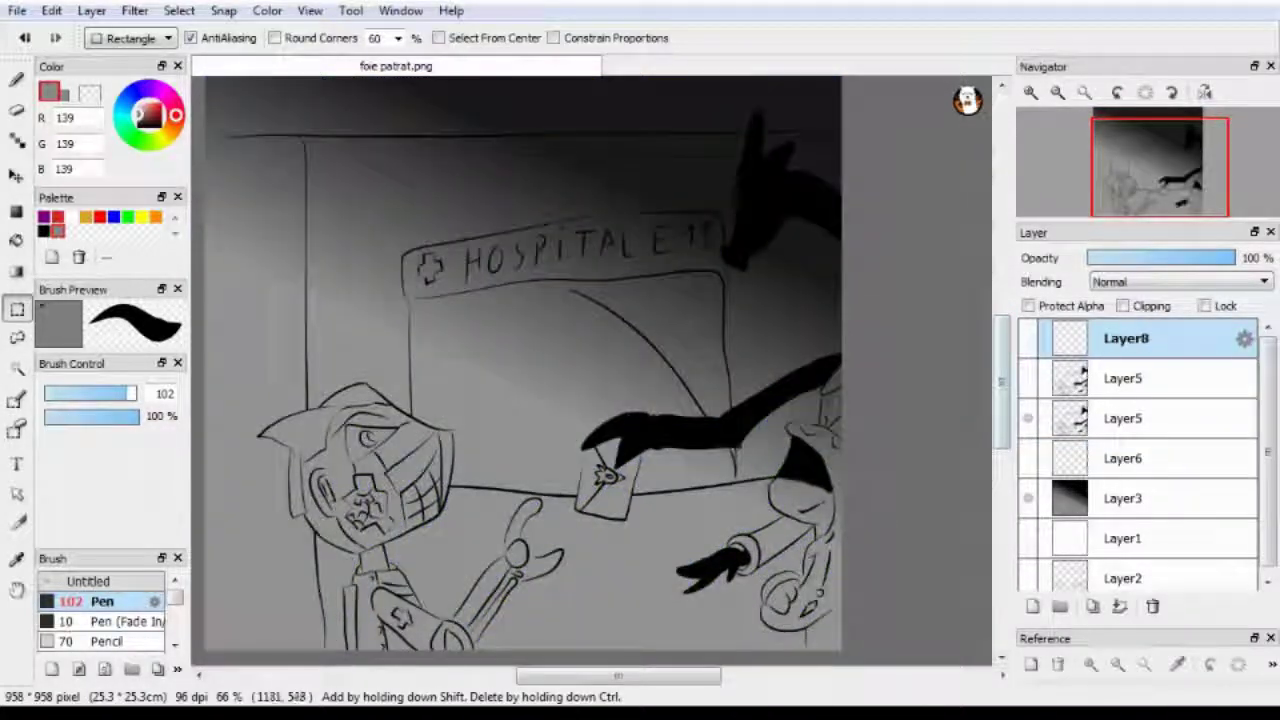
pyautogui.scroll(2, 520, 370)
pyautogui.hotkey('ctrl', 'e')
pyautogui.hotkey('ctrl', 'e')
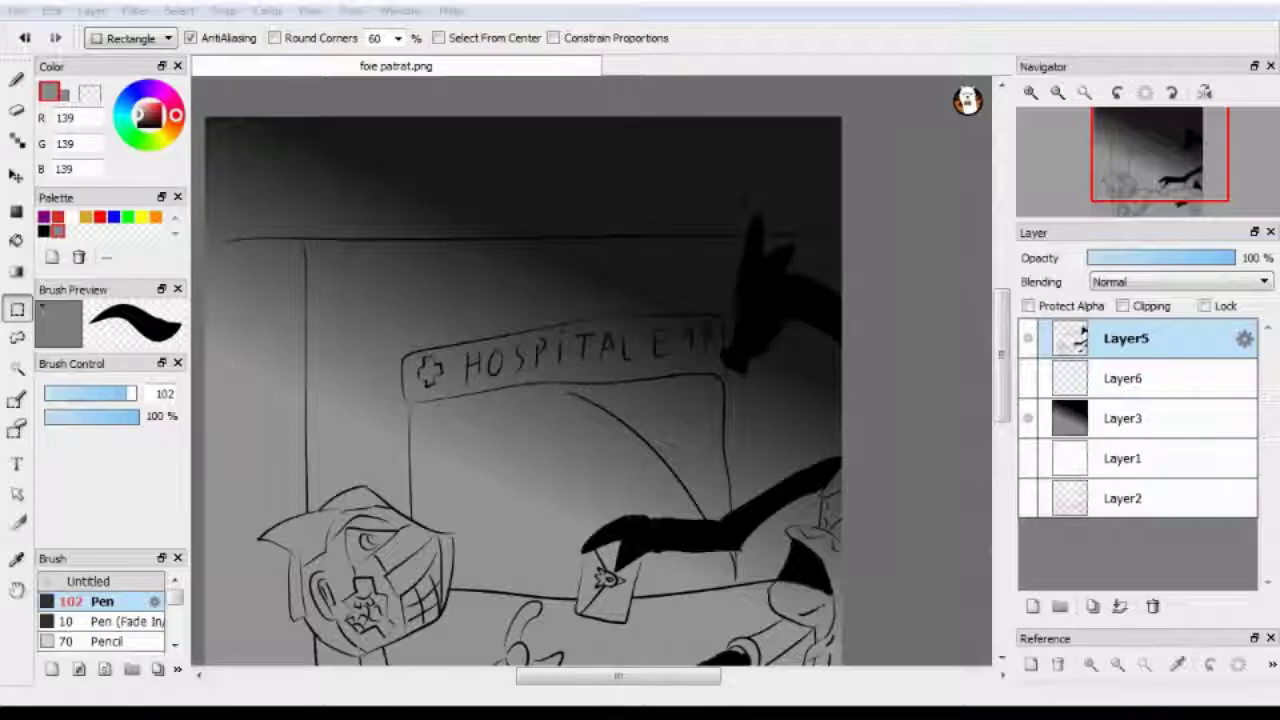